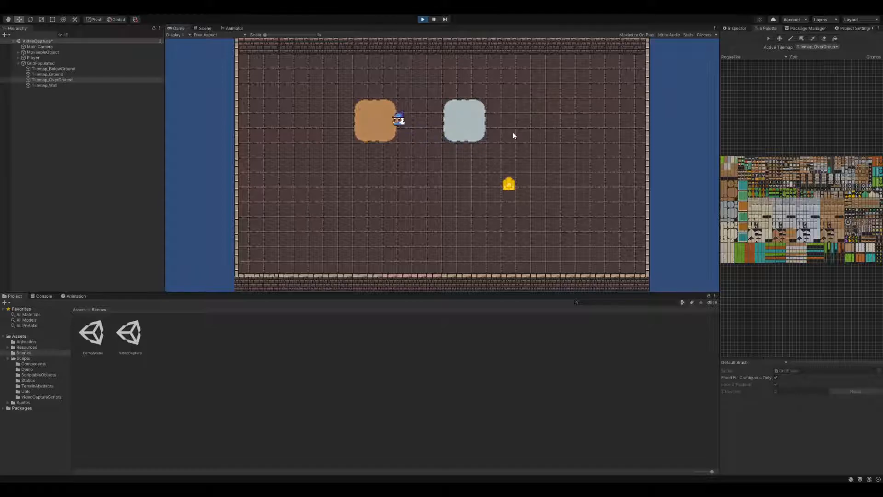
# Step: Stop the dungeon demo scene running in Play mode
pyautogui.click(512, 132)
pyautogui.click(422, 19)
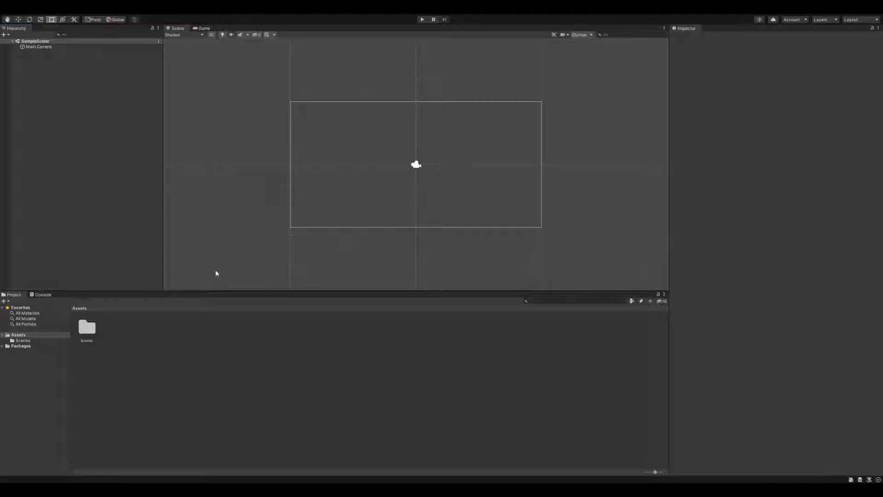
# Step: Create a Sprites folder inside the Assets folder and open it
pyautogui.click(50, 335)
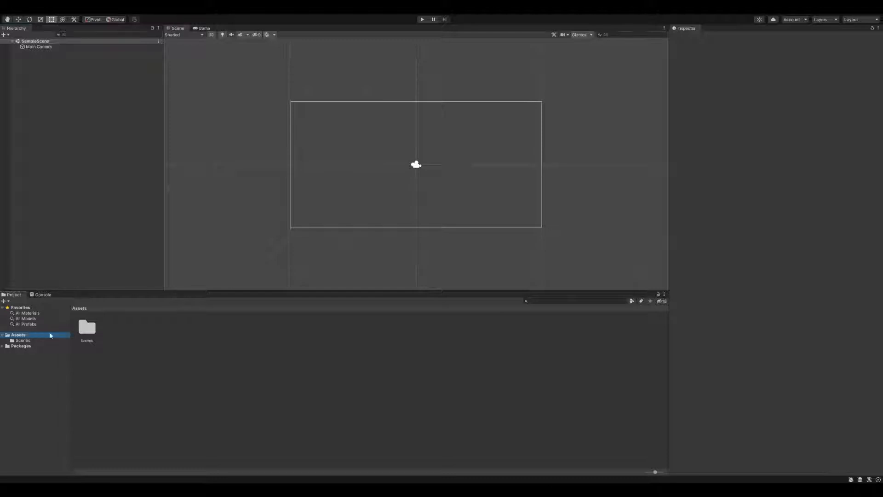
pyautogui.hotkey('ctrl', 'shift', 'n')
pyautogui.write('Sprites')
pyautogui.press('Return')
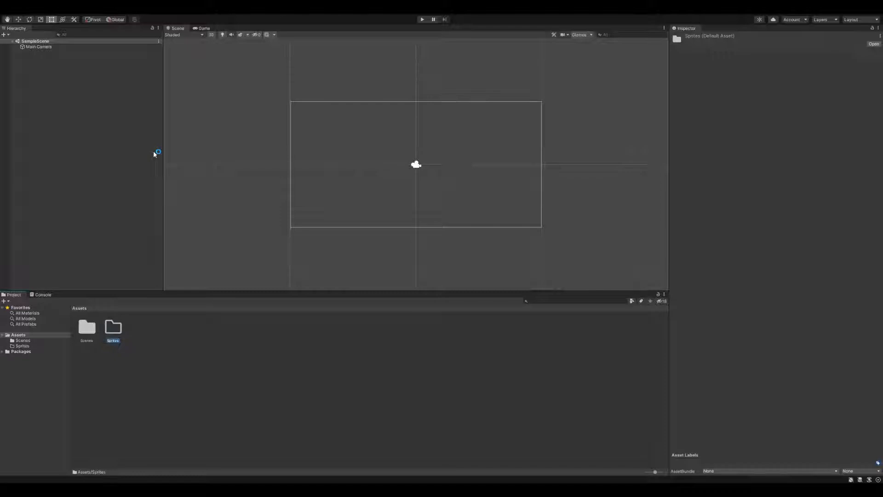
pyautogui.doubleClick(113, 328)
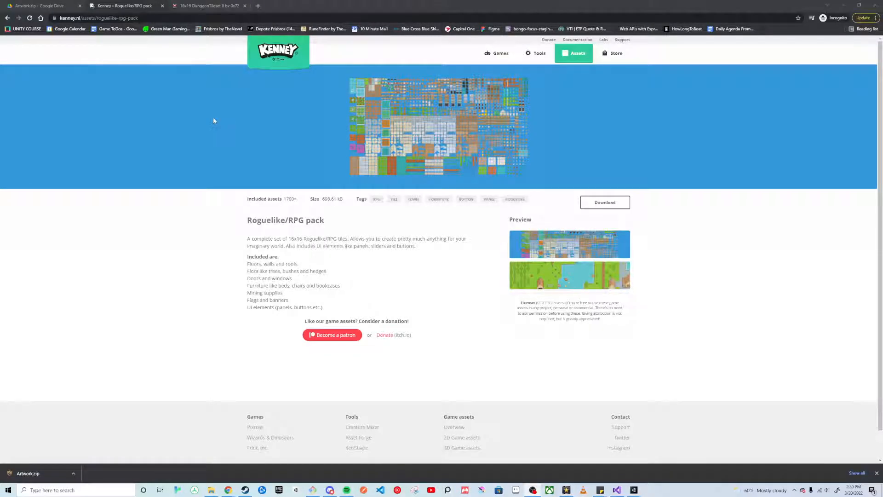
# Step: Switch to the browser and look through the 16x16 DungeonTileset II asset page
pyautogui.click(194, 5)
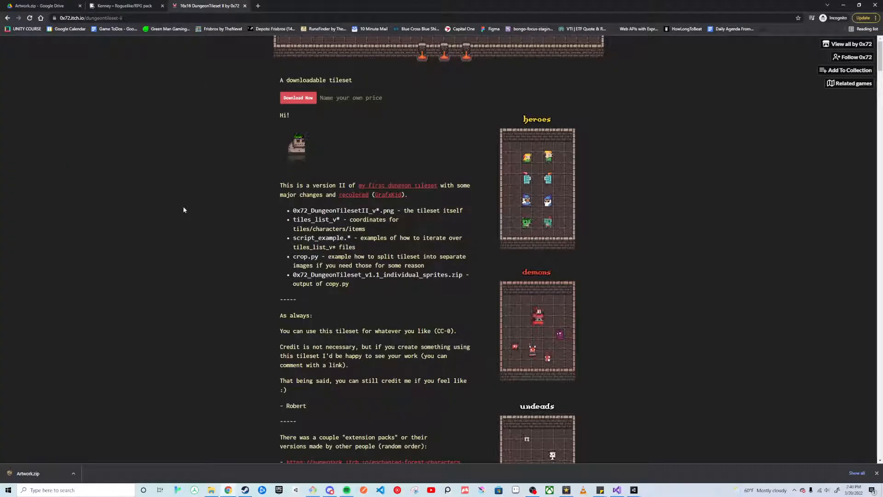
pyautogui.scroll(-8, 183, 210)
pyautogui.scroll(-2, 183, 210)
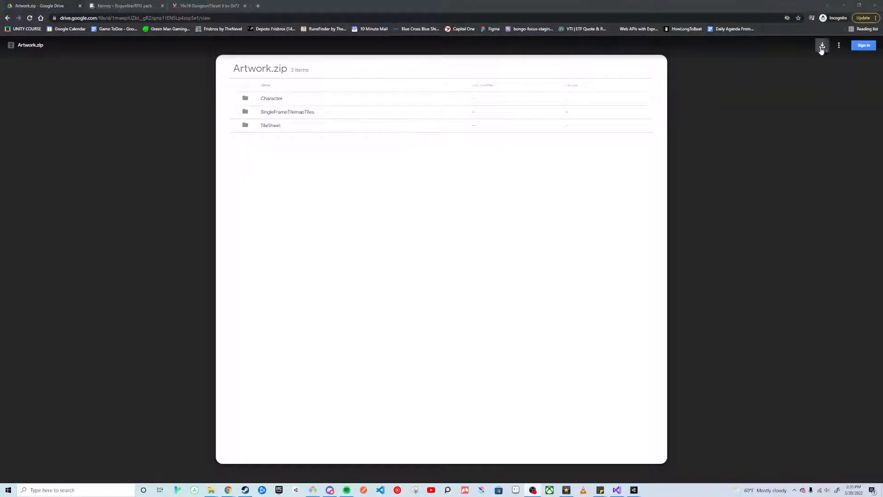
# Step: Download Artwork.zip from Google Drive and extract its contents into the Downloads folder
pyautogui.click(822, 46)
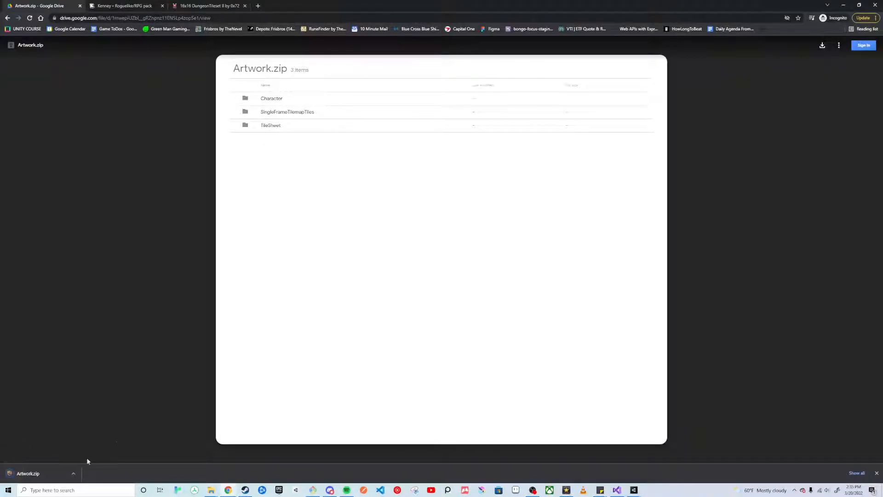
pyautogui.click(73, 474)
pyautogui.click(82, 449)
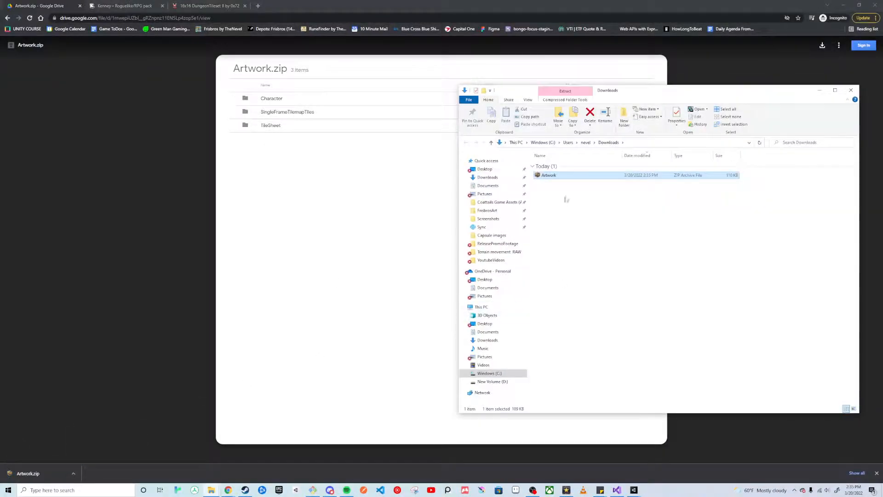
pyautogui.rightClick(564, 178)
pyautogui.moveTo(555, 213)
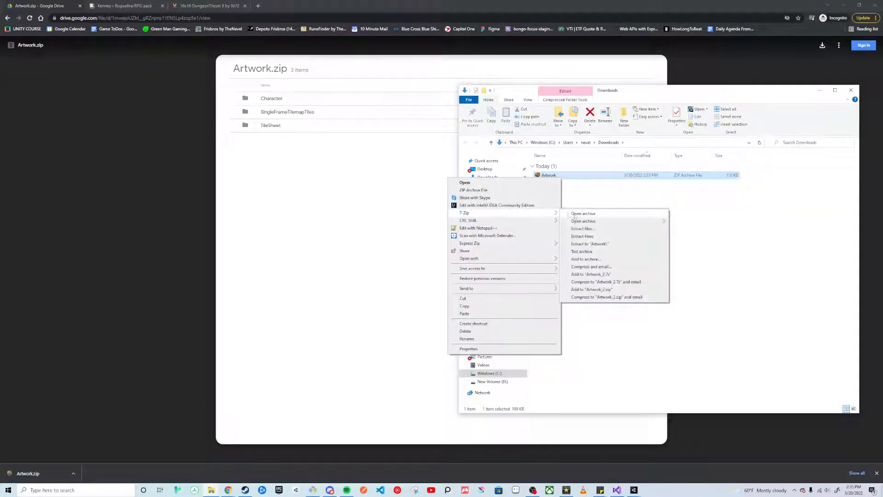
pyautogui.click(588, 236)
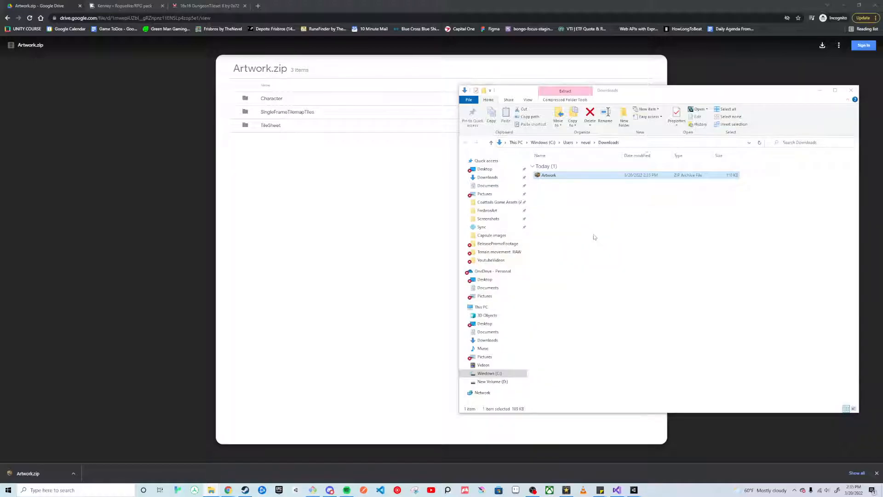
# Step: Import the extracted Character, SingleFrameTilemapTiles and TileSheet folders from Downloads into the Unity project's Sprites folder
pyautogui.moveTo(634, 490)
pyautogui.click(657, 464)
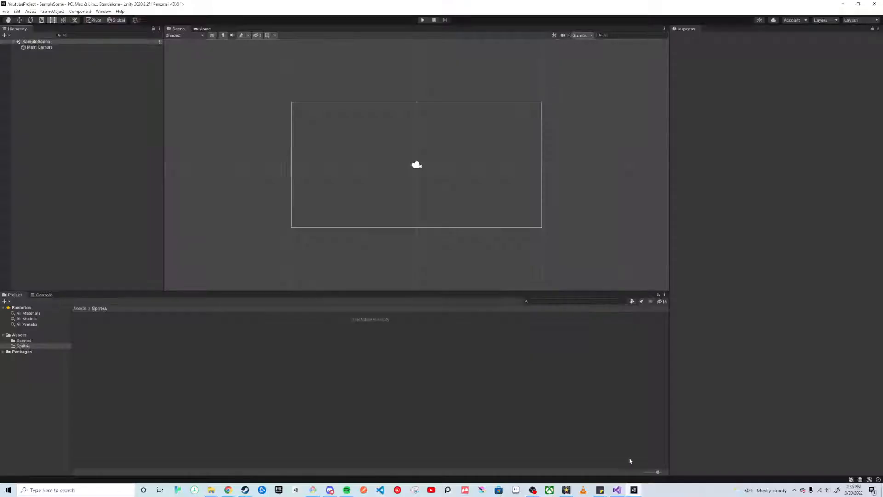
pyautogui.moveTo(211, 490)
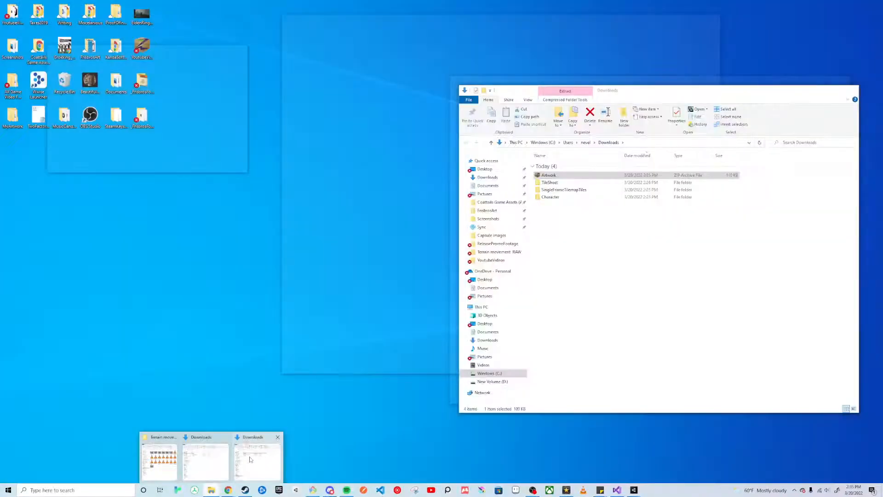
pyautogui.click(262, 455)
pyautogui.click(550, 196)
pyautogui.keyDown('shift'); pyautogui.click(550, 183); pyautogui.keyUp('shift')
pyautogui.moveTo(550, 183); pyautogui.dragTo(220, 361)
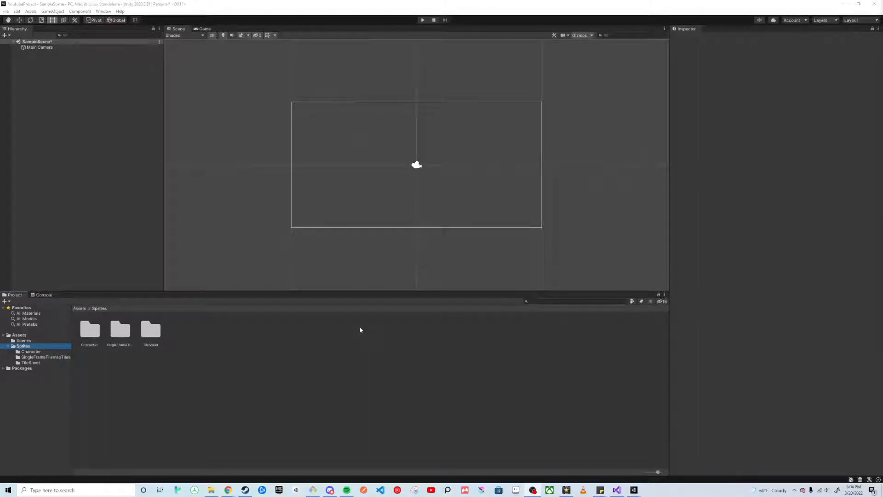
# Step: For all wizard sprites in the Character folder, set Pixels Per Unit to 16 and Pivot to Bottom
pyautogui.doubleClick(91, 330)
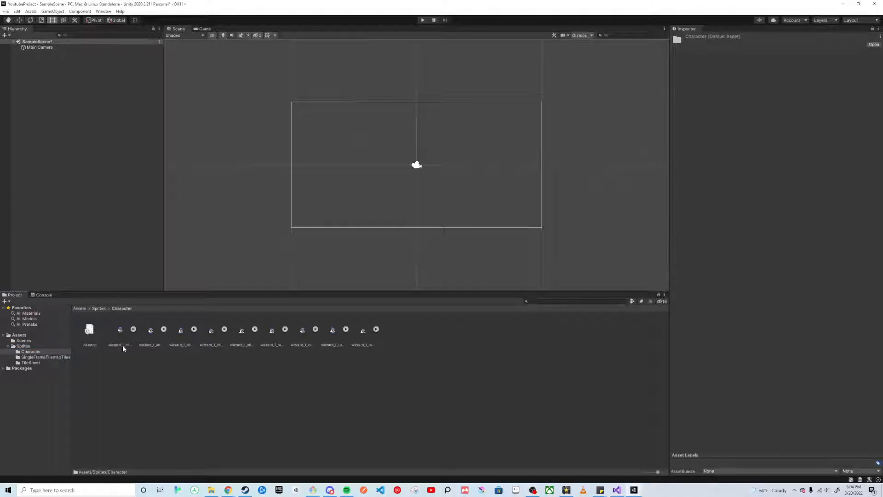
pyautogui.click(120, 330)
pyautogui.keyDown('shift'); pyautogui.click(360, 332); pyautogui.keyUp('shift')
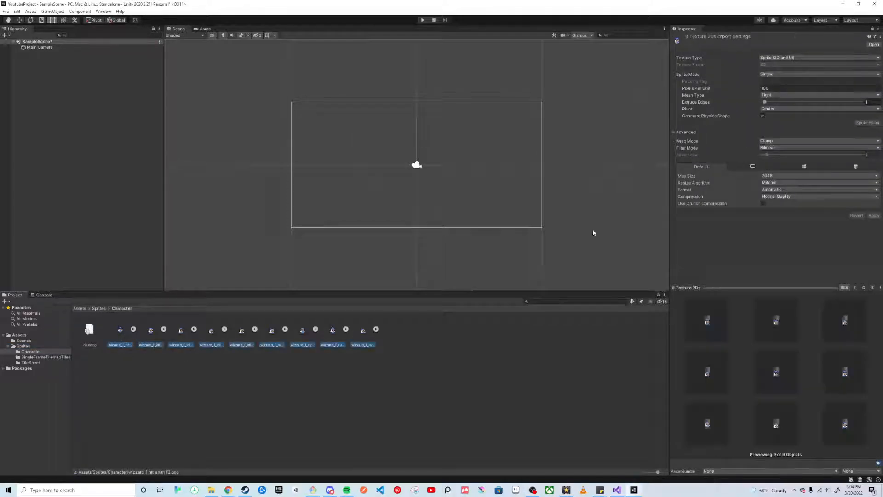
pyautogui.click(765, 88)
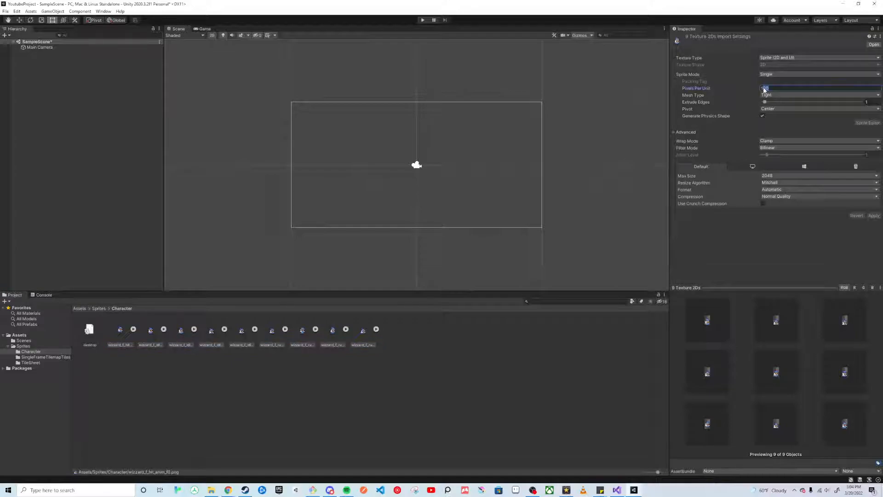
pyautogui.write('16')
pyautogui.click(778, 109)
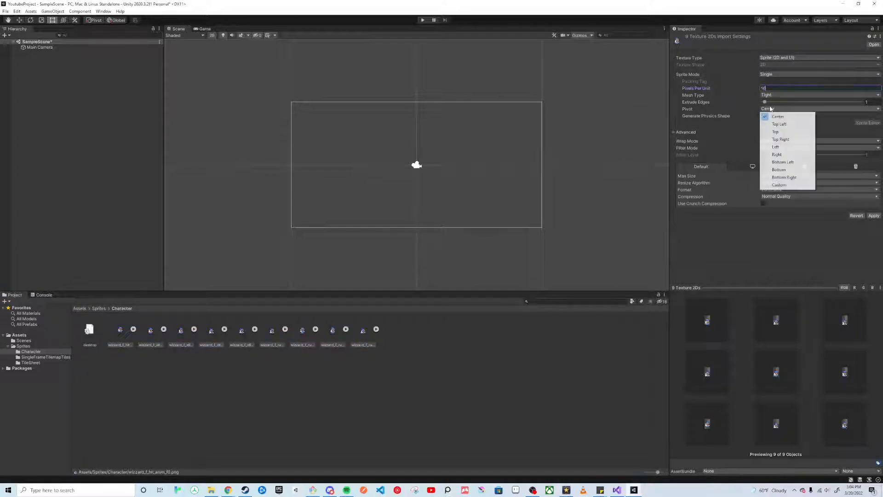
pyautogui.click(780, 169)
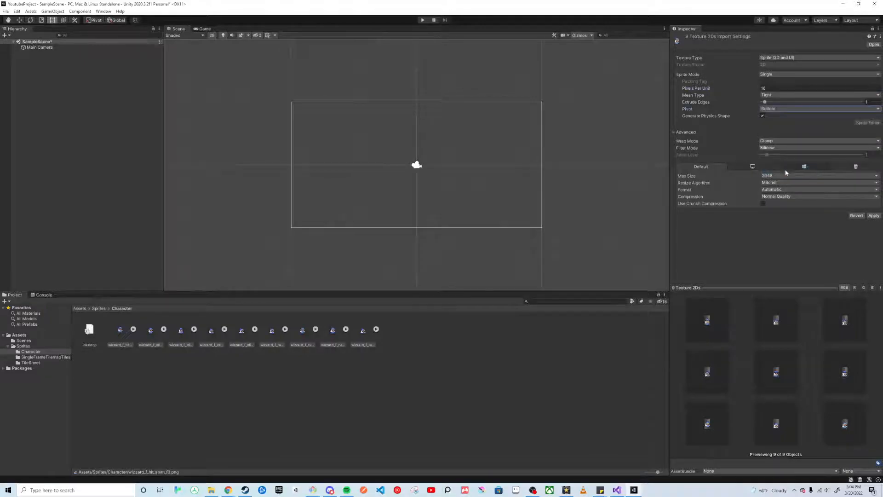
# Step: Set the wizard sprites' Filter Mode to Point (no filter) and Compression to None, and apply the import settings
pyautogui.click(782, 147)
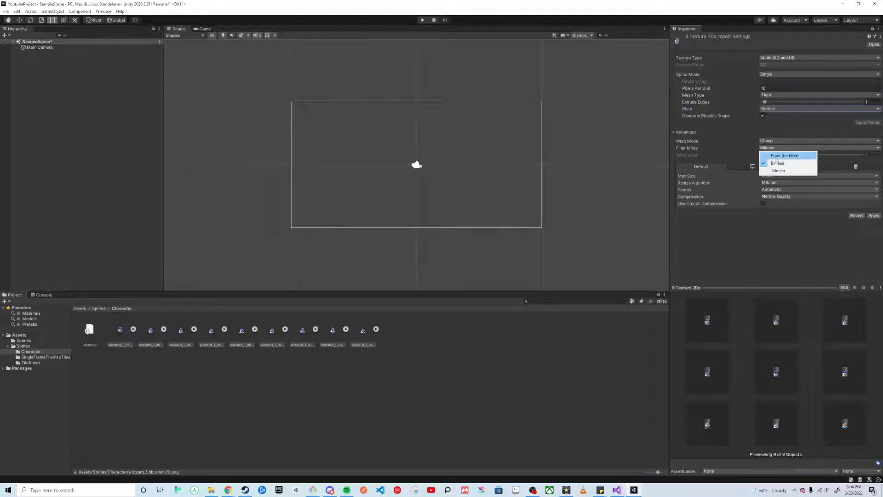
pyautogui.click(777, 154)
pyautogui.click(776, 196)
pyautogui.click(778, 201)
pyautogui.click(873, 208)
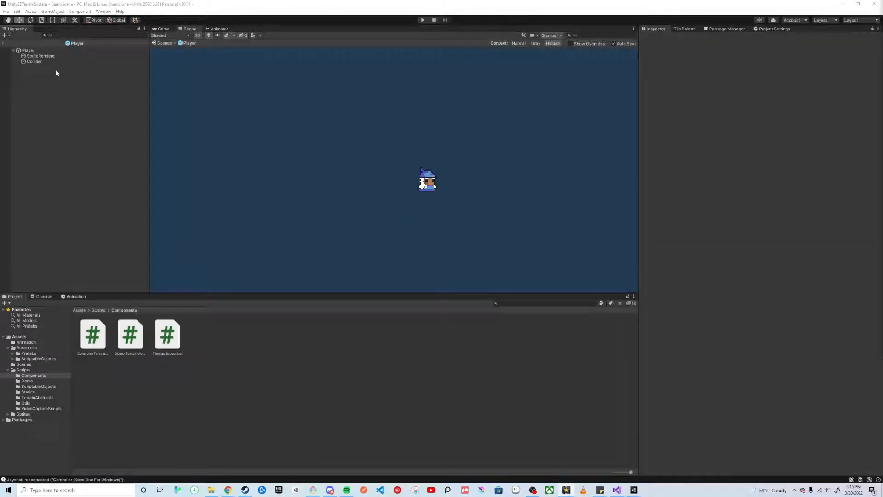
# Step: In the Unity2DTerrainSystem project, inspect the Player prefab's root and SpriteRenderer, try shifting the SpriteRenderer along X, and undo the move
pyautogui.click(46, 50)
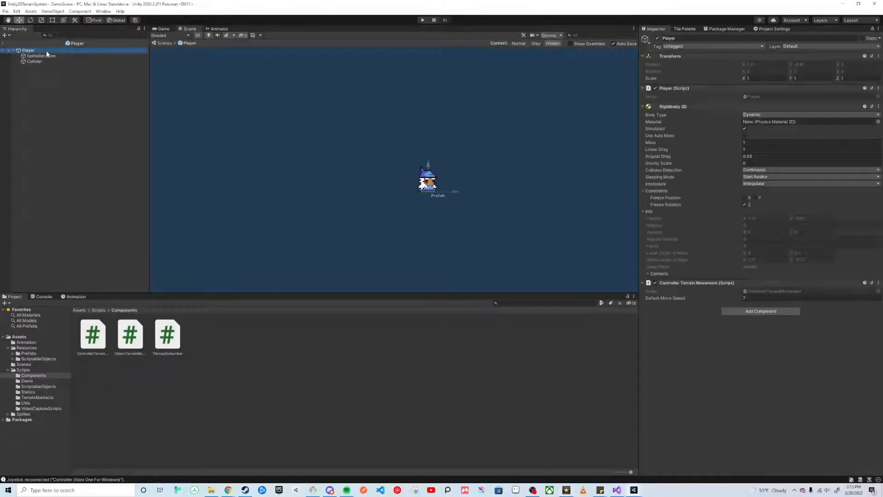
pyautogui.click(77, 57)
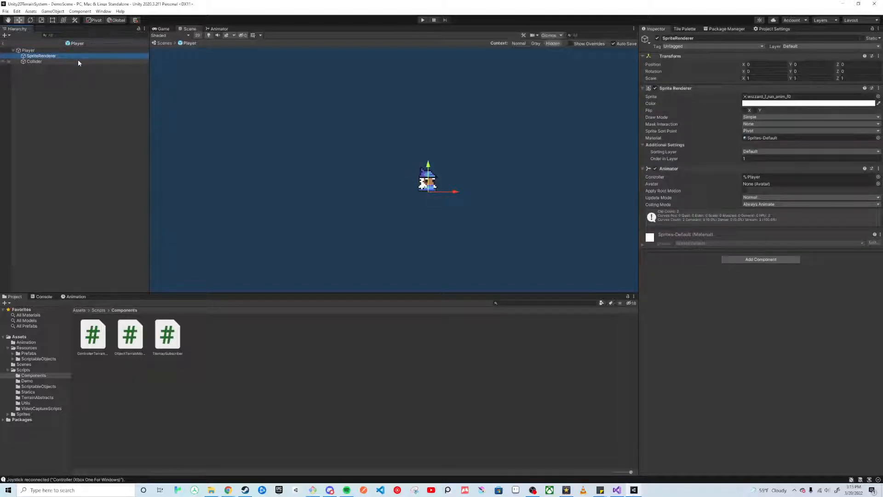
pyautogui.scroll(3, 445, 196)
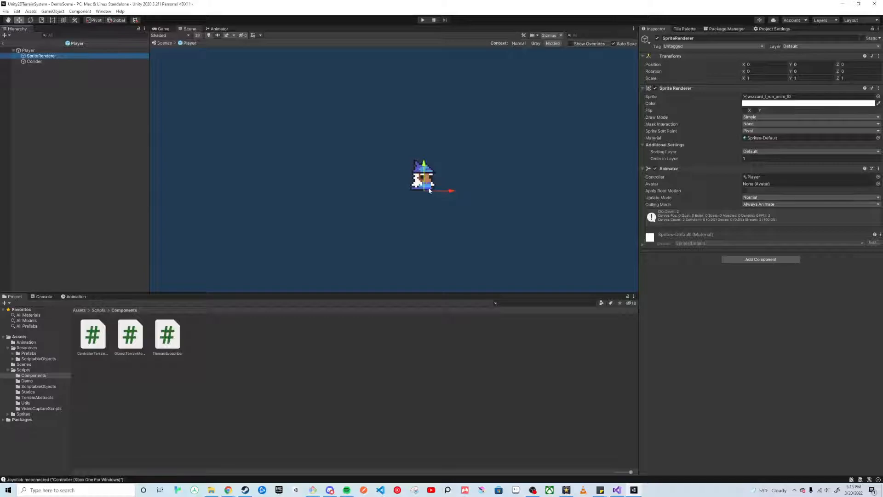
pyautogui.moveTo(451, 192); pyautogui.dragTo(430, 197)
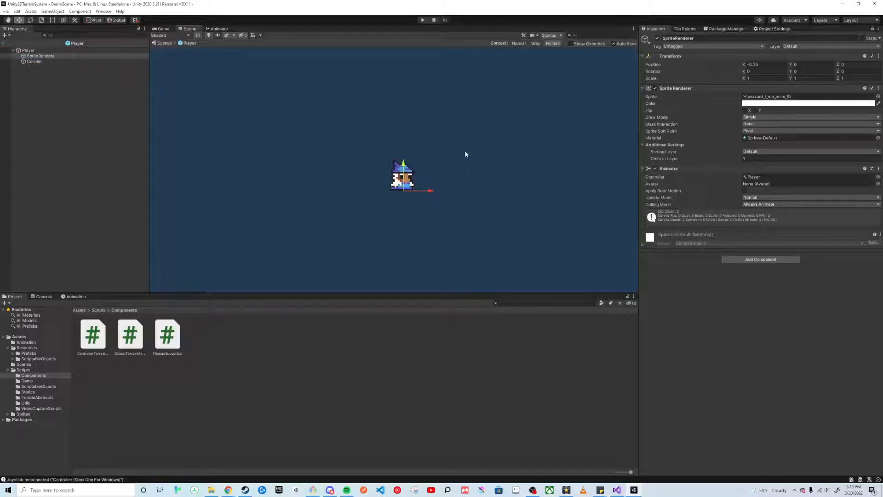
pyautogui.hotkey('ctrl', 'z')
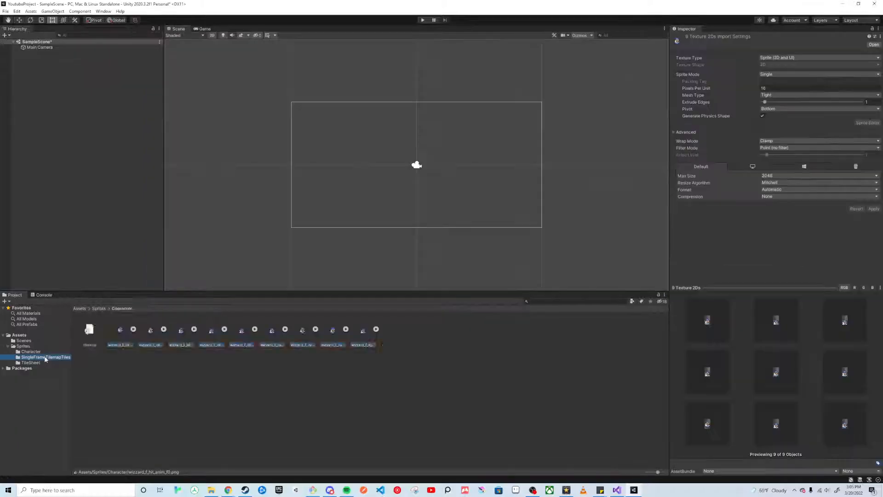
# Step: For all SingleFrameTilemapTiles sprites in YoutubeProject, set Pixels Per Unit to 16, Filter Mode to Point (no filter) and Compression to None
pyautogui.click(45, 357)
pyautogui.click(90, 329)
pyautogui.keyDown('shift'); pyautogui.click(585, 368); pyautogui.keyUp('shift')
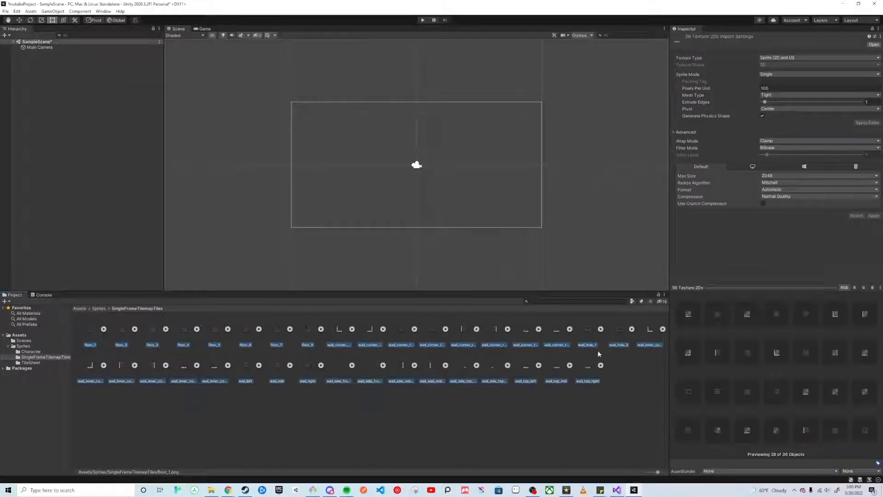
pyautogui.click(765, 89)
pyautogui.write('16')
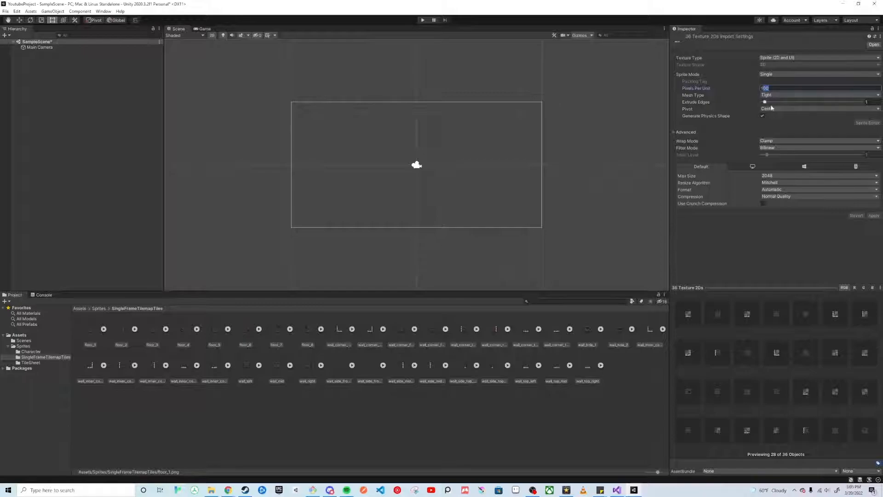
pyautogui.click(782, 148)
pyautogui.click(787, 155)
pyautogui.click(788, 196)
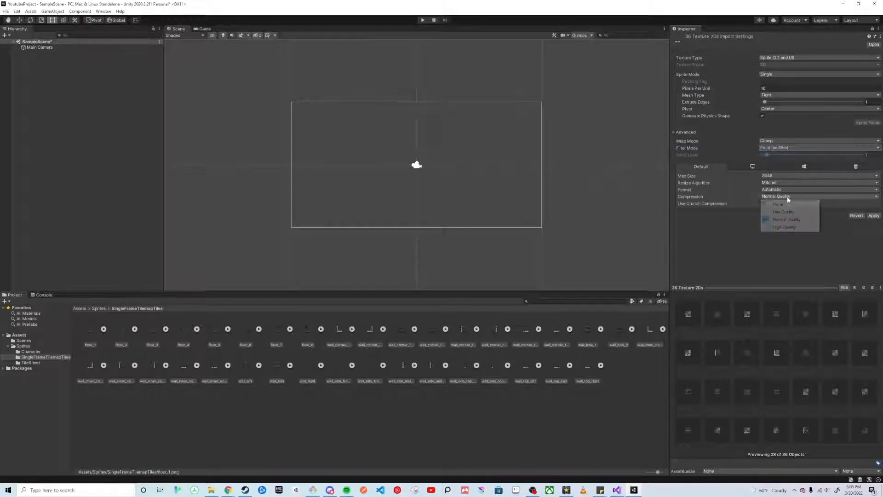
pyautogui.click(782, 203)
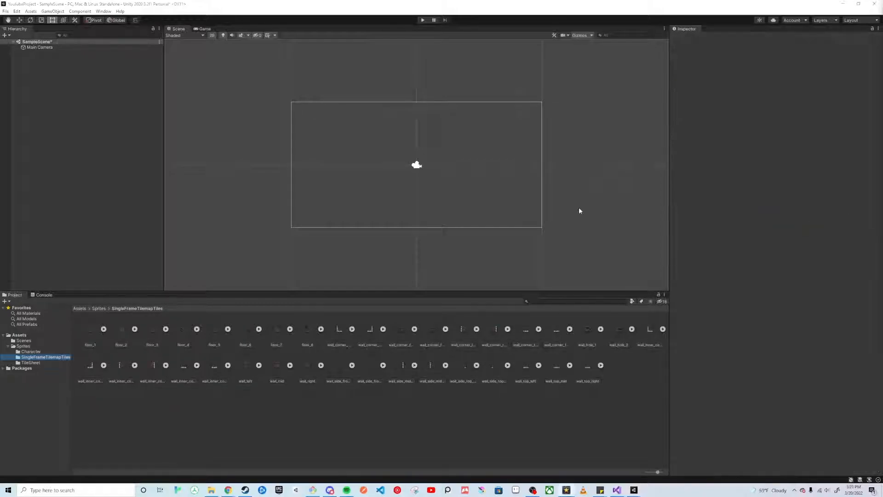
# Step: For roguelikeSheet_transparent in the TileSheet folder, set Sprite Mode to Multiple and Pixels Per Unit to 16
pyautogui.click(49, 363)
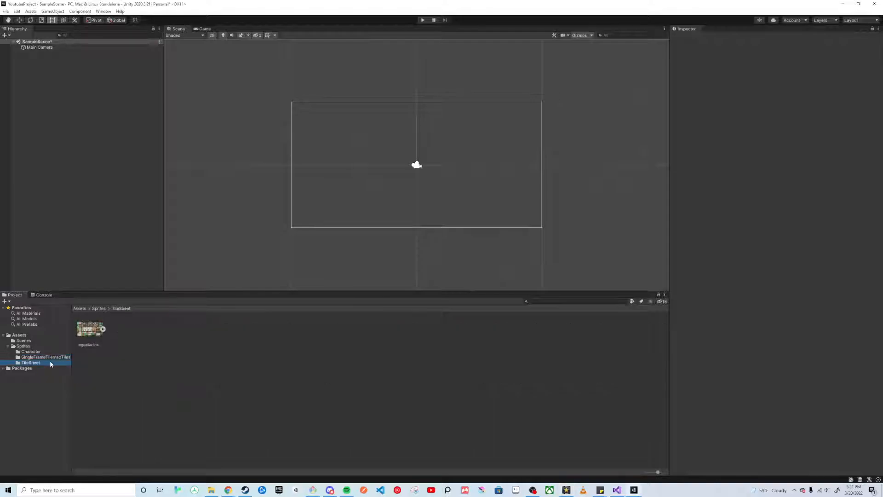
pyautogui.click(90, 332)
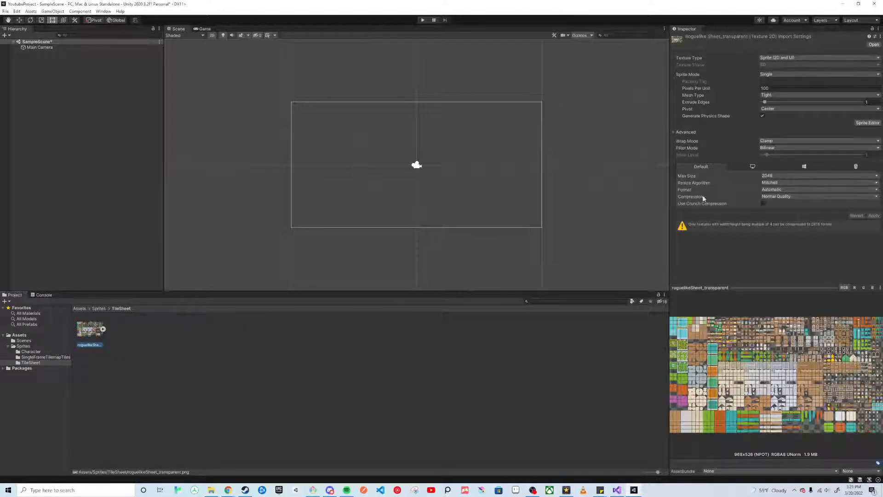
pyautogui.click(783, 75)
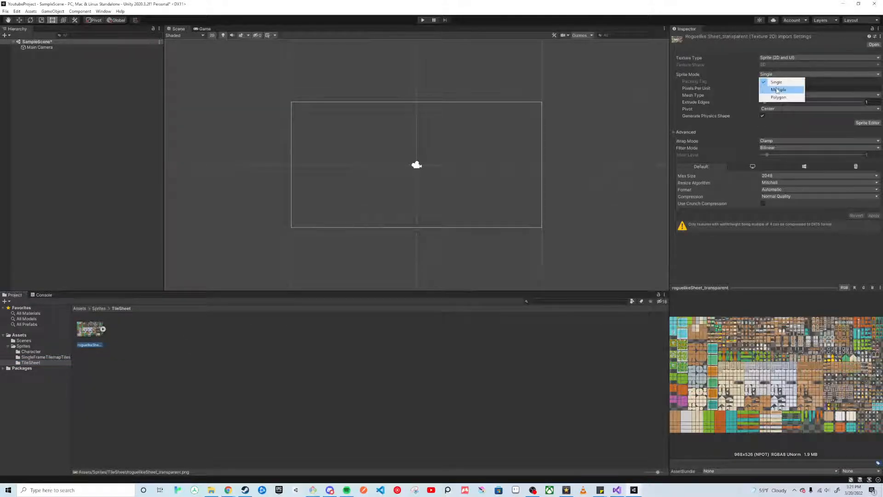
pyautogui.click(767, 94)
pyautogui.click(765, 88)
pyautogui.write('16')
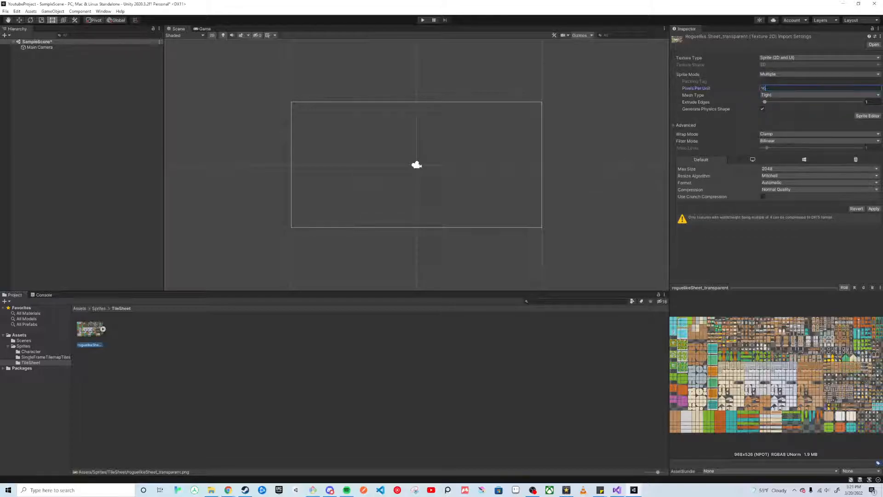
# Step: Set the tile sheet's Filter Mode to Point (no filter) and Compression to None, and apply the import settings
pyautogui.click(825, 141)
pyautogui.click(782, 148)
pyautogui.click(798, 189)
pyautogui.click(799, 198)
pyautogui.click(874, 202)
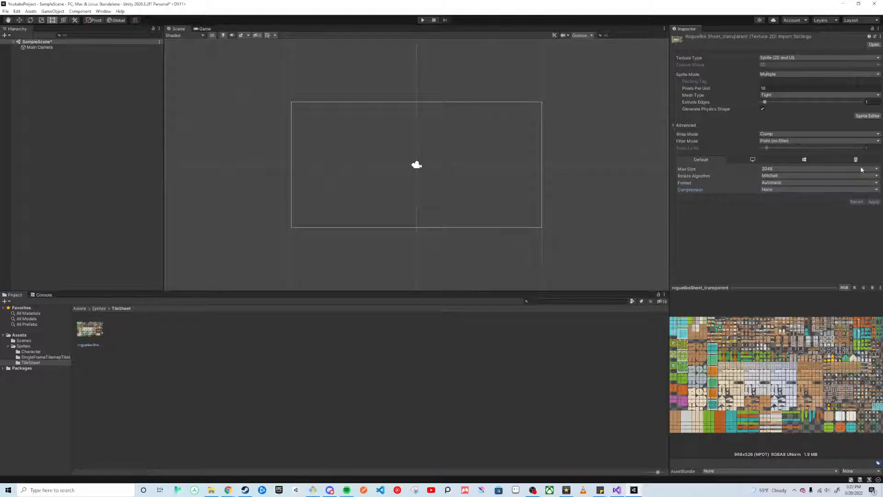
# Step: Slice roguelikeSheet_transparent in the Sprite Editor using Grid By Cell Size, with a 16 × 16 pixel size and 1 × 1 padding
pyautogui.click(863, 117)
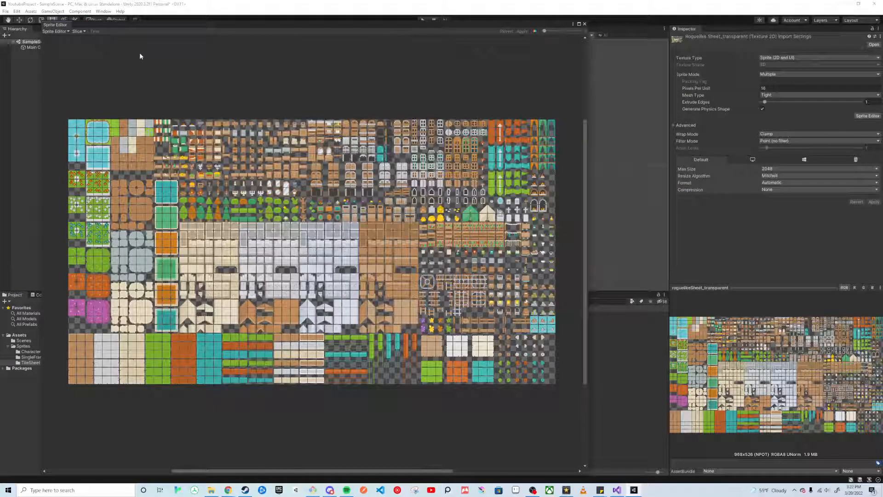
pyautogui.click(78, 32)
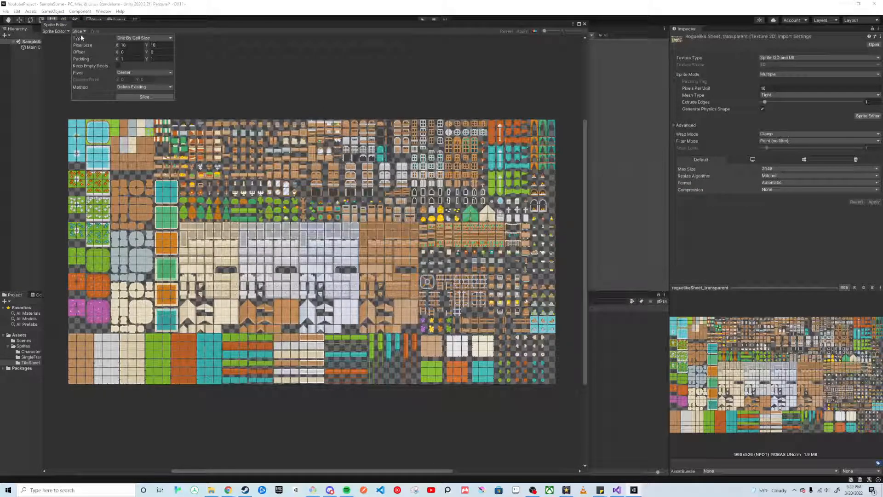
pyautogui.click(144, 37)
pyautogui.click(147, 53)
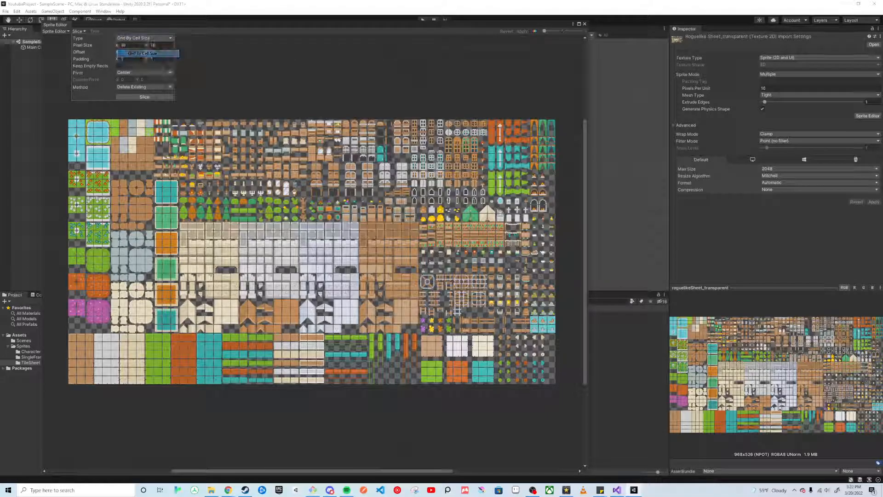
pyautogui.click(124, 45)
pyautogui.click(157, 45)
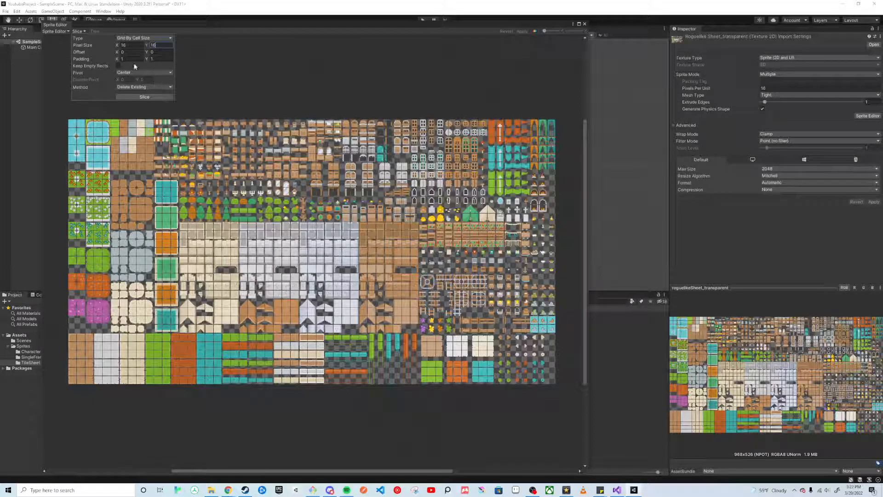
pyautogui.click(132, 59)
pyautogui.click(154, 59)
pyautogui.click(164, 96)
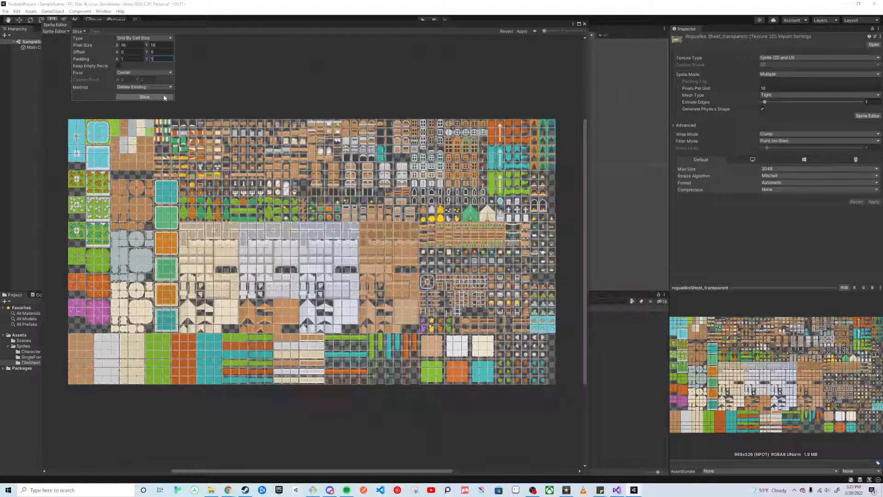
pyautogui.click(305, 74)
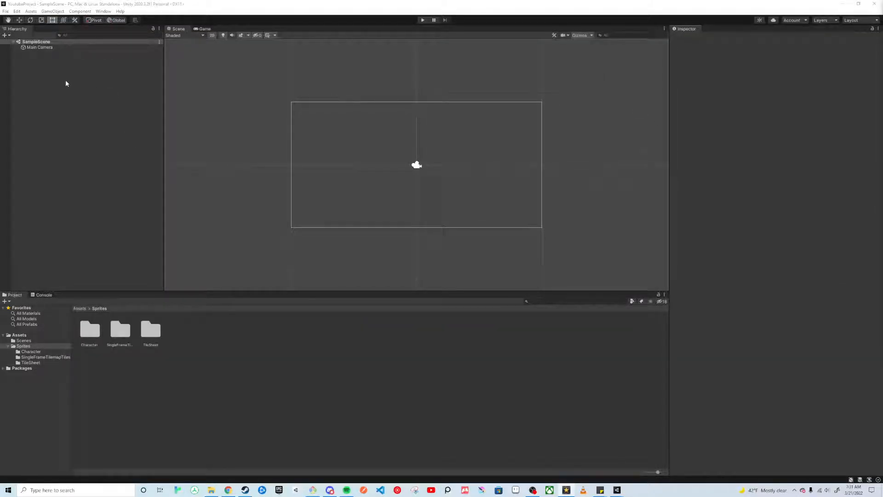
# Step: In the Graphics project settings, set Transparency Sort Mode to Custom Axis with a sort axis of Y 1 and Z 0
pyautogui.click(17, 11)
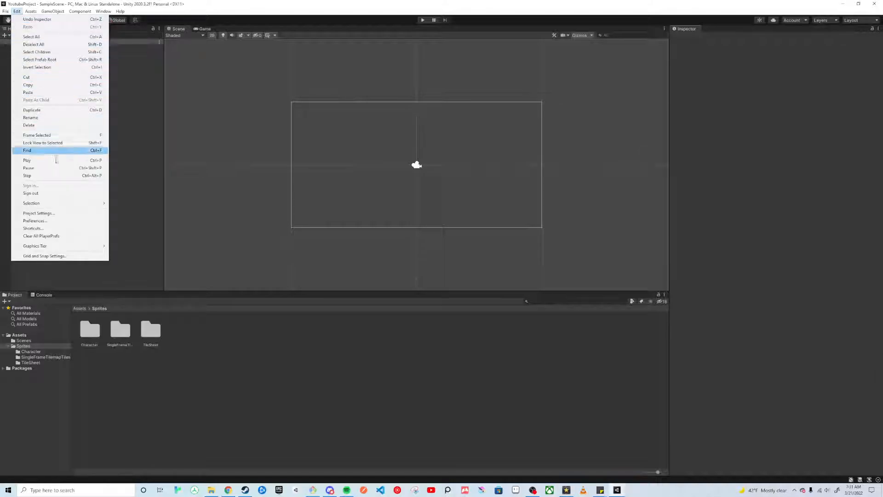
pyautogui.click(27, 214)
pyautogui.moveTo(95, 178); pyautogui.dragTo(715, 31)
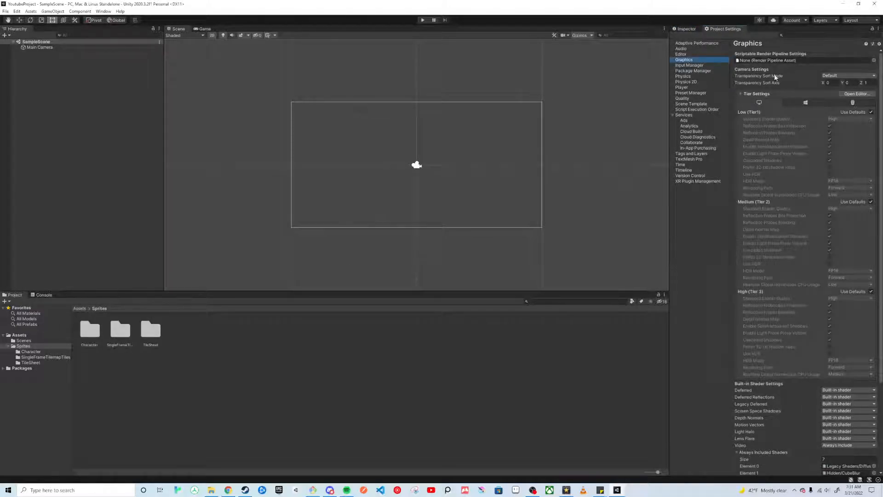
pyautogui.click(832, 76)
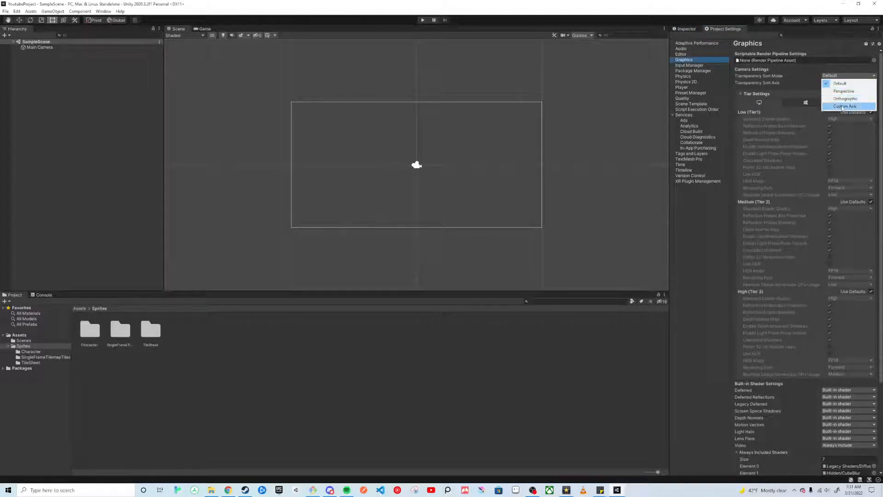
pyautogui.click(838, 105)
pyautogui.click(852, 83)
pyautogui.write('1')
pyautogui.click(867, 83)
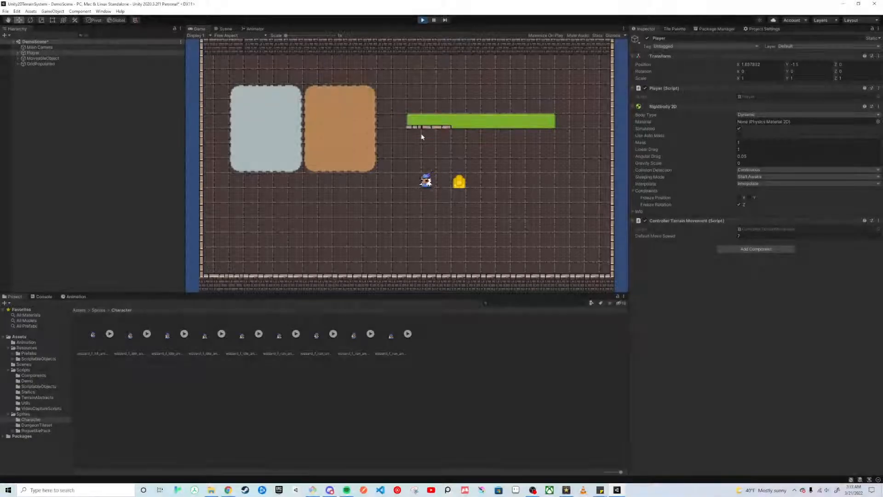
# Step: In the running Unity2DTerrainSystem demo, walk the player around the yellow object to examine sprite sorting, and stop play mode
pyautogui.press('d')
pyautogui.press('w')
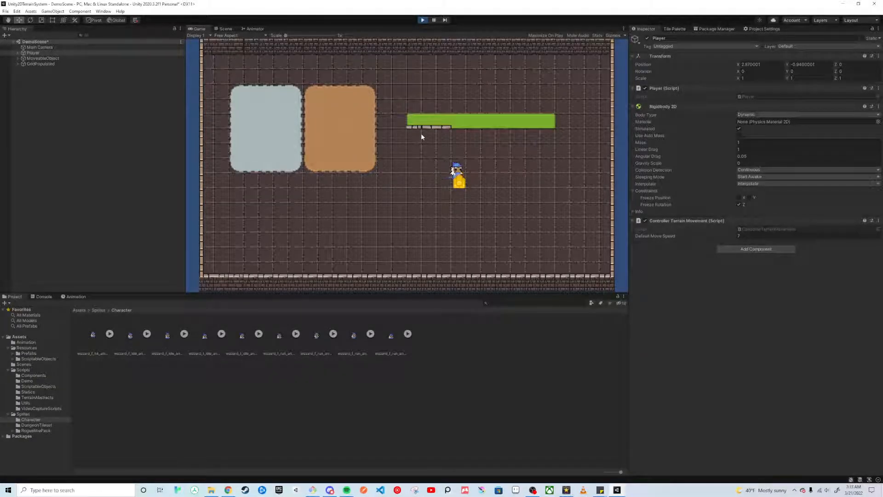
pyautogui.press('d')
pyautogui.press('s')
pyautogui.press('a')
pyautogui.press('w')
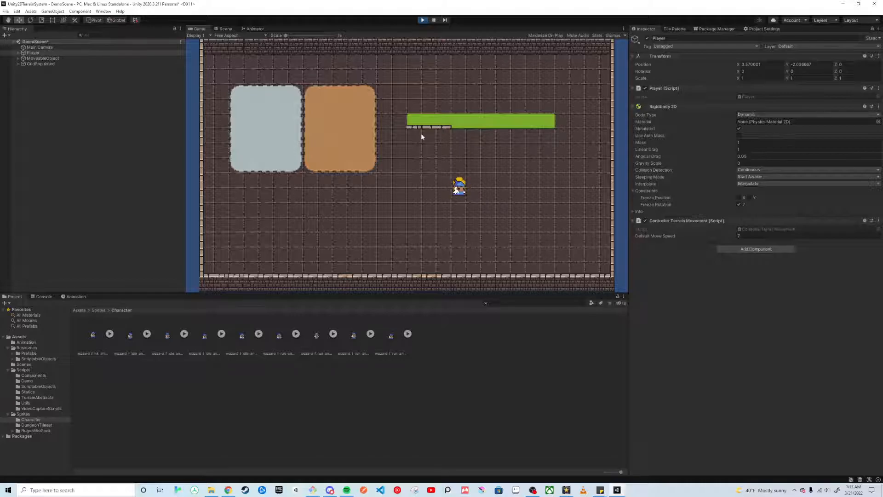
pyautogui.press('d')
pyautogui.press('w')
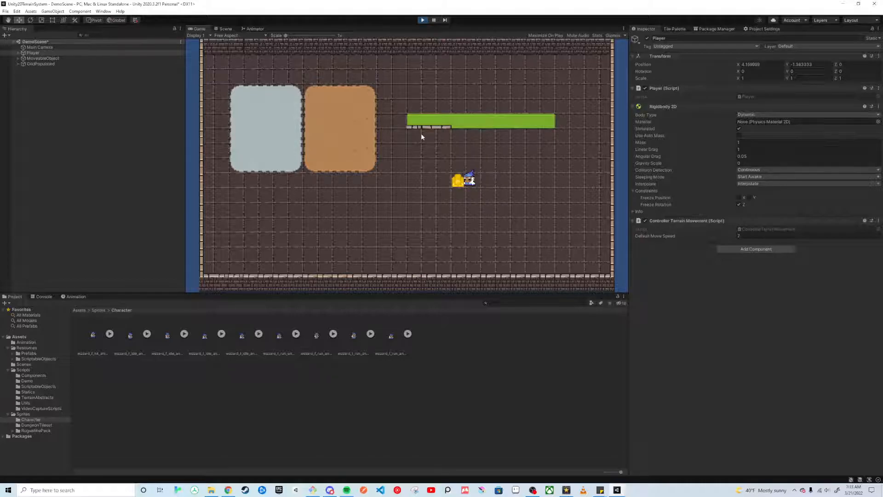
pyautogui.click(422, 20)
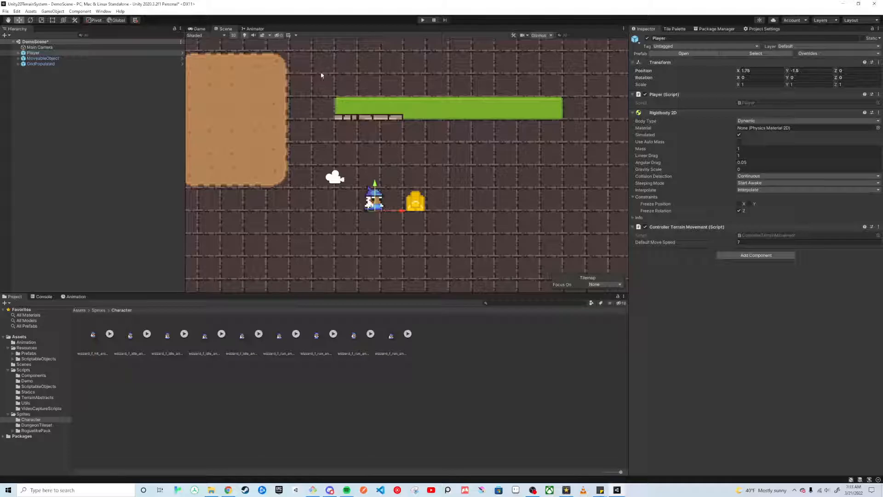
# Step: Inspect the demo Player's SpriteRenderer child and try shifting it along X
pyautogui.click(18, 53)
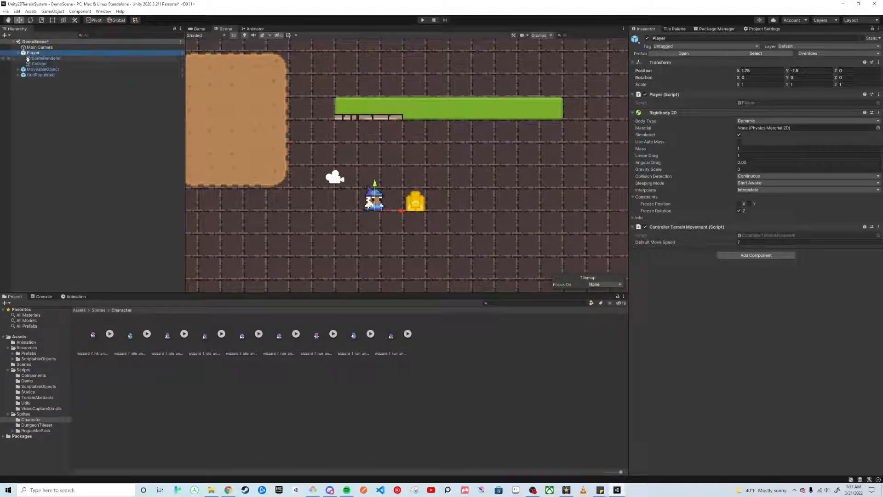
pyautogui.click(37, 59)
pyautogui.click(399, 212)
pyautogui.click(400, 213)
pyautogui.moveTo(402, 214)
pyautogui.mouseDown()
pyautogui.moveTo(443, 212)
pyautogui.moveTo(416, 180)
pyautogui.moveTo(427, 211)
pyautogui.moveTo(409, 211)
pyautogui.mouseUp()
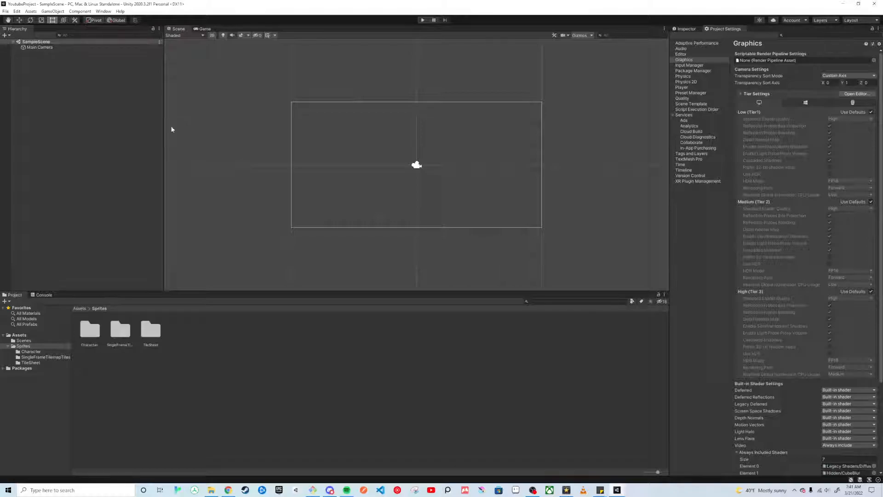
# Step: In YoutubeProject's SampleScene, create an empty GameObject named Player and add a Rigidbody 2D component to it
pyautogui.rightClick(52, 97)
pyautogui.click(90, 180)
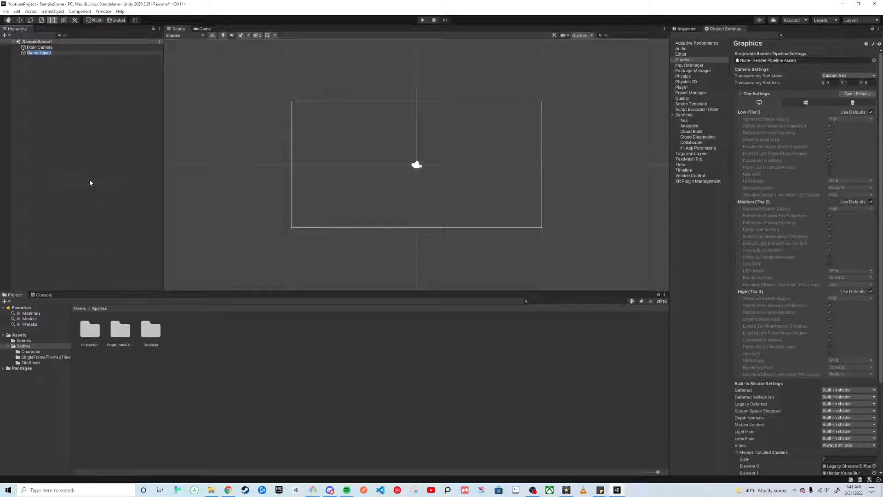
pyautogui.write('Player')
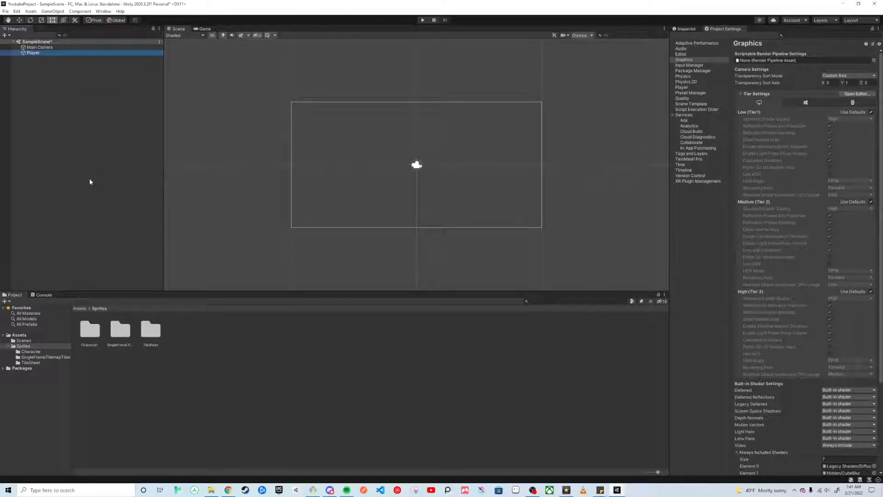
pyautogui.click(676, 29)
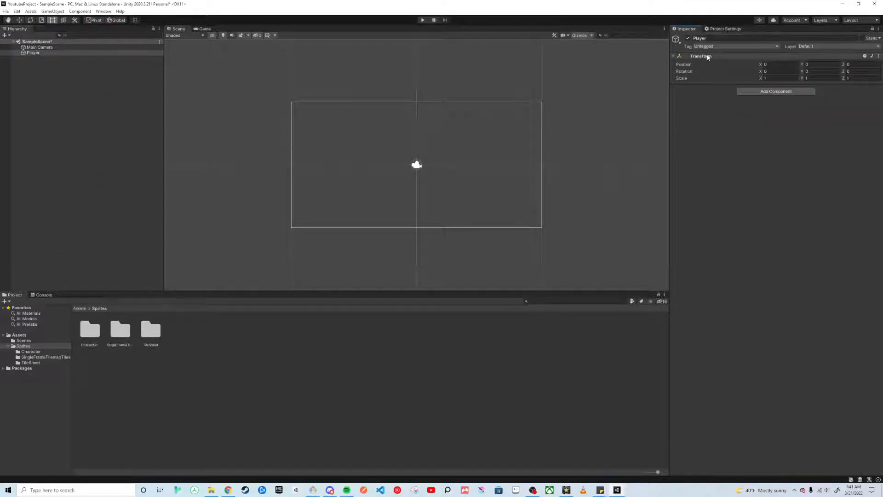
pyautogui.click(773, 92)
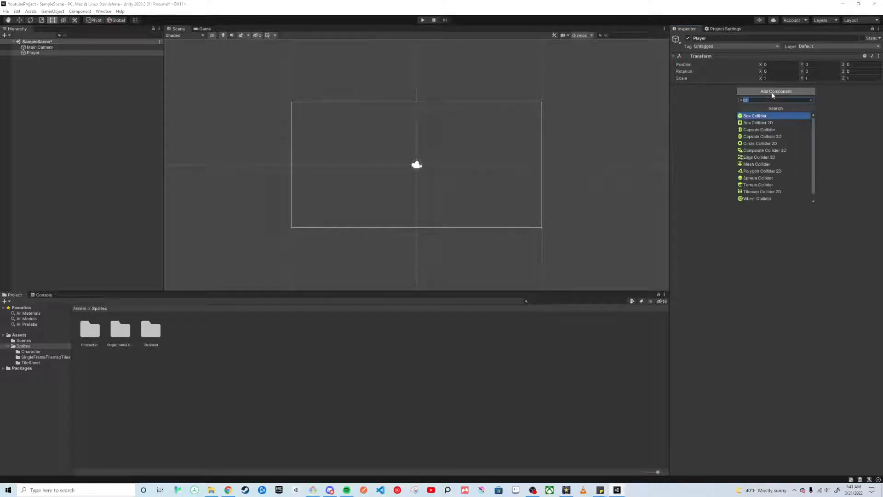
pyautogui.write('rigid')
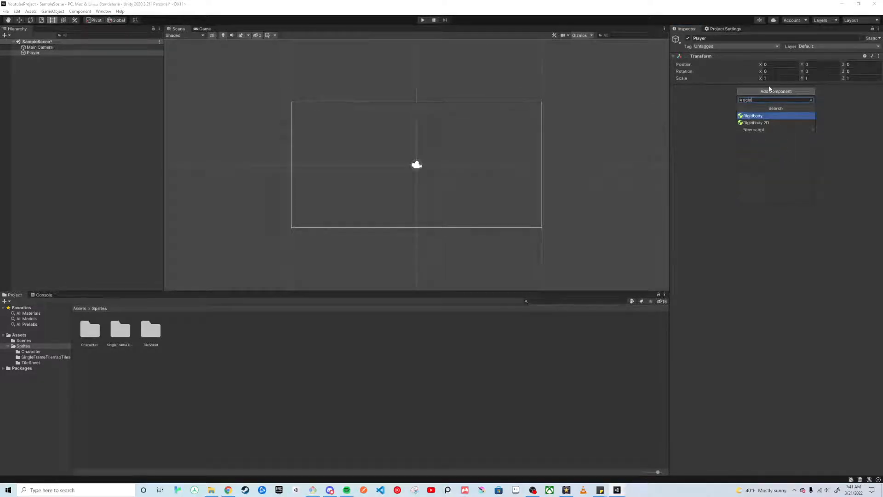
pyautogui.press('Down')
pyautogui.press('Return')
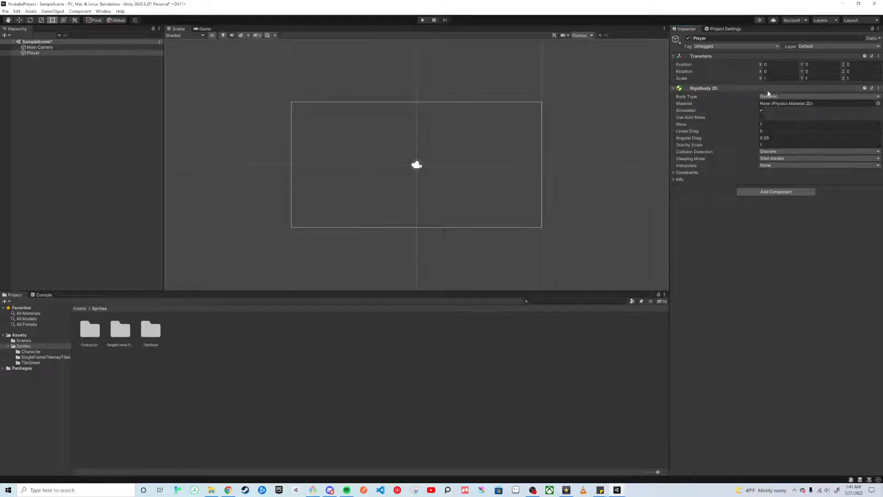
# Step: Set the Player's Rigidbody 2D Linear Drag to 1 and Gravity Scale to 0
pyautogui.click(771, 131)
pyautogui.write('1')
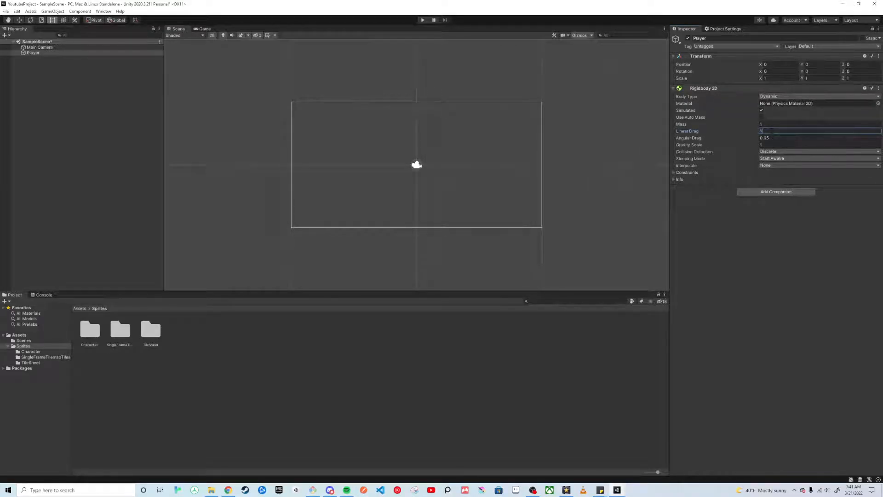
pyautogui.press('Return')
pyautogui.click(778, 144)
pyautogui.click(718, 200)
# Step: Set the Player's Rigidbody 2D Collision Detection to Continuous and Interpolate to Interpolate, with Freeze Rotation Z enabled
pyautogui.click(782, 151)
pyautogui.click(767, 167)
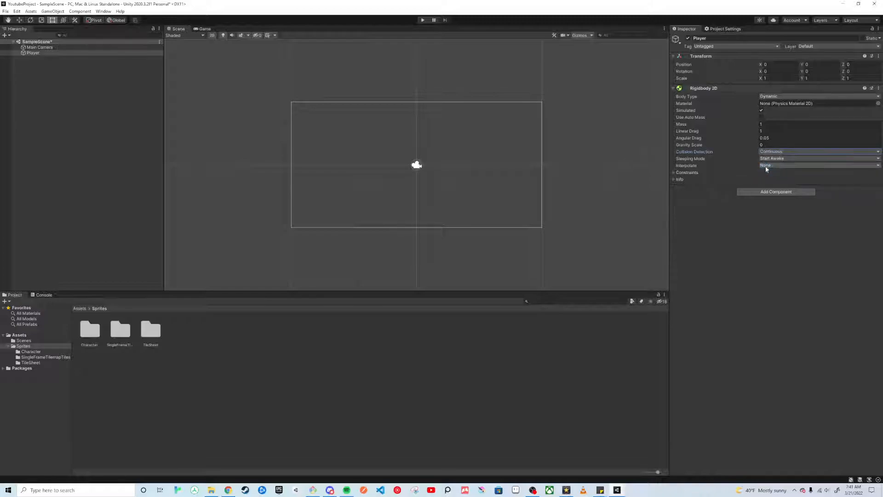
pyautogui.click(765, 165)
pyautogui.click(780, 180)
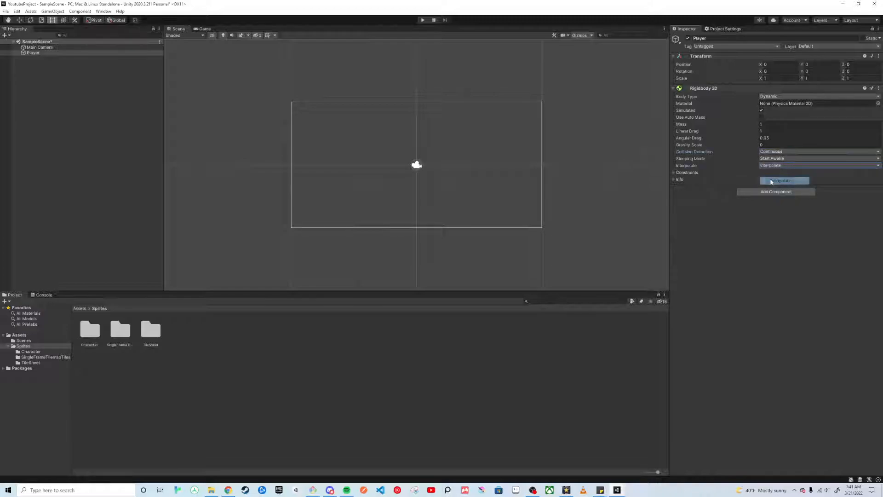
pyautogui.click(675, 173)
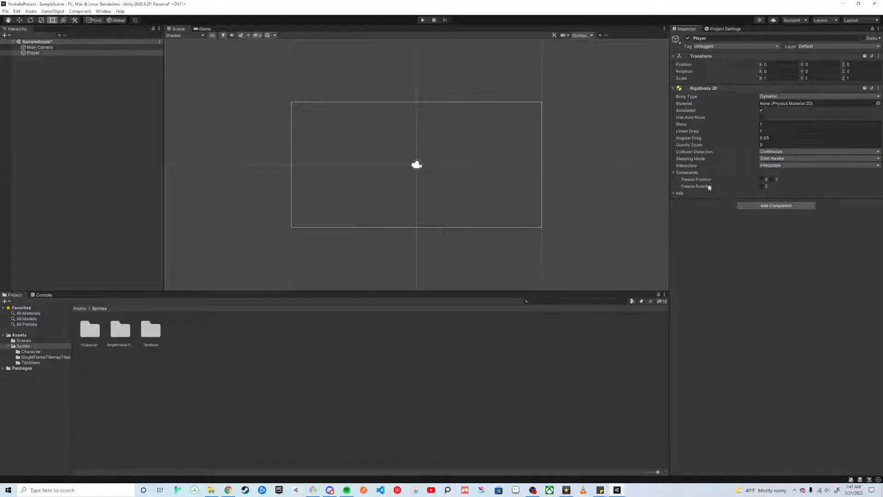
pyautogui.click(762, 186)
pyautogui.click(54, 52)
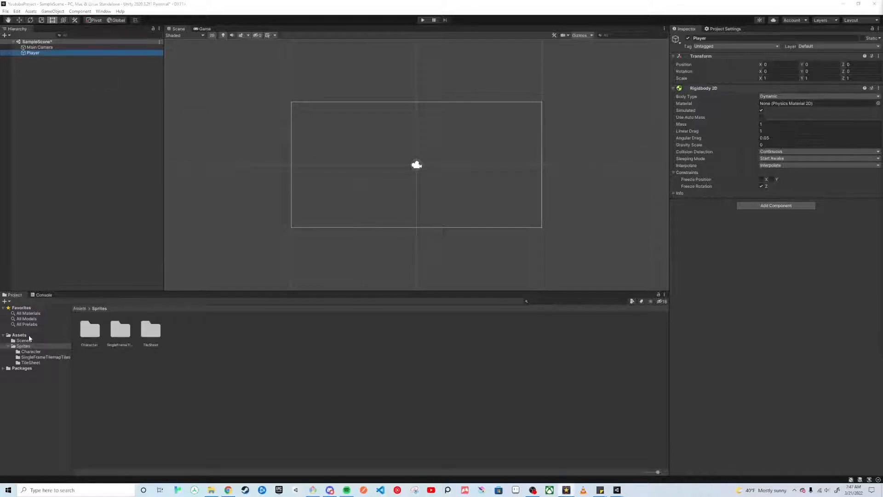
# Step: Create a folder named Scripts inside the Assets folder
pyautogui.rightClick(29, 336)
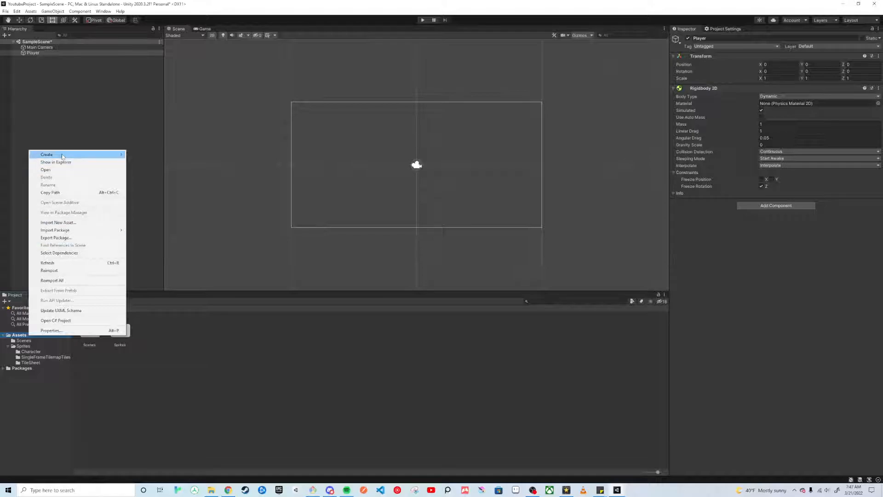
pyautogui.moveTo(62, 157)
pyautogui.click(150, 156)
pyautogui.write('Scripts')
pyautogui.press('Return')
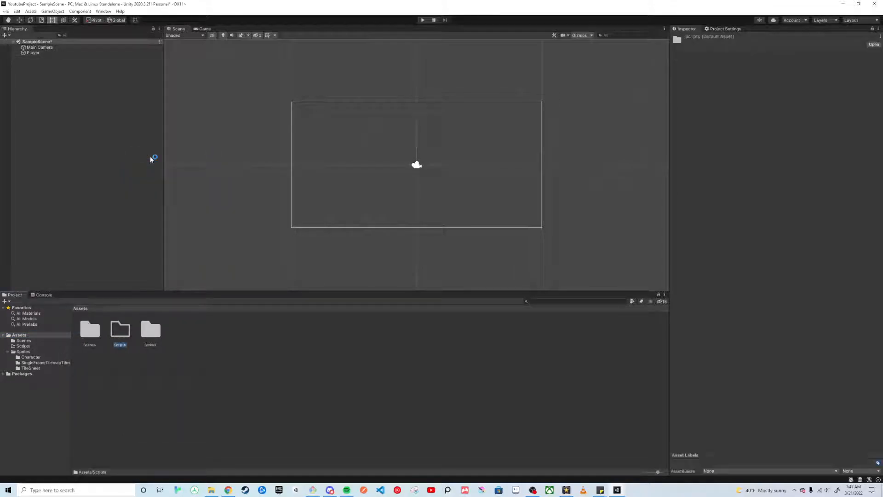
# Step: Create a C# script named Player in the Scripts folder and attach it to the Player object
pyautogui.doubleClick(130, 329)
pyautogui.rightClick(126, 327)
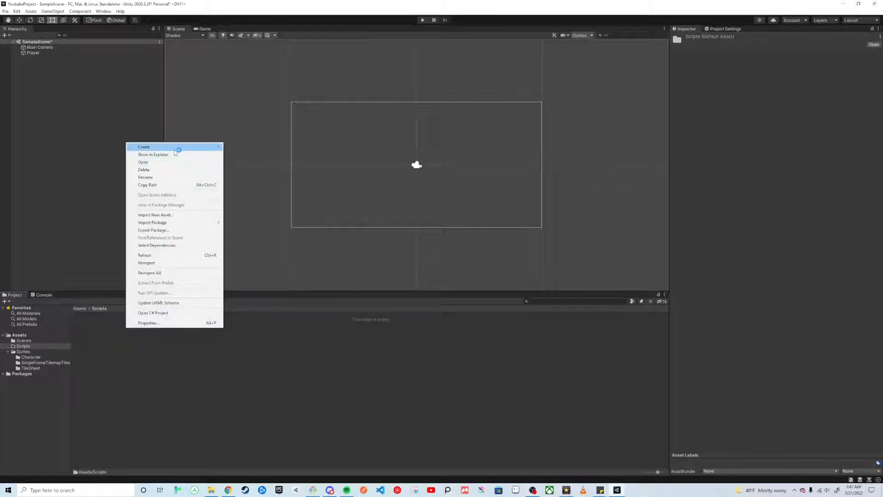
pyautogui.moveTo(207, 147)
pyautogui.click(244, 157)
pyautogui.write('Player')
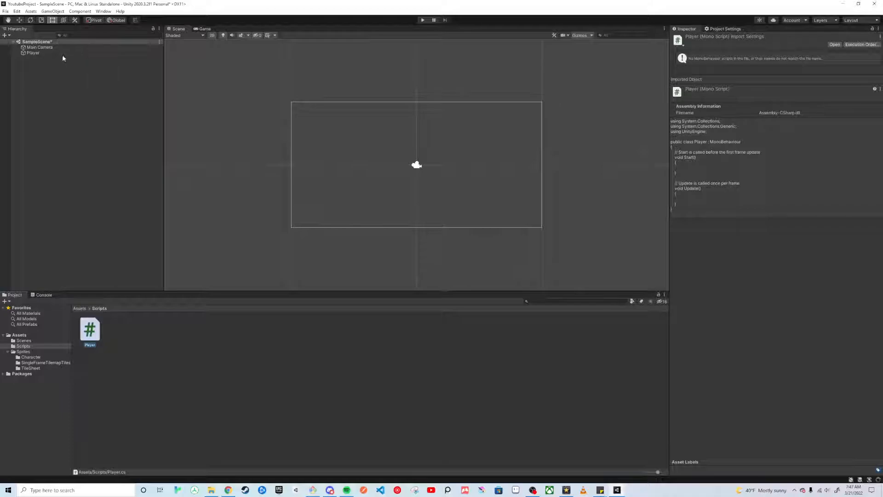
pyautogui.click(63, 54)
pyautogui.moveTo(90, 329); pyautogui.dragTo(553, 51)
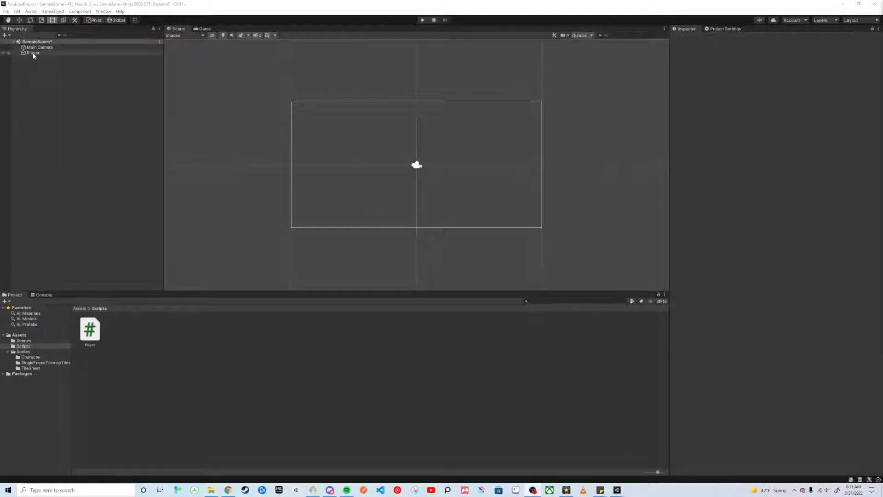
# Step: Create an empty child named SpriteRenderer under Player and add a Sprite Renderer component to it
pyautogui.rightClick(33, 53)
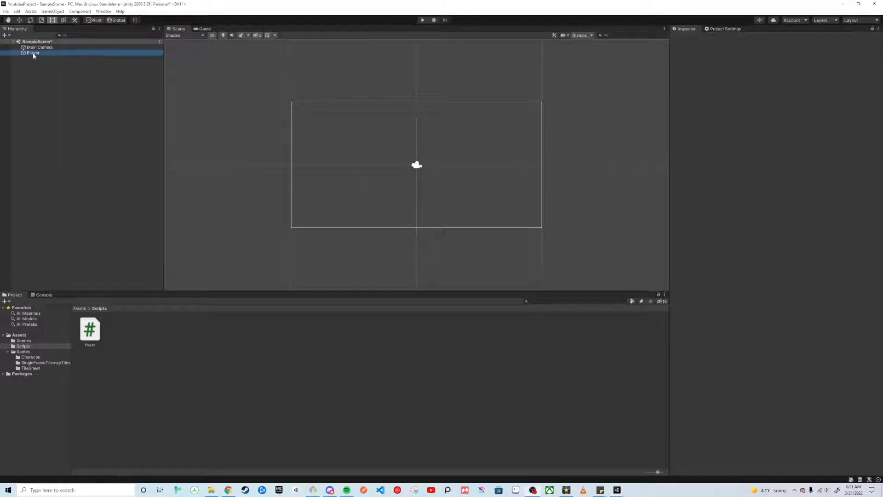
pyautogui.click(64, 137)
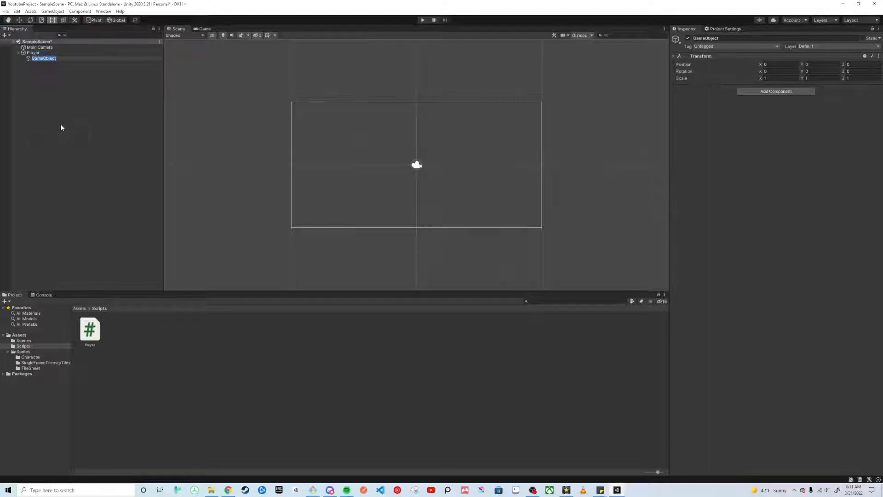
pyautogui.write('SpriteRenderer')
pyautogui.press('Return')
pyautogui.click(776, 91)
pyautogui.write('sprite')
pyautogui.press('Return')
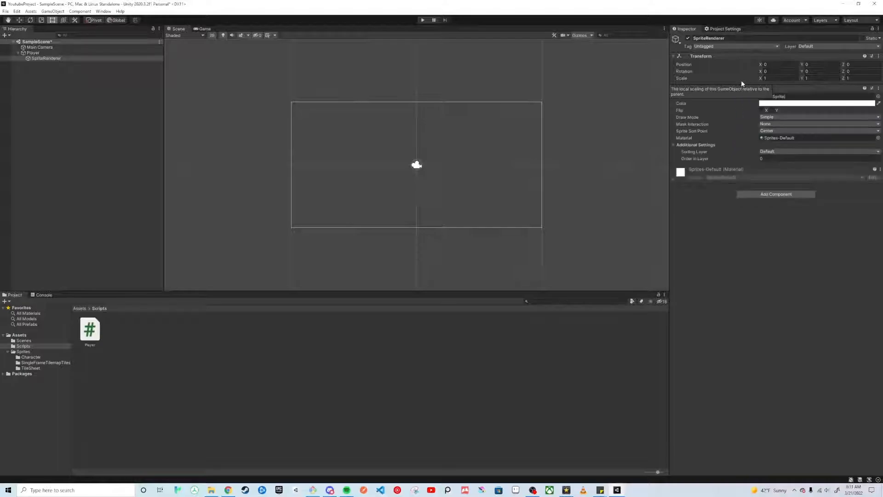
# Step: Assign the wizzard_f_hit_anim_f0 sprite from the Character folder to the Sprite Renderer and set its Sprite Sort Point to Pivot
pyautogui.click(32, 357)
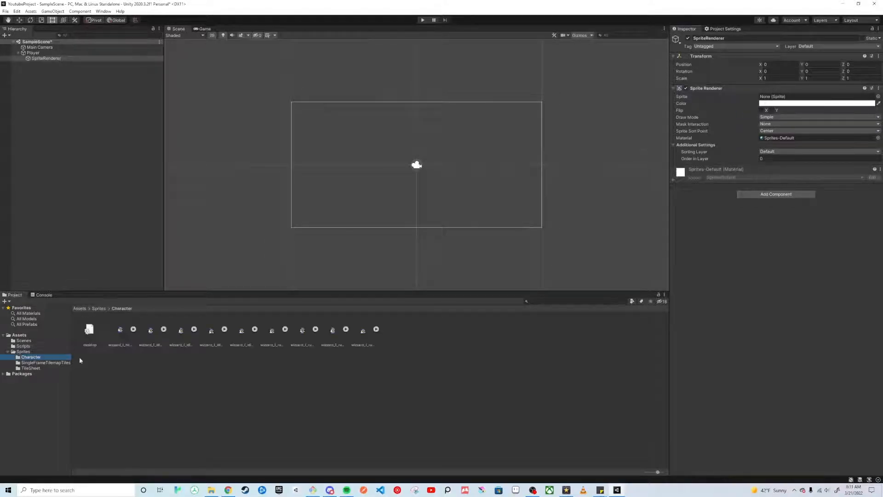
pyautogui.moveTo(121, 329); pyautogui.dragTo(771, 98)
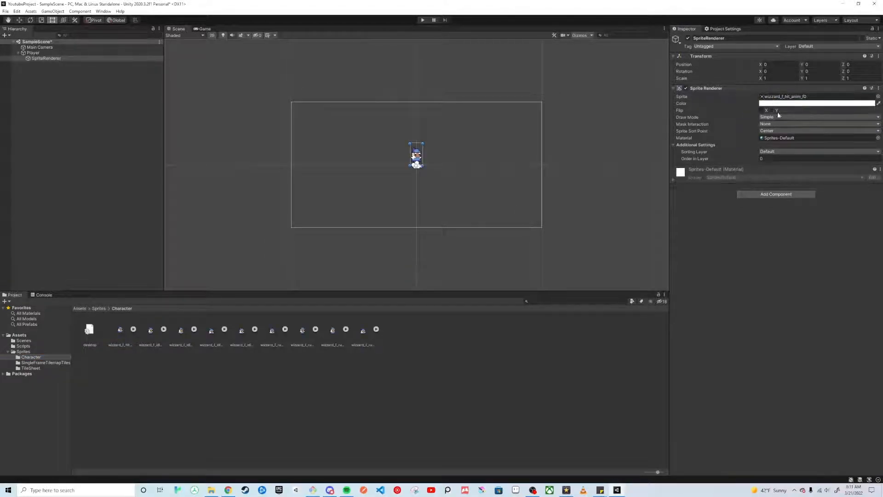
pyautogui.click(781, 131)
pyautogui.click(784, 148)
# Step: Add an Animator component to the SpriteRenderer object
pyautogui.click(786, 193)
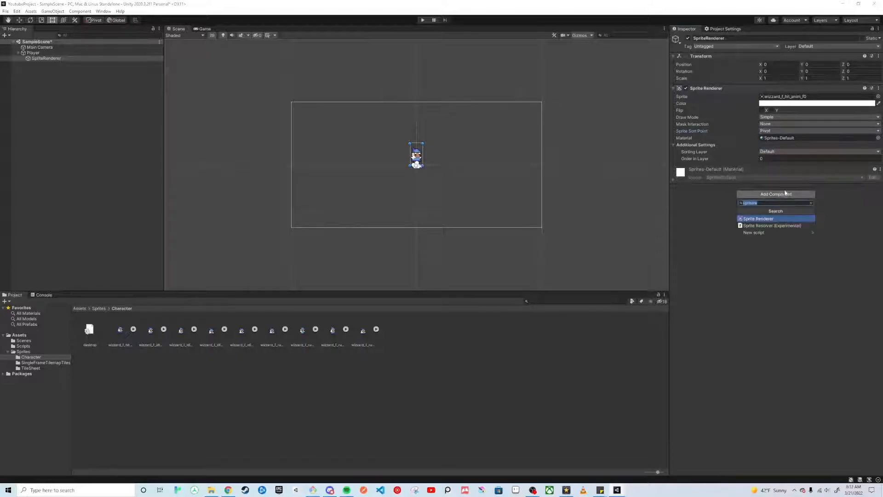
pyautogui.write('animator')
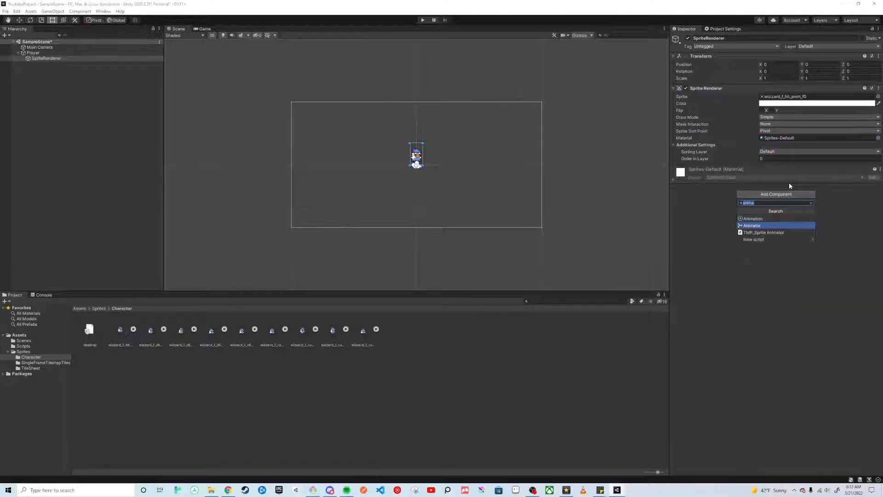
pyautogui.press('Return')
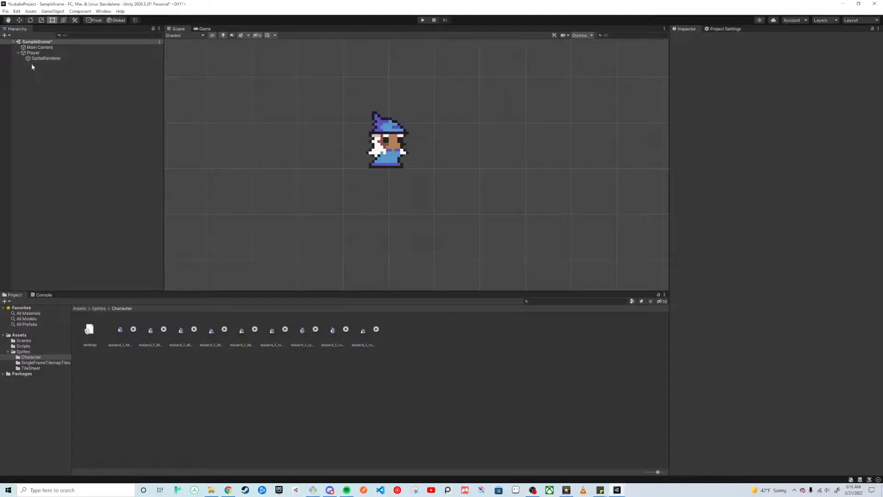
# Step: Create an empty child named Collider under Player and add a Box Collider 2D component to it
pyautogui.click(28, 53)
pyautogui.rightClick(28, 53)
pyautogui.click(60, 135)
pyautogui.write('Collider')
pyautogui.press('Return')
pyautogui.click(746, 91)
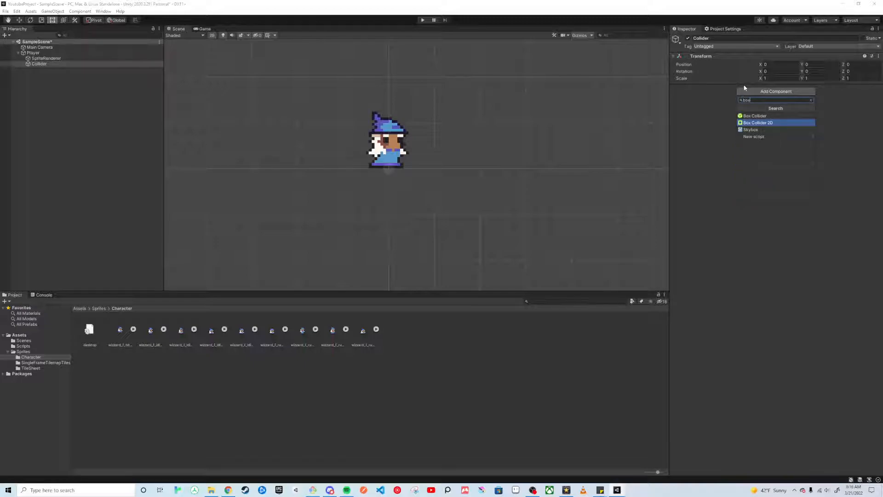
pyautogui.press('Return')
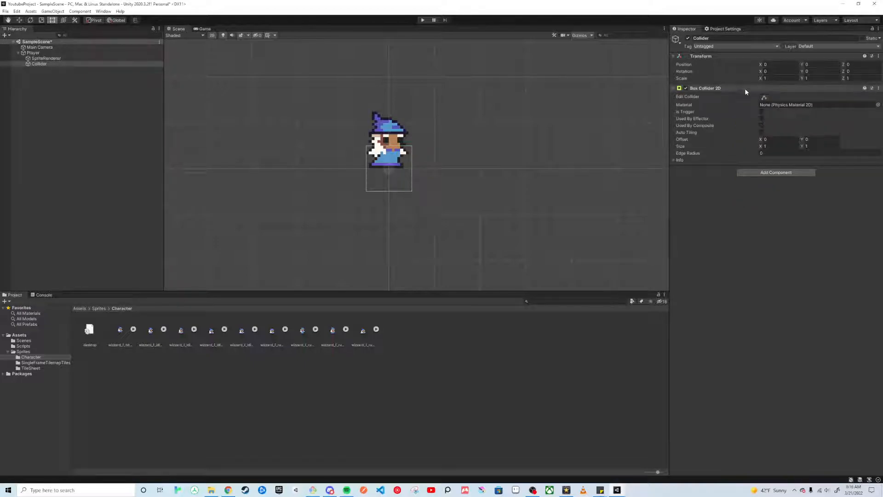
# Step: Set the Box Collider 2D's Y offset to 0.1 and its size to 0.6 by 0.2
pyautogui.click(806, 139)
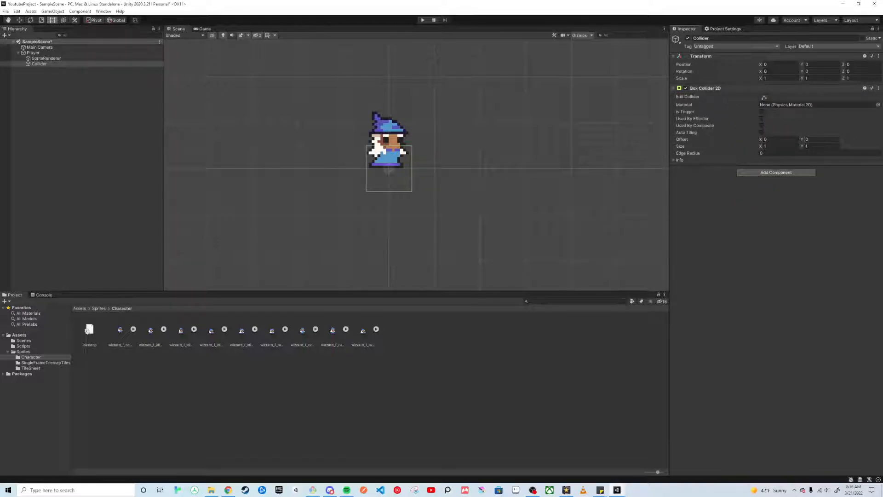
pyautogui.write('.1')
pyautogui.press('Tab')
pyautogui.press('BackSpace')
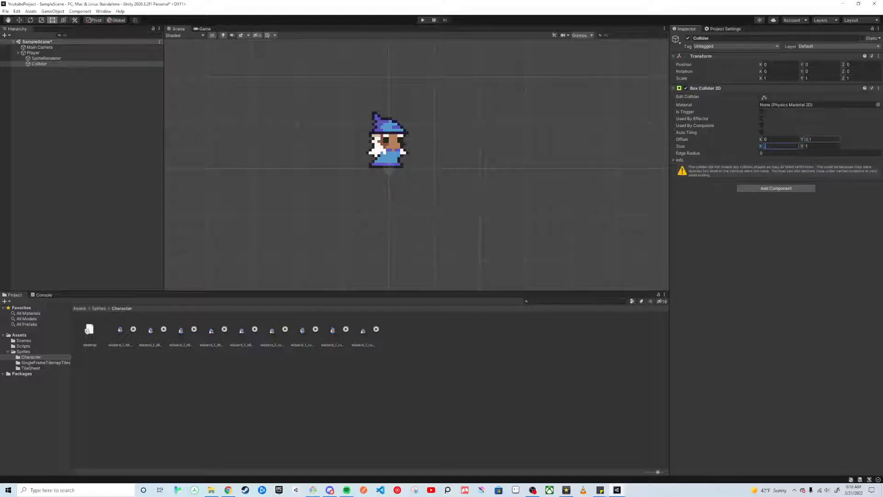
pyautogui.write('.6')
pyautogui.press('Tab')
pyautogui.write('2')
pyautogui.press('Return')
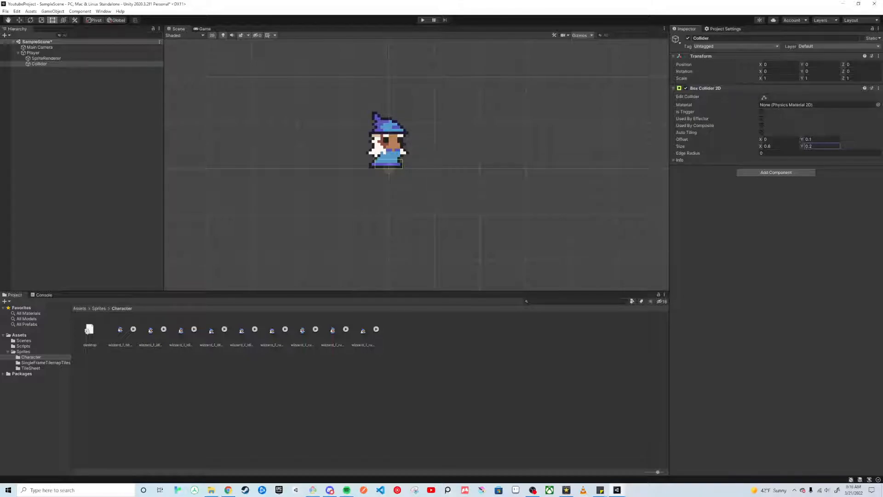
pyautogui.click(45, 87)
# Step: Open the Animator and Animation windows and dock the Animation window beside the Console
pyautogui.click(102, 11)
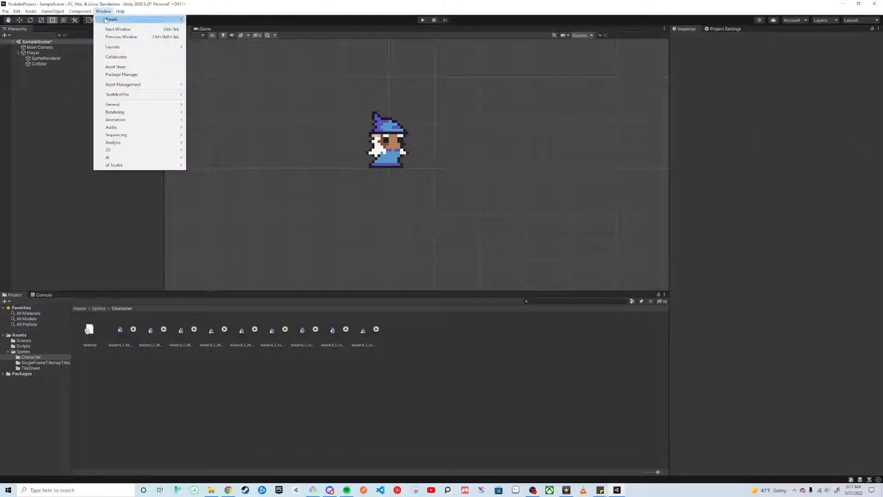
pyautogui.moveTo(142, 121)
pyautogui.click(205, 127)
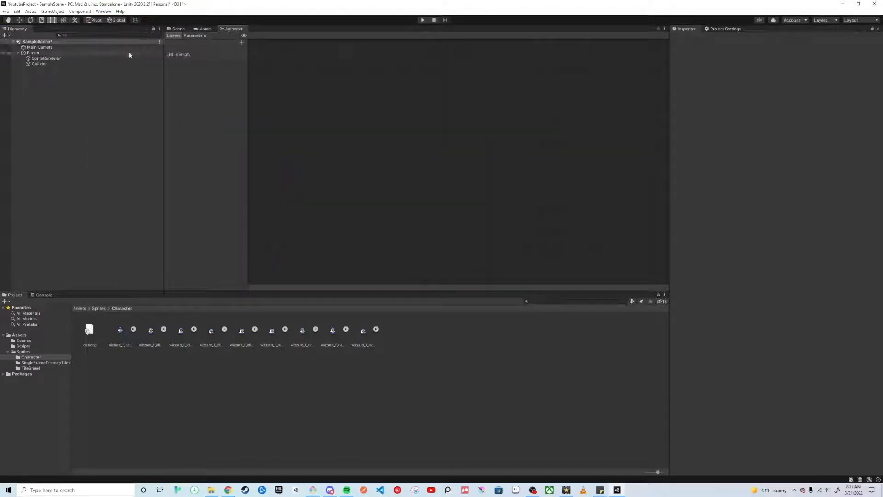
pyautogui.click(104, 12)
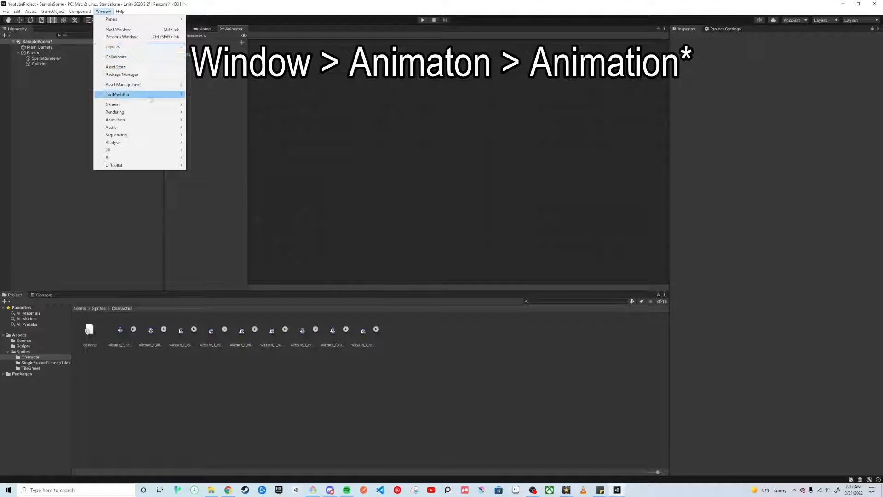
pyautogui.moveTo(138, 119)
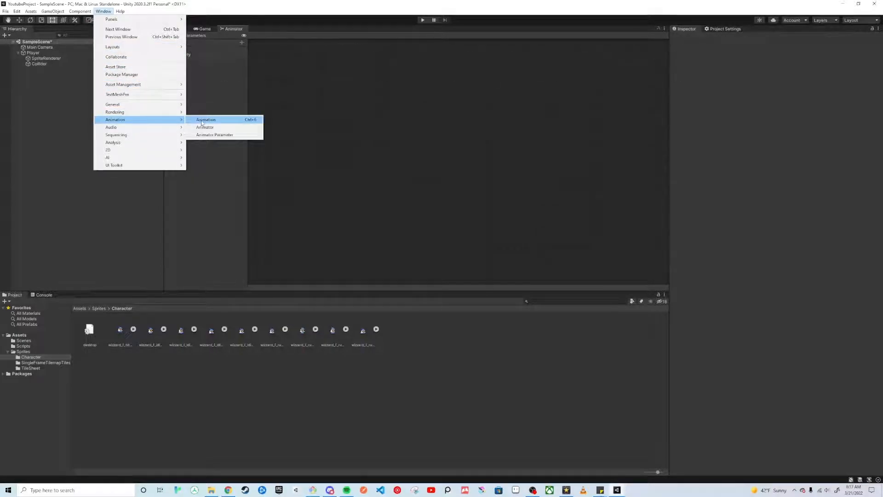
pyautogui.click(205, 120)
pyautogui.moveTo(250, 148); pyautogui.dragTo(135, 290)
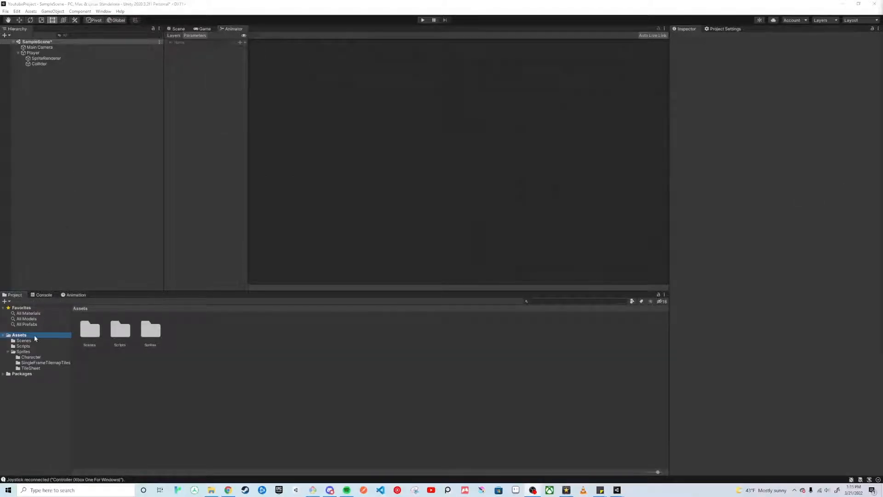
# Step: Create a folder named Animations inside the Assets folder
pyautogui.rightClick(34, 336)
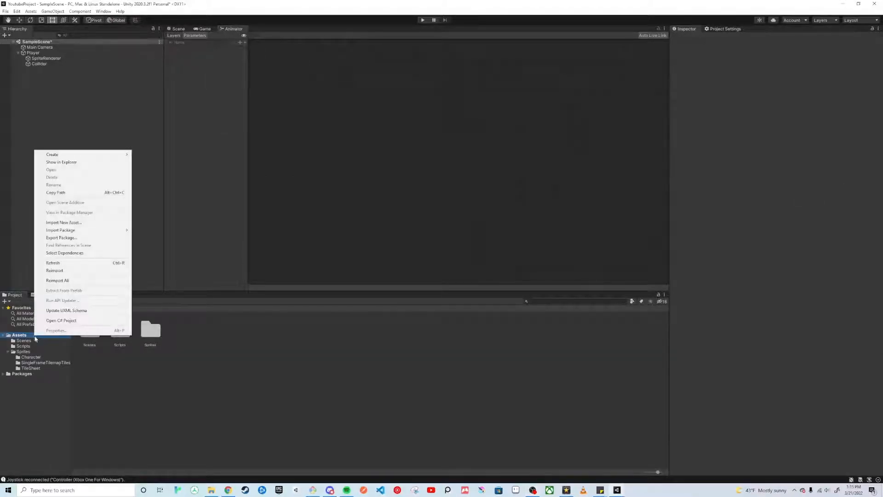
pyautogui.moveTo(92, 157)
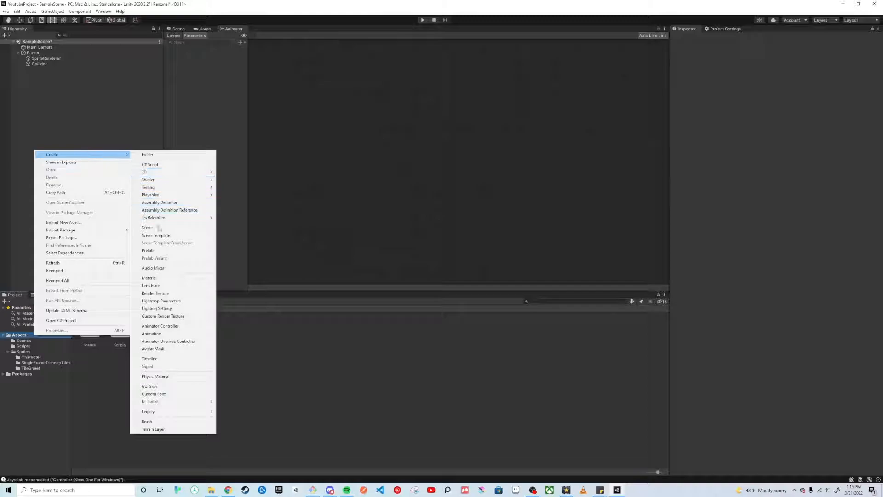
pyautogui.click(161, 155)
pyautogui.write('Animations')
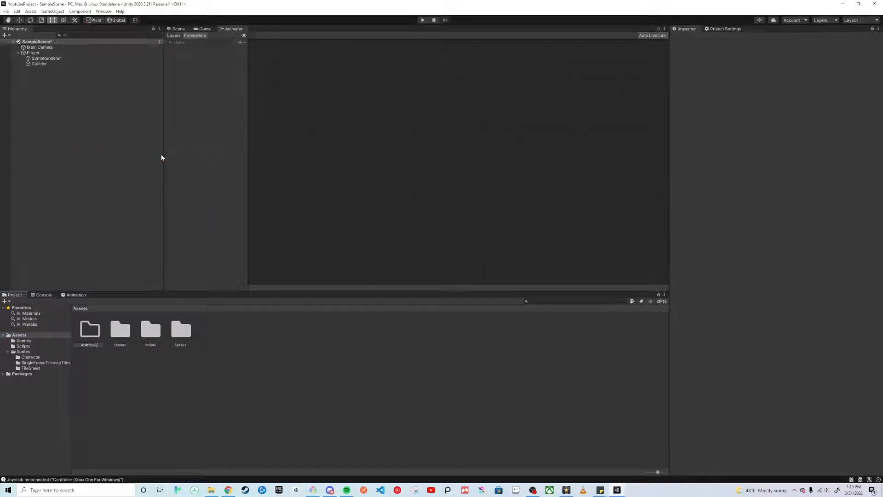
pyautogui.press('Return')
# Step: Create an Animator Controller named Player_AC in the Animations folder and assign it to the SpriteRenderer object's Animator
pyautogui.doubleClick(90, 331)
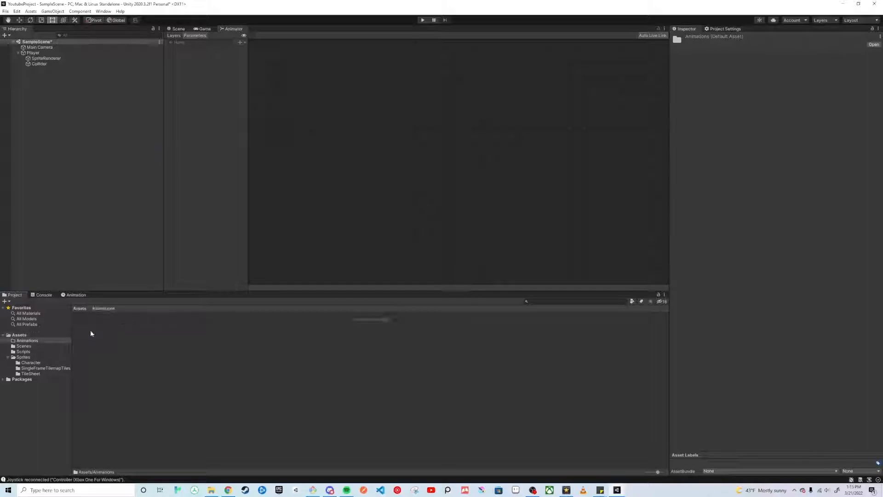
pyautogui.rightClick(91, 332)
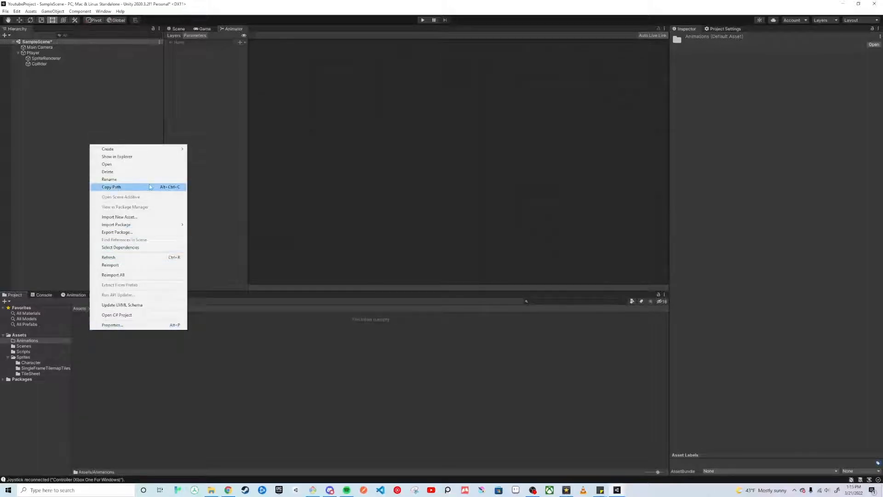
pyautogui.moveTo(171, 151)
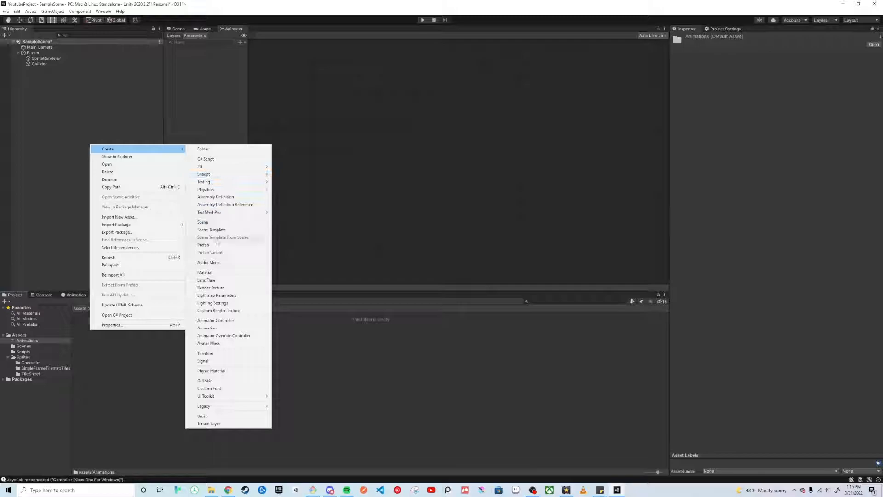
pyautogui.click(216, 321)
pyautogui.write('Player_')
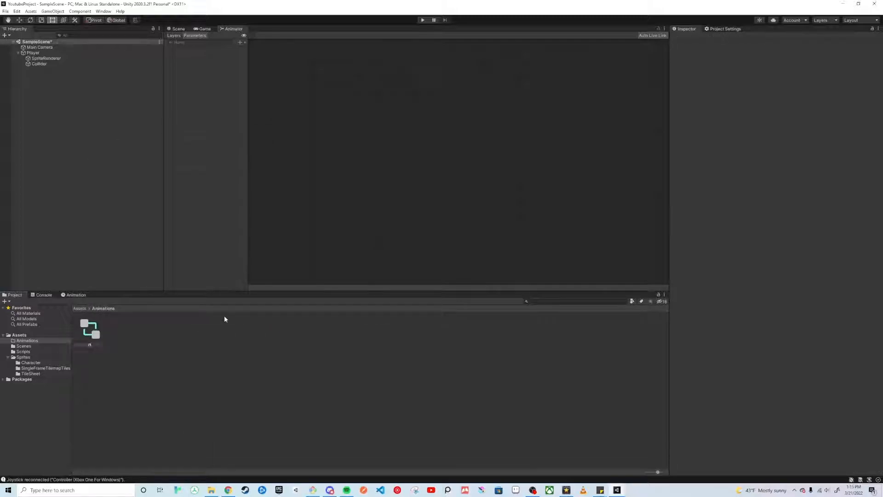
pyautogui.write('AC')
pyautogui.press('Return')
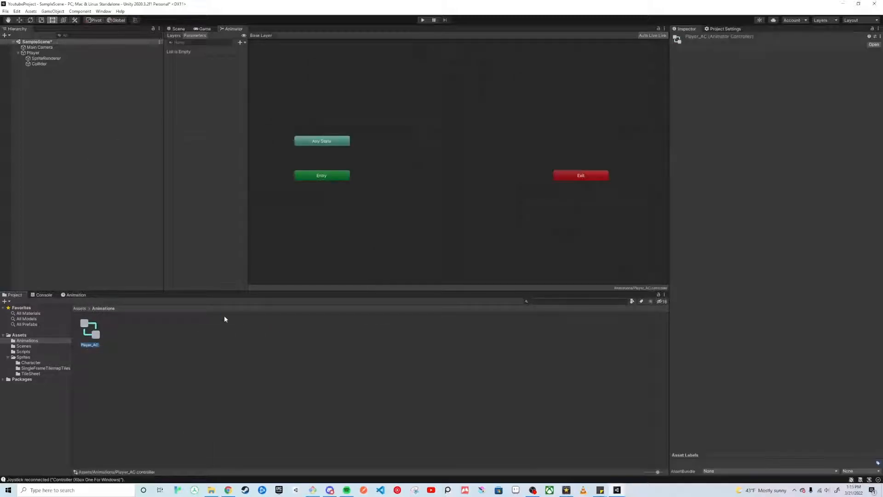
pyautogui.click(81, 59)
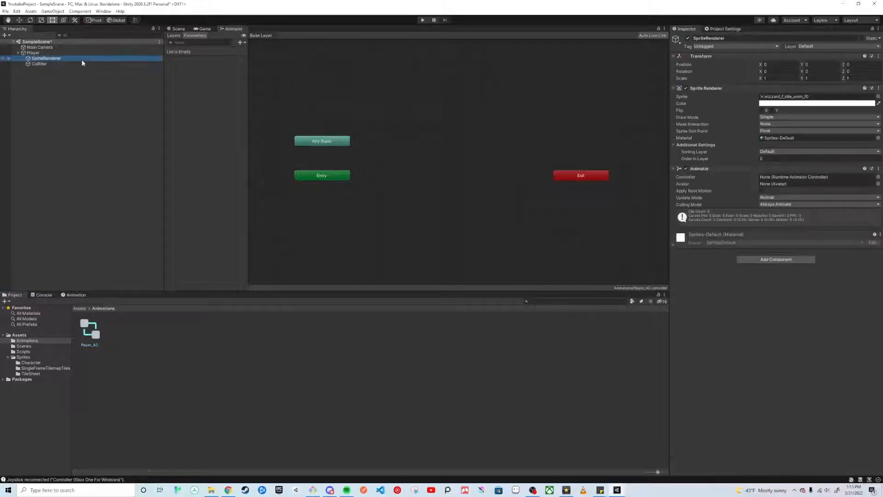
pyautogui.moveTo(96, 332); pyautogui.dragTo(764, 177)
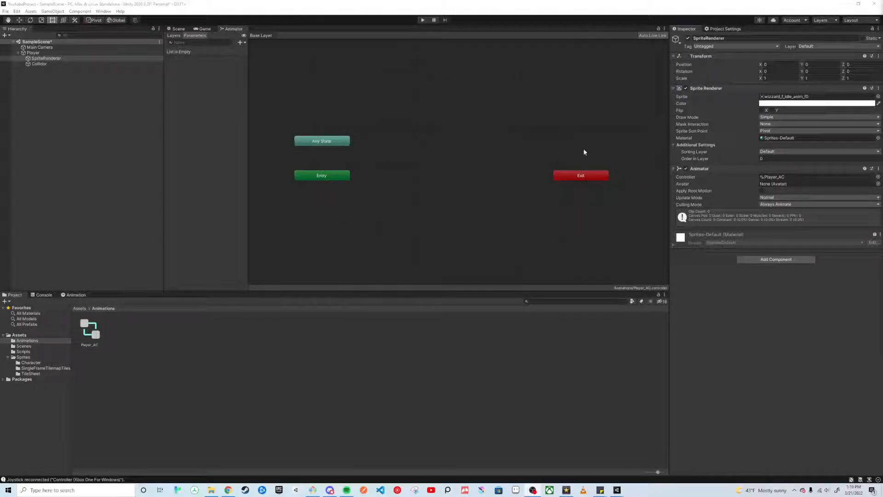
# Step: Create an empty state in the Player_AC controller and name it Idle
pyautogui.rightClick(416, 177)
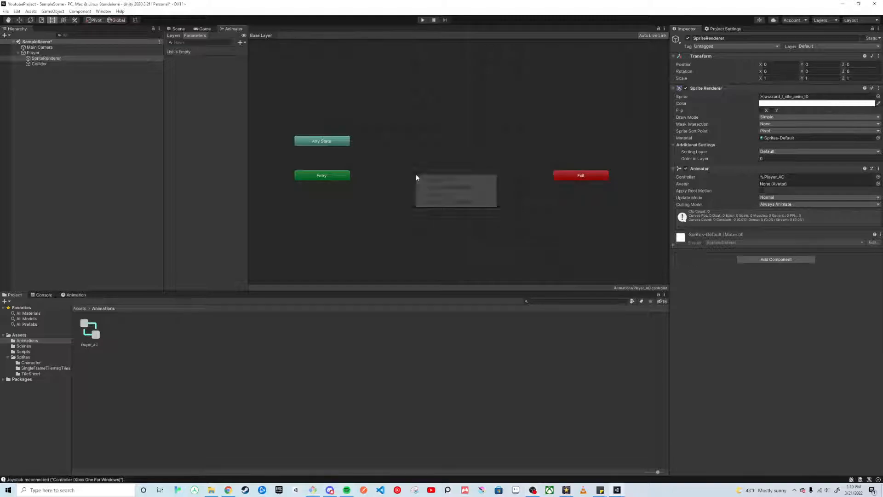
pyautogui.moveTo(426, 180)
pyautogui.click(502, 180)
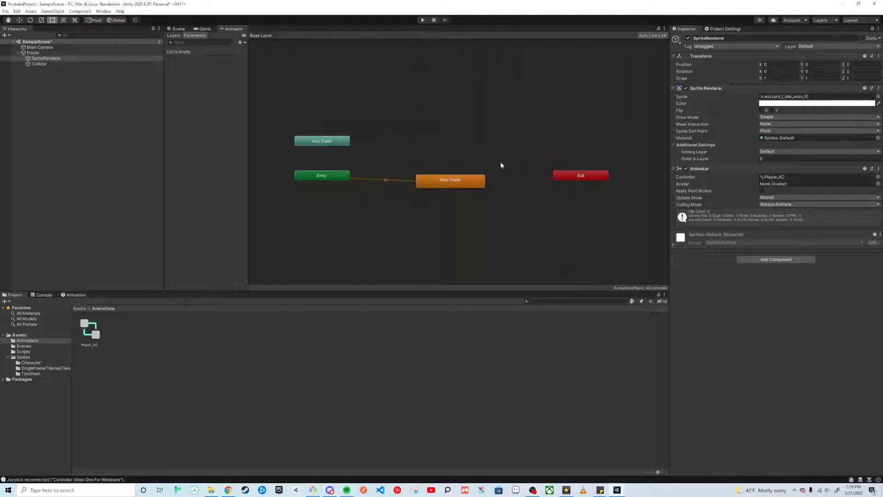
pyautogui.click(705, 38)
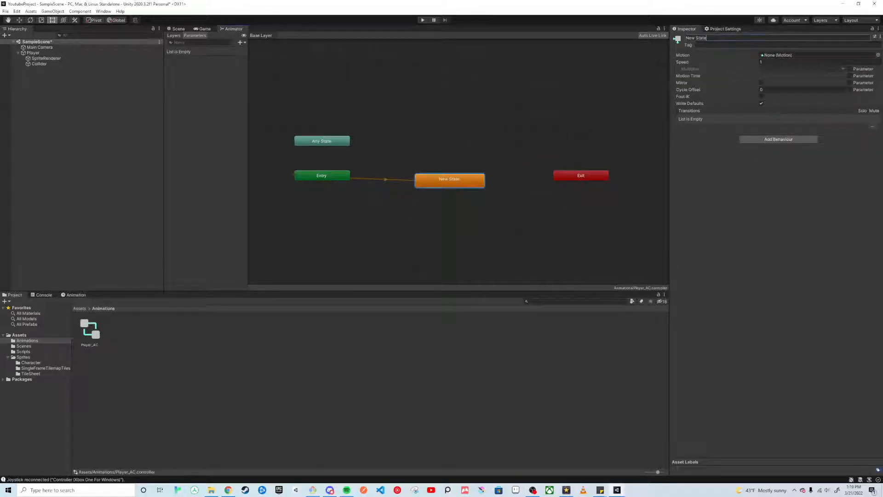
pyautogui.press('BackSpace')
pyautogui.write('Idle')
pyautogui.press('Return')
# Step: Create a second empty state near the Exit node and name it Running
pyautogui.click(495, 183)
pyautogui.rightClick(505, 190)
pyautogui.moveTo(574, 197)
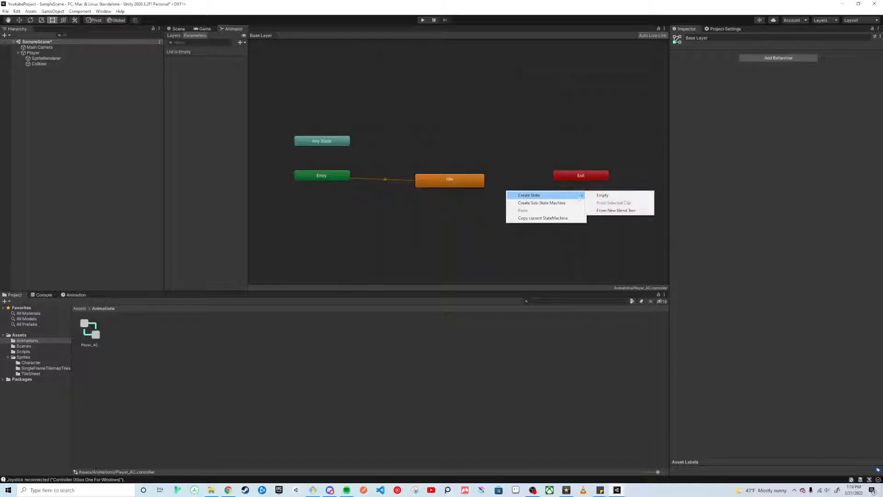
pyautogui.click(602, 195)
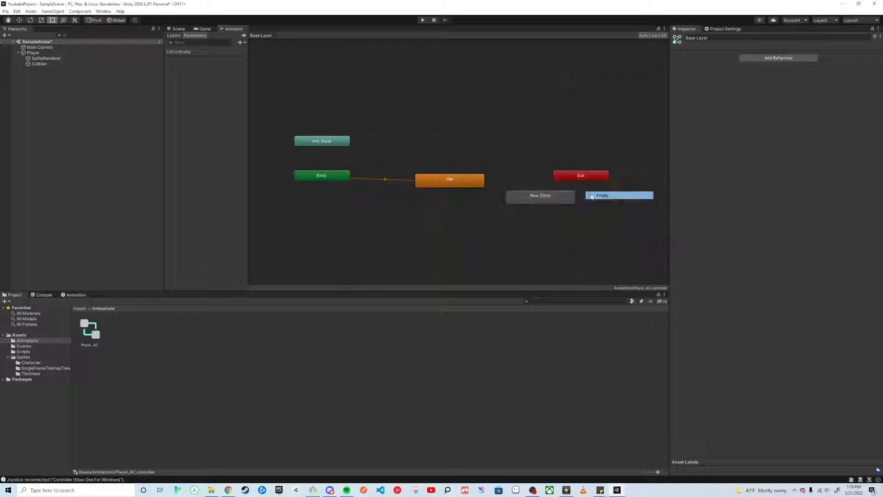
pyautogui.click(567, 202)
pyautogui.click(696, 38)
pyautogui.write('Running')
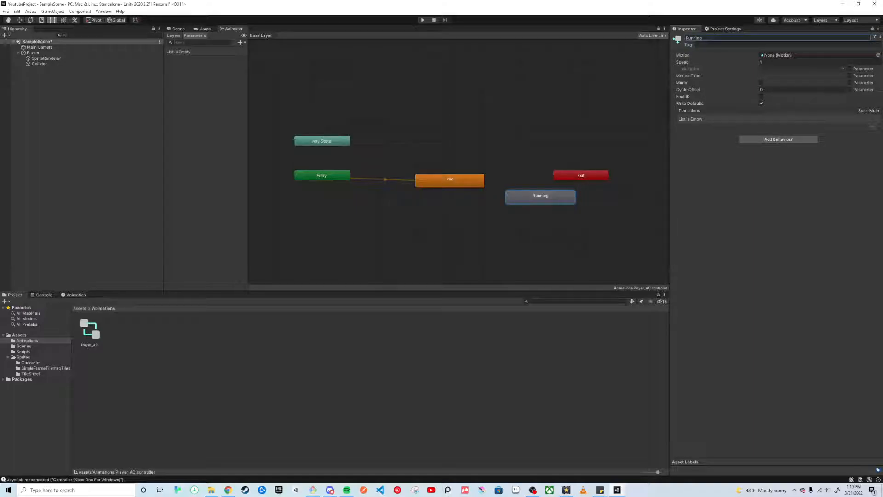
# Step: Add a Bool parameter named isMoving to the Player_AC controller
pyautogui.click(239, 42)
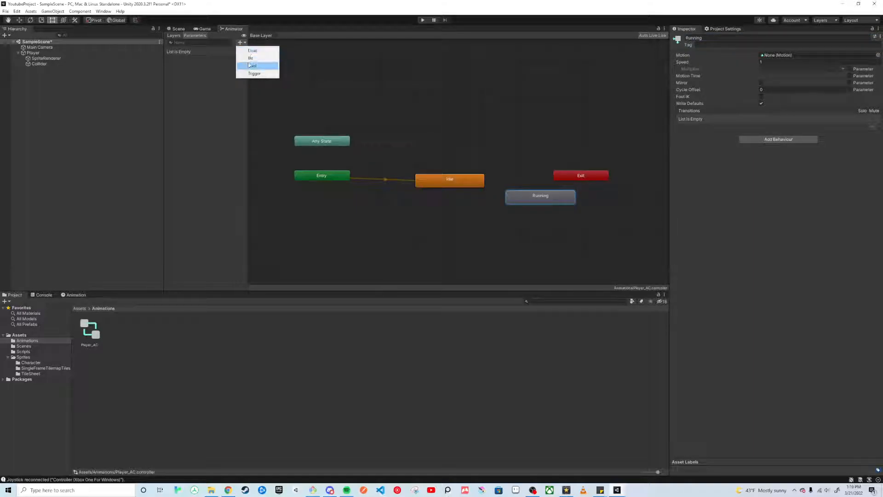
pyautogui.click(249, 66)
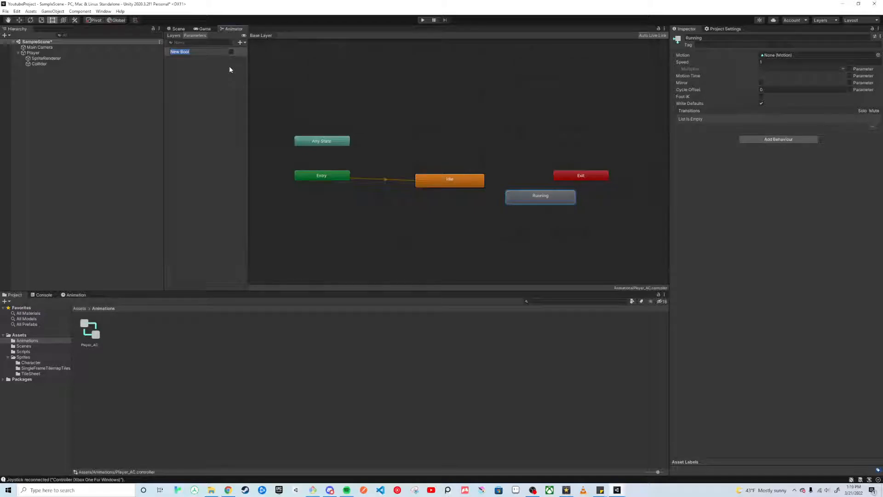
pyautogui.write('isMoving')
pyautogui.press('Return')
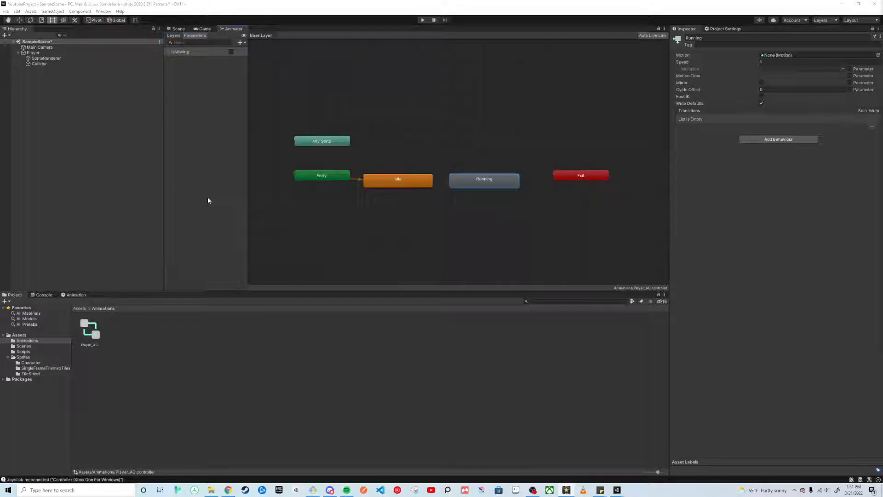
# Step: Create an animation clip named Idle in the Animations folder
pyautogui.rightClick(197, 340)
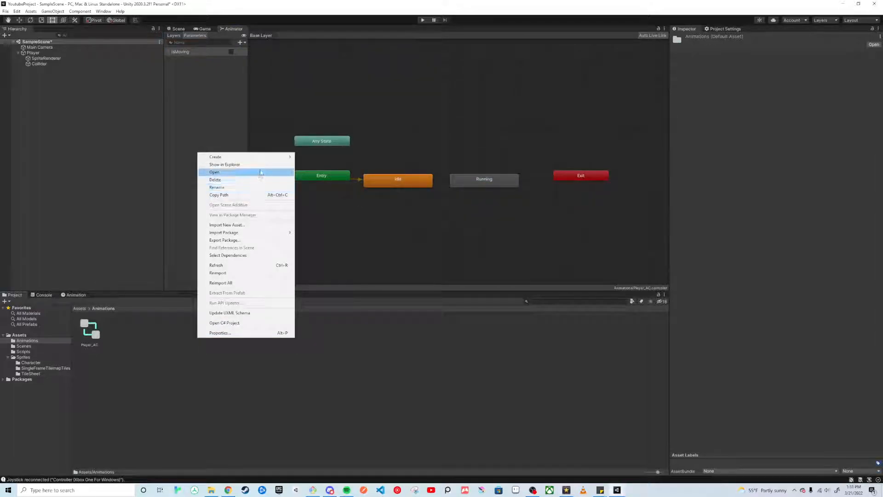
pyautogui.moveTo(264, 158)
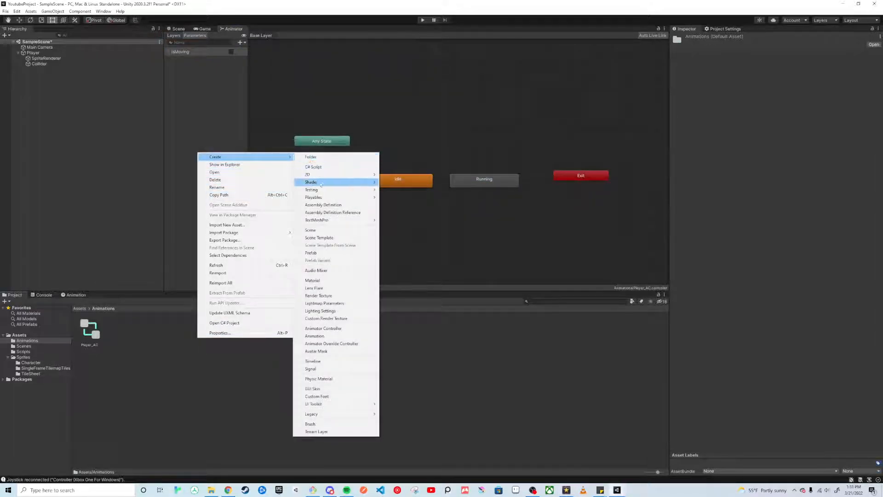
pyautogui.click(338, 336)
pyautogui.press('BackSpace')
pyautogui.write('Idle')
pyautogui.press('Return')
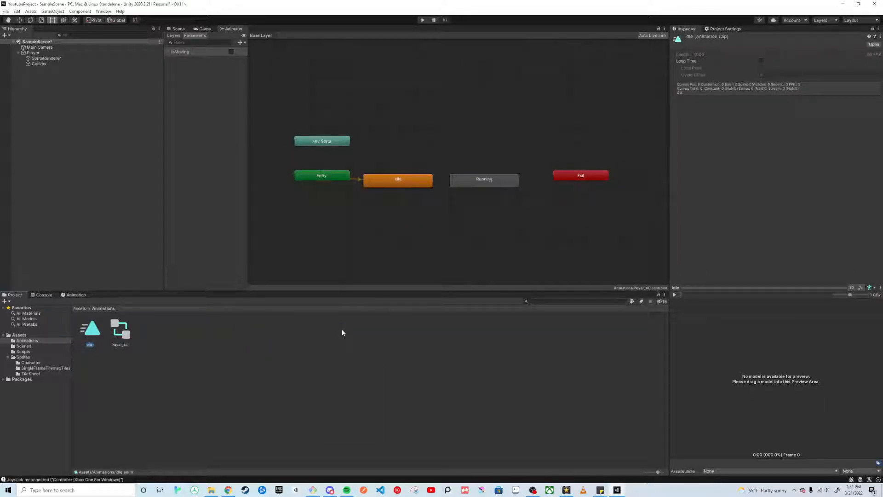
# Step: Enable Loop Time on the Idle clip and set its sample rate to 12
pyautogui.click(761, 61)
pyautogui.doubleClick(95, 331)
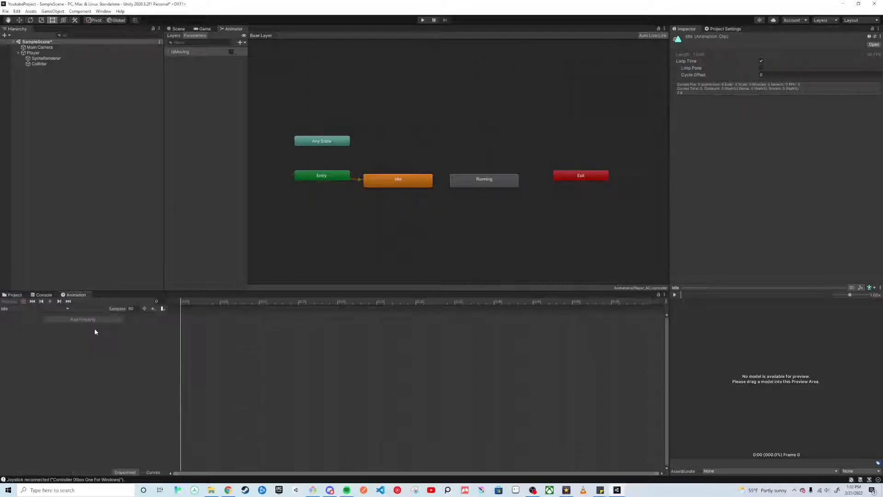
pyautogui.click(133, 309)
pyautogui.write('12')
pyautogui.press('Return')
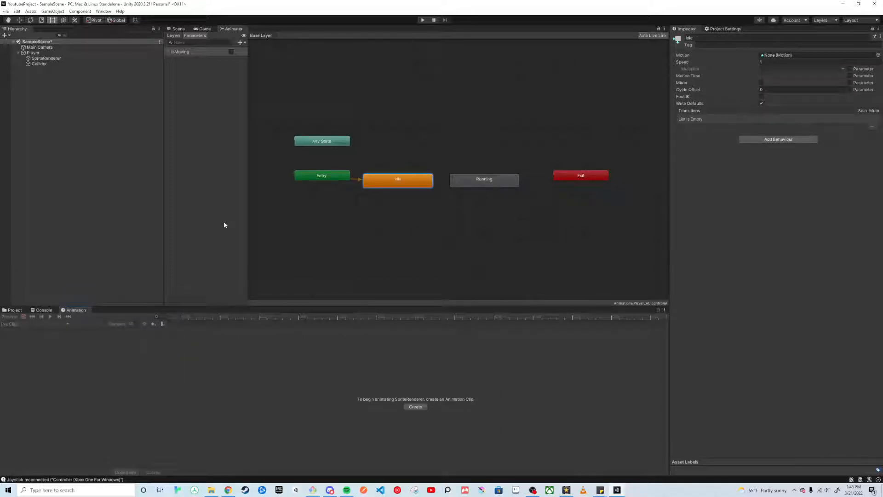
# Step: Assign the Idle clip as the Idle state's Motion and dock the Animation window beneath the Animator graph
pyautogui.click(15, 309)
pyautogui.moveTo(97, 353); pyautogui.dragTo(796, 55)
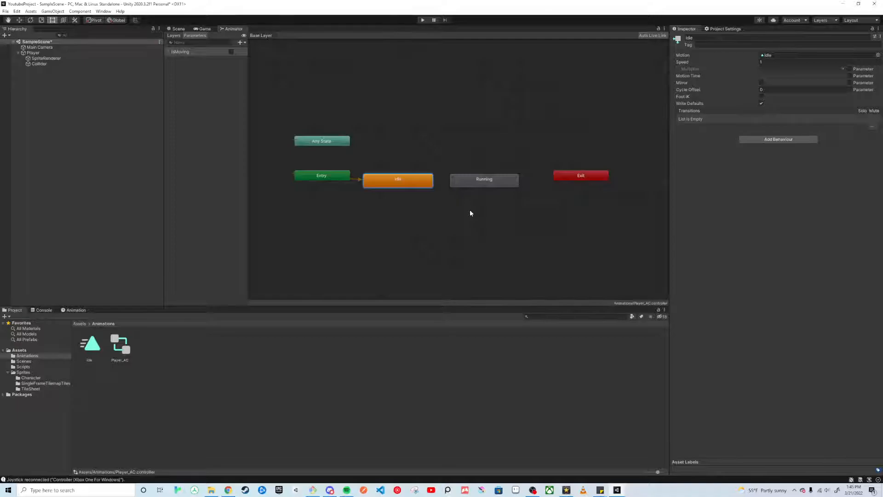
pyautogui.moveTo(79, 311); pyautogui.dragTo(252, 264)
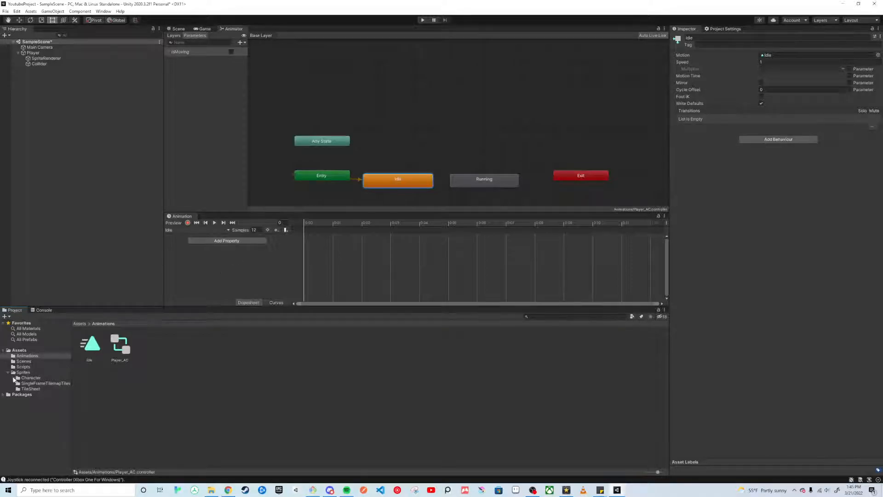
# Step: With the SpriteRenderer object selected, add the four wizard idle sprites from the Character folder as keyframes of the Idle clip
pyautogui.click(31, 377)
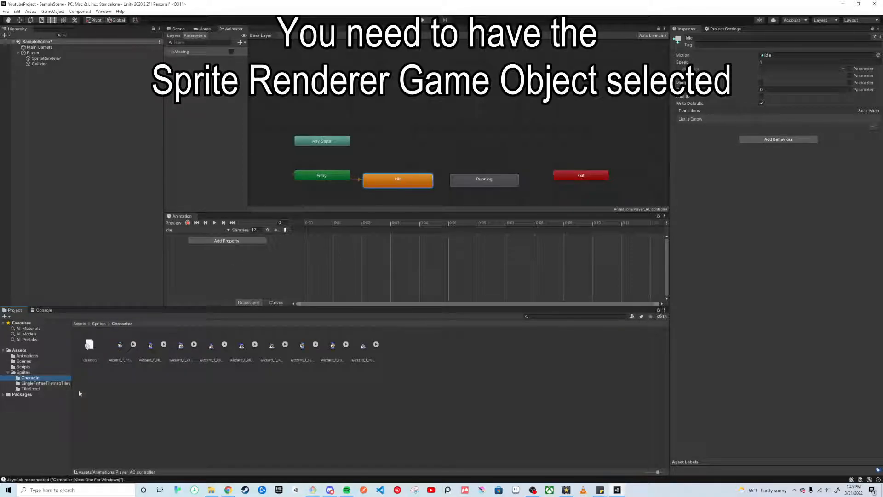
pyautogui.click(81, 59)
pyautogui.click(151, 346)
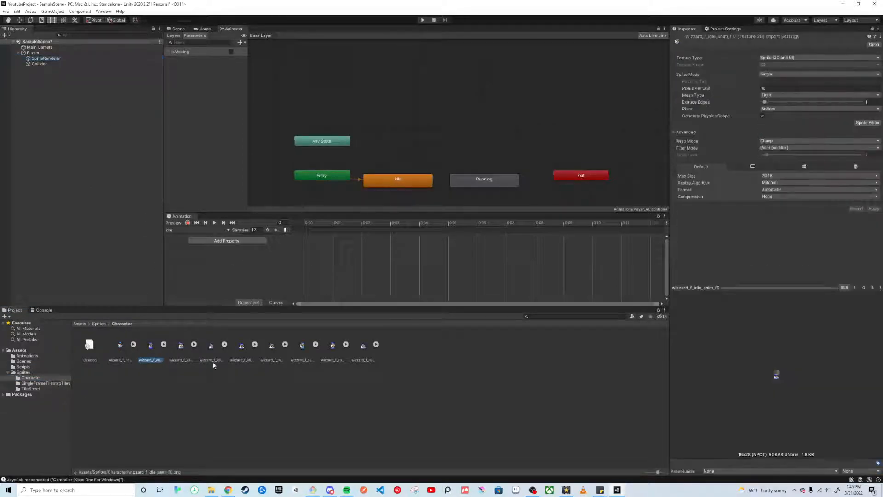
pyautogui.keyDown('shift'); pyautogui.click(240, 348); pyautogui.keyUp('shift')
pyautogui.moveTo(205, 327); pyautogui.dragTo(316, 249)
pyautogui.moveTo(316, 248); pyautogui.dragTo(315, 246)
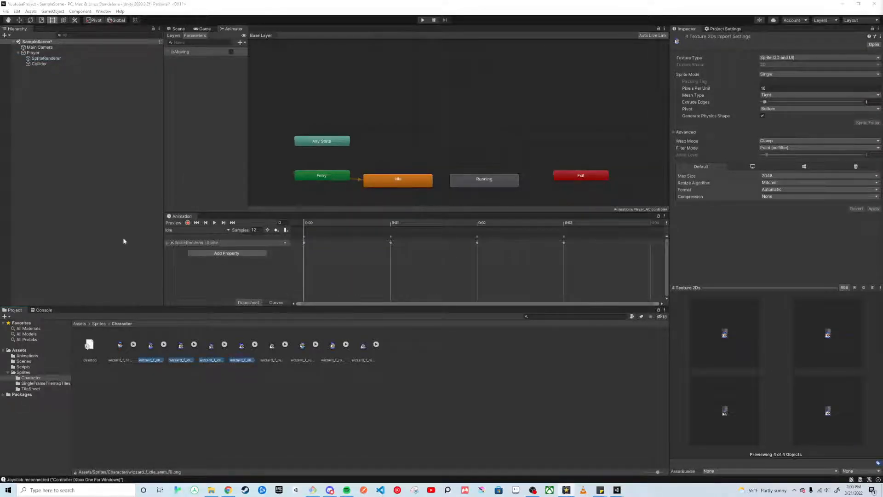
# Step: Duplicate the Idle clip under the name Running and assign it as the Running state's Motion
pyautogui.click(27, 356)
pyautogui.click(90, 345)
pyautogui.hotkey('ctrl', 'd')
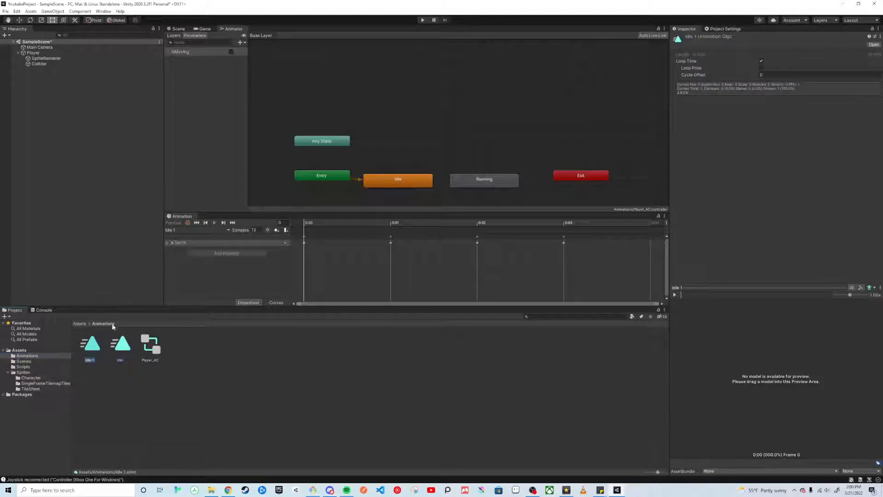
pyautogui.write('Running')
pyautogui.press('Return')
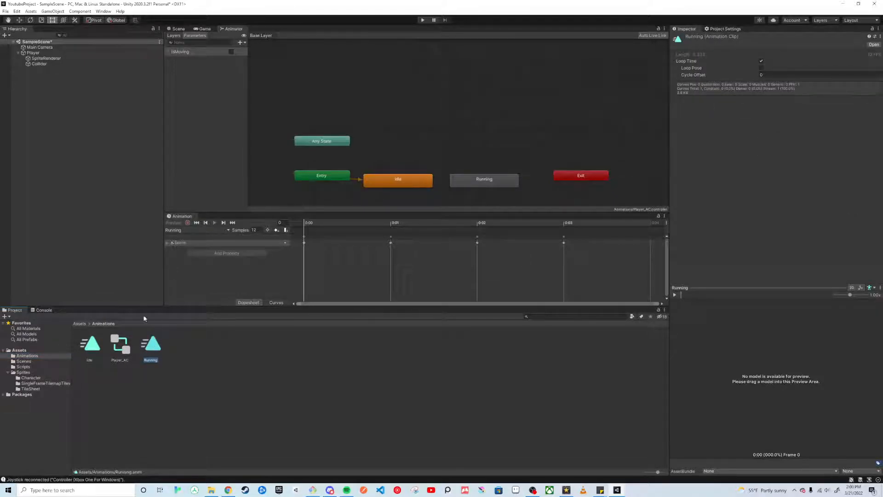
pyautogui.click(483, 181)
pyautogui.moveTo(151, 345); pyautogui.dragTo(764, 55)
# Step: Show the SpriteRenderer object's Running clip in the Animation window and delete all its copied sprite keyframes
pyautogui.click(90, 58)
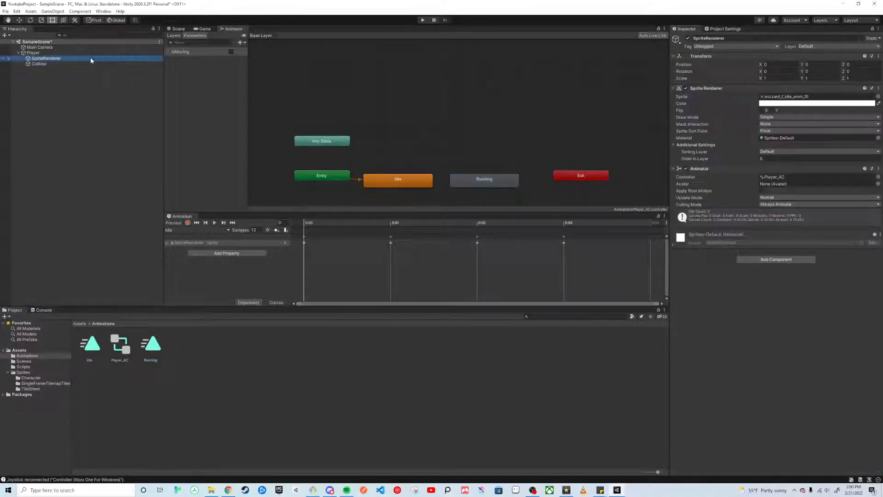
pyautogui.click(184, 231)
pyautogui.click(186, 244)
pyautogui.scroll(-2, 355, 256)
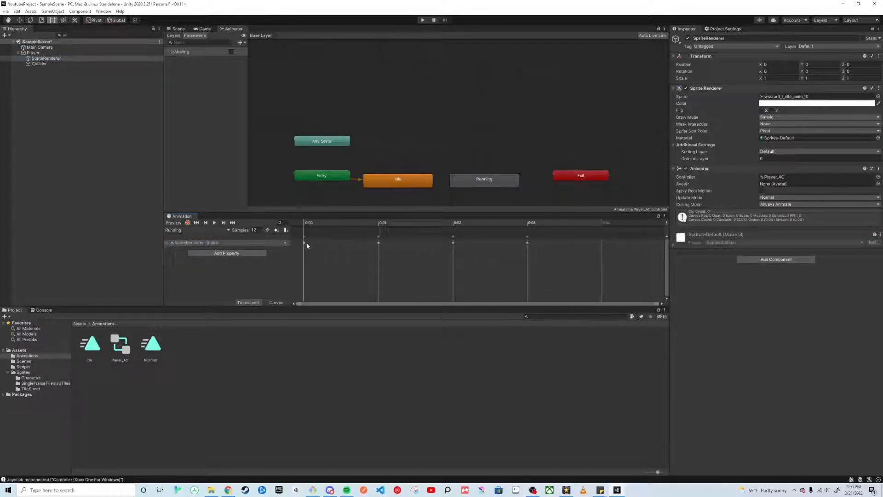
pyautogui.hotkey('ctrl', 'a')
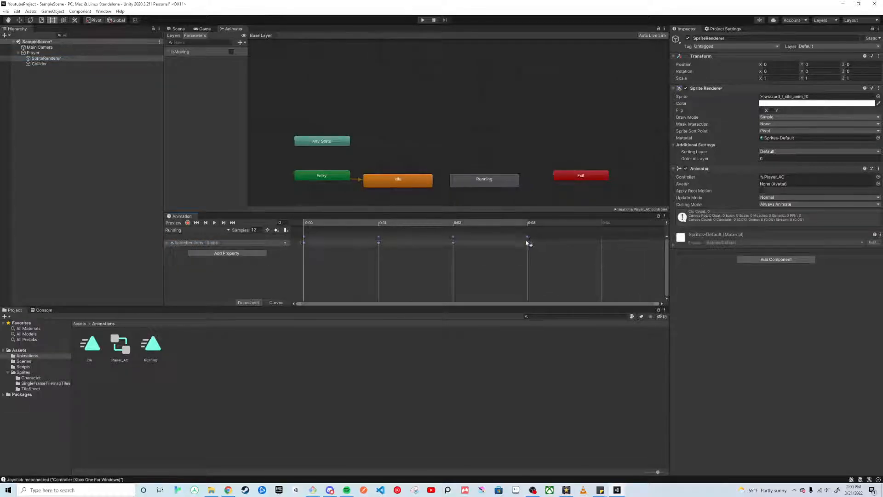
pyautogui.press('Delete')
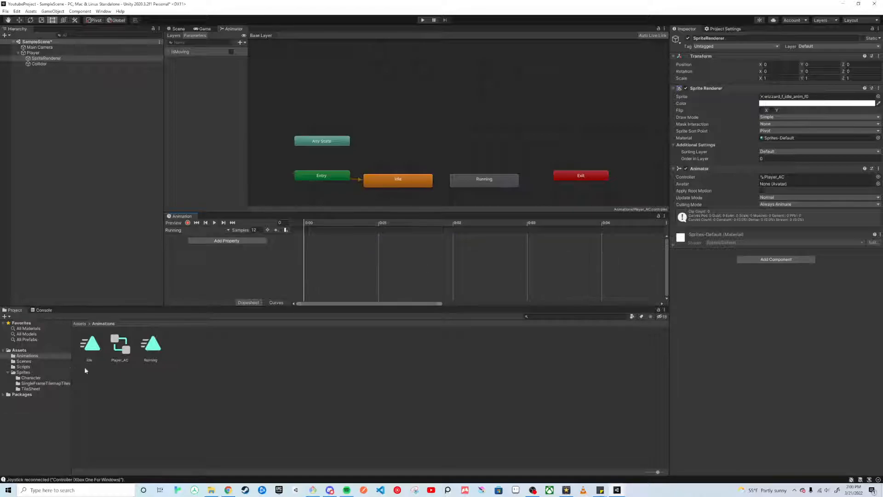
# Step: Add the four wizard run sprites from the Character folder as keyframes of the Running clip
pyautogui.click(31, 378)
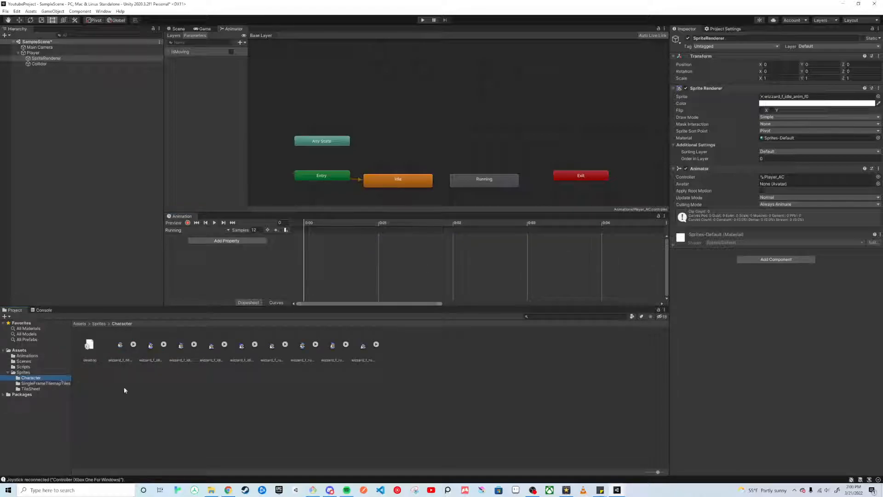
pyautogui.click(271, 349)
pyautogui.keyDown('shift'); pyautogui.click(363, 349); pyautogui.keyUp('shift')
pyautogui.moveTo(273, 346); pyautogui.dragTo(322, 243)
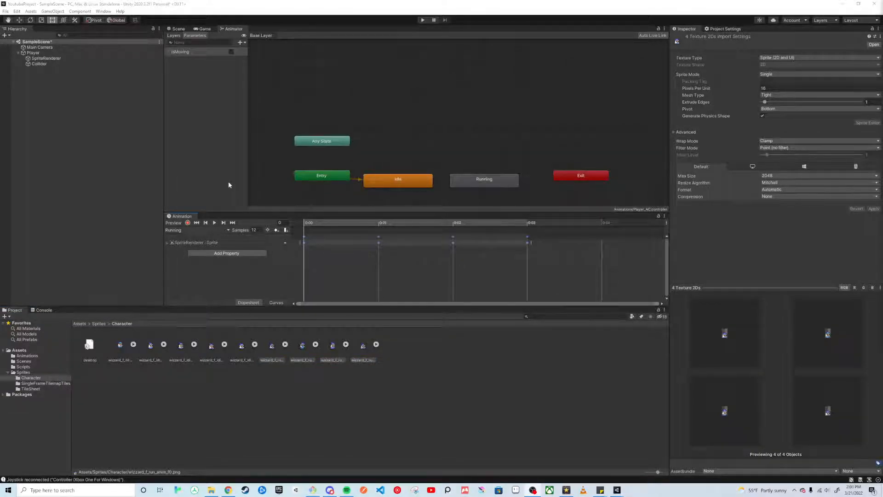
# Step: Make a transition from Idle to Running and move the Running state slightly farther from Idle
pyautogui.rightClick(395, 183)
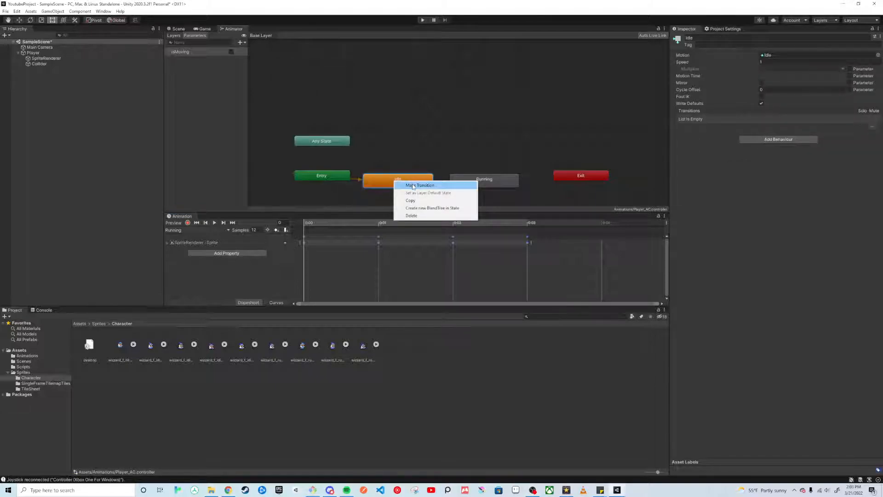
pyautogui.click(413, 186)
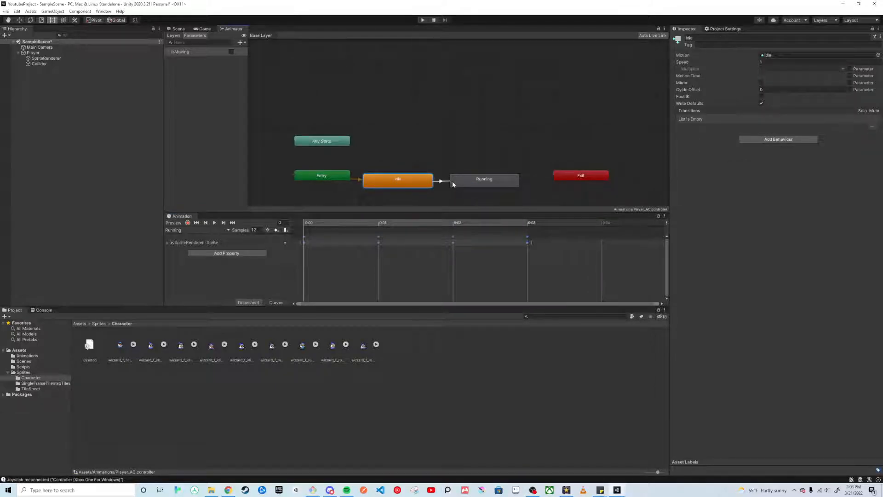
pyautogui.moveTo(468, 182); pyautogui.dragTo(482, 184)
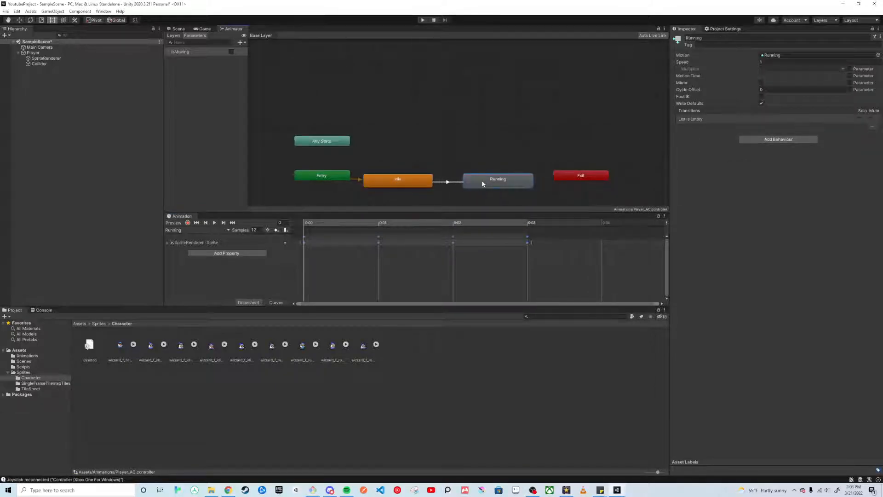
# Step: On the Idle to Running transition, disable Has Exit Time and Fixed Duration, clear Transition Duration, and add the condition isMoving true
pyautogui.click(448, 182)
pyautogui.click(756, 103)
pyautogui.click(673, 111)
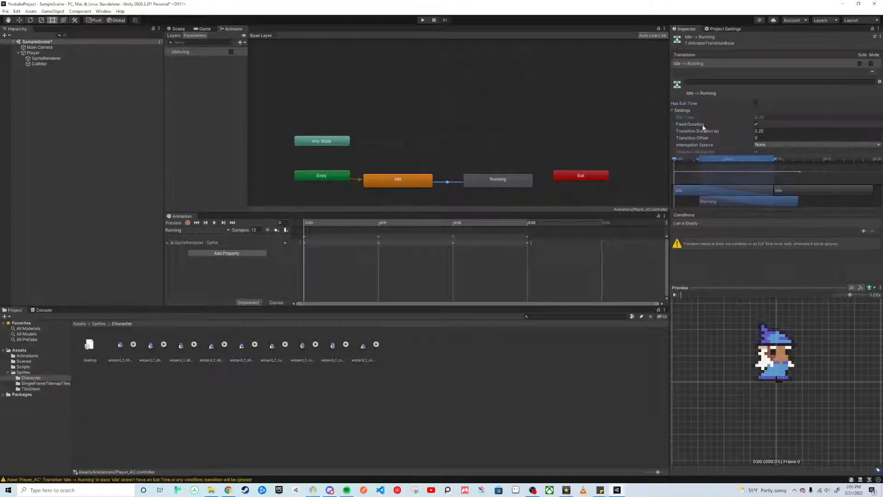
pyautogui.click(756, 125)
pyautogui.click(778, 131)
pyautogui.press('BackSpace')
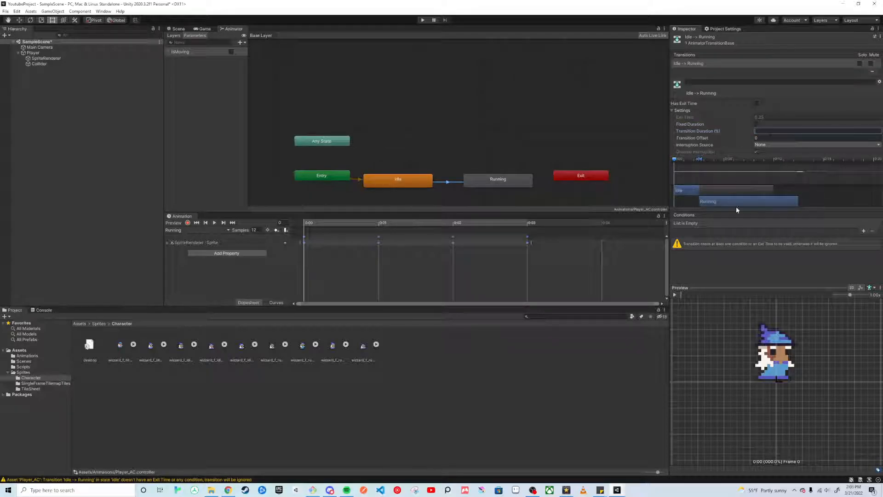
pyautogui.click(864, 231)
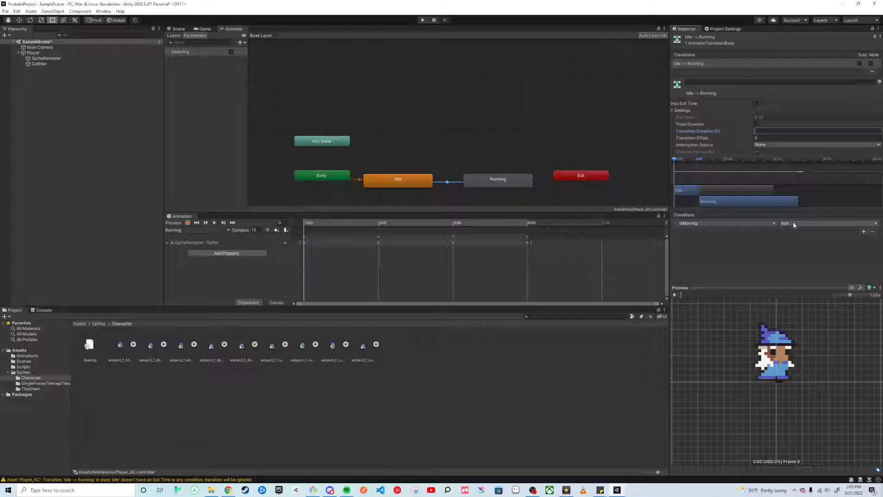
# Step: Make a return transition from the Running state to the Idle state
pyautogui.click(496, 181)
pyautogui.rightClick(495, 181)
pyautogui.click(515, 184)
pyautogui.click(428, 181)
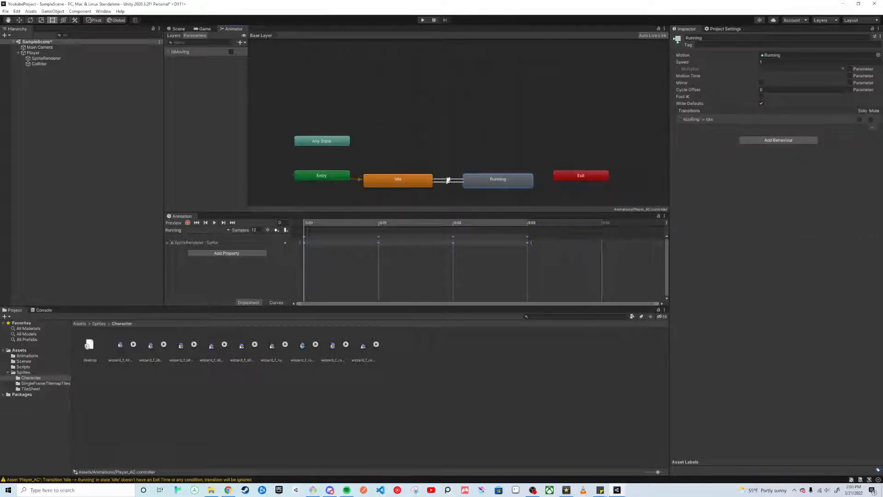
# Step: On the Running to Idle transition, disable Has Exit Time and Fixed Duration, set Transition Duration to 0, and add the condition isMoving false
pyautogui.click(448, 179)
pyautogui.click(756, 104)
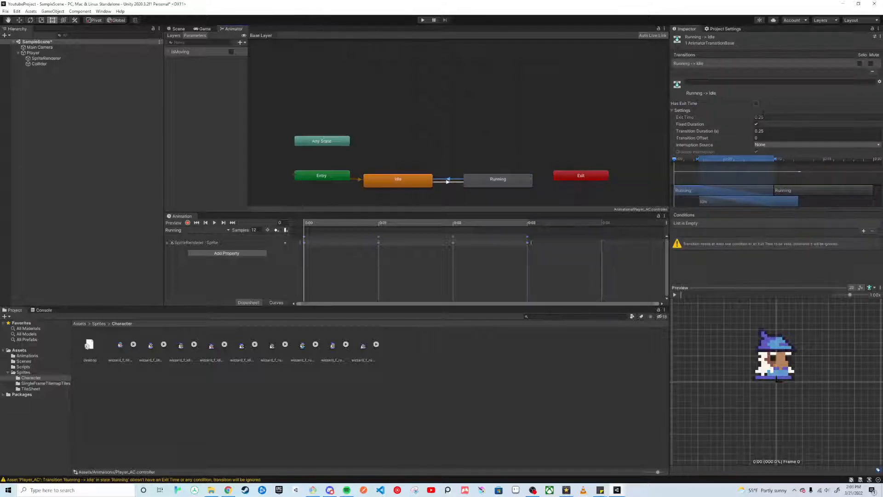
pyautogui.click(760, 131)
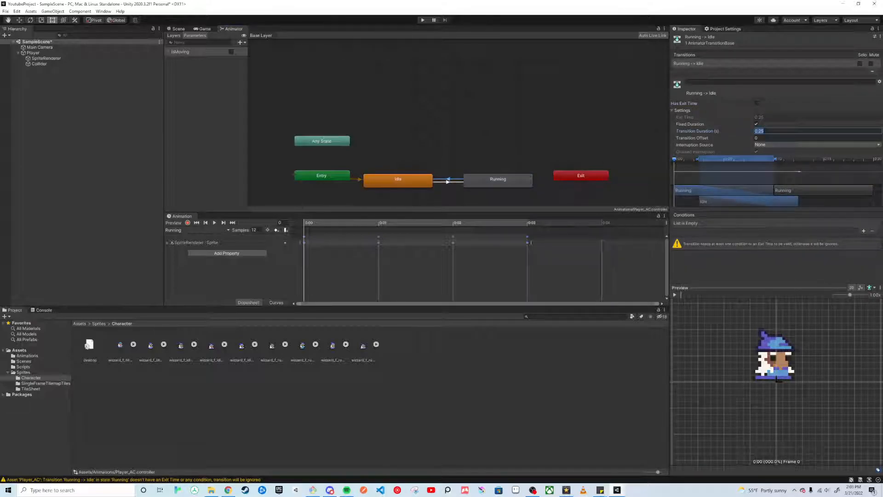
pyautogui.write('0')
pyautogui.click(756, 124)
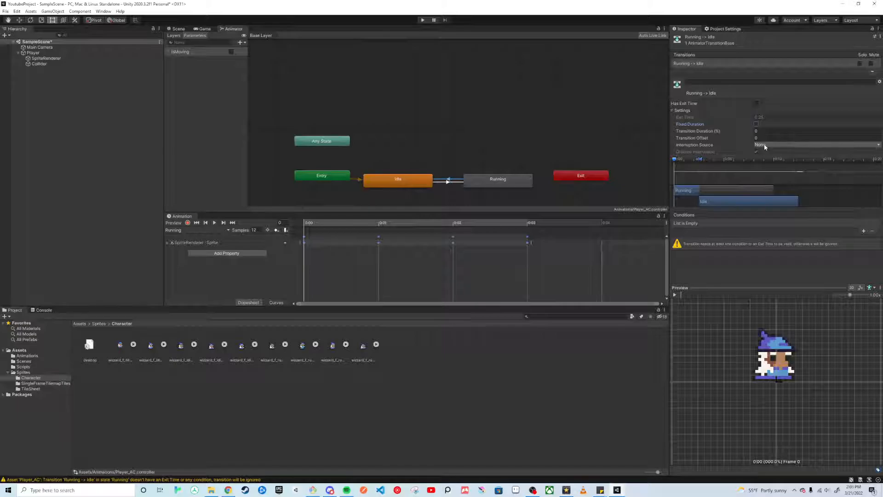
pyautogui.click(864, 231)
pyautogui.click(835, 224)
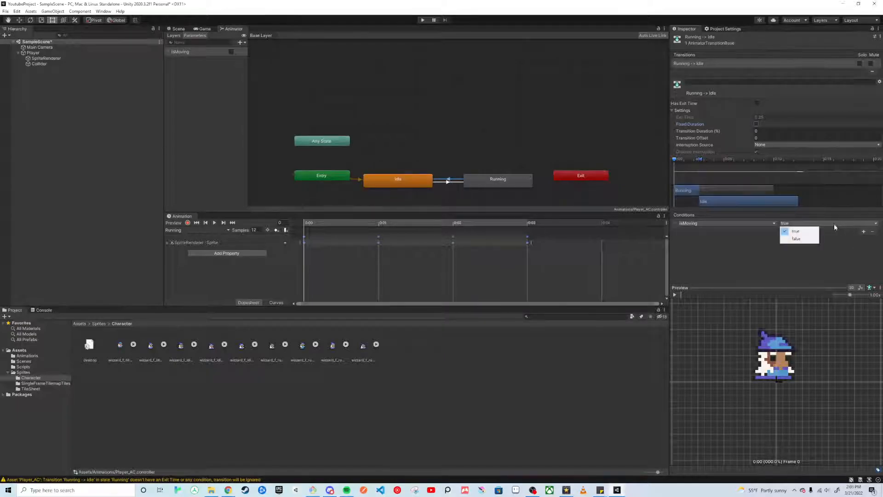
pyautogui.click(796, 239)
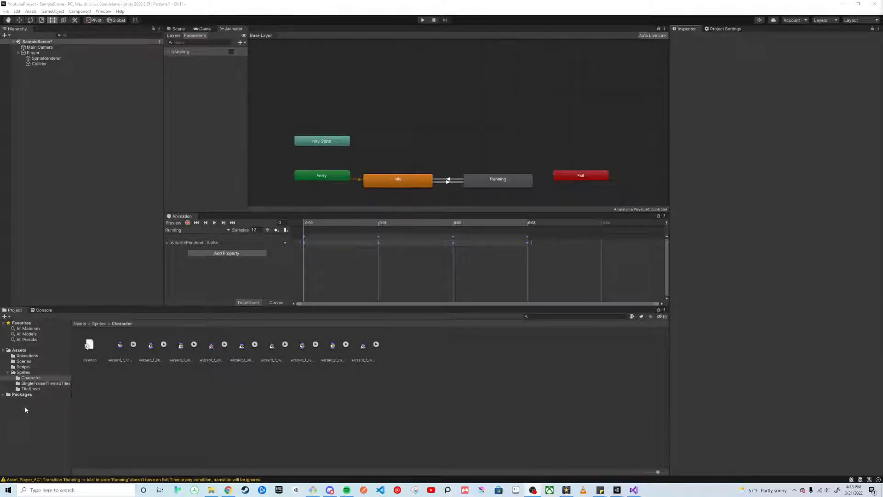
# Step: Open the Player script in Visual Studio and add the attribute [RequireComponent(typeof(Rigidbody2D))] above the Player class
pyautogui.click(23, 367)
pyautogui.doubleClick(90, 345)
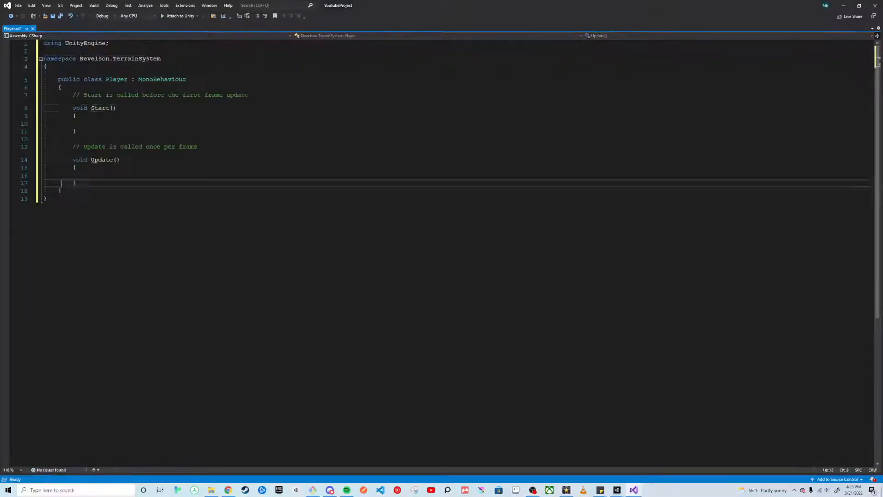
pyautogui.click(47, 67)
pyautogui.press('Return')
pyautogui.write('[RequireComponent(typeof(Rigidbody2D))]')
# Step: Declare the fields public float defaultMoveSpeed = 6f and private moveVelocity, rigidBody, animator, spriteRenderer and isSpriteFlipped = false, replacing the comment above Start
pyautogui.click(61, 94)
pyautogui.press('Return')
pyautogui.write('public float defaultMoveSpeed = 6f;')
pyautogui.press('Return')
pyautogui.write('private Vector2 moveVelocity;')
pyautogui.press('Return')
pyautogui.write('private Rigidbody2D rigidBody;')
pyautogui.press('Return')
pyautogui.write('private Animator animator;')
pyautogui.press('Return')
pyautogui.write('private SpriteRenderer spriteRenderer;')
pyautogui.press('Return')
pyautogui.write('private bool isSpriteFlipped = false;')
pyautogui.press('Return')
pyautogui.press('BackSpace')
# Step: Add an empty private void FixedUpdate() method below Update
pyautogui.click(76, 245)
pyautogui.press('Return')
pyautogui.press('Return')
pyautogui.write('private void FixedUpdate()')
# Step: Delete the comment above Update and mark both the Update and Start methods as private
pyautogui.tripleClick(135, 209)
pyautogui.press('BackSpace')
pyautogui.write('private')
pyautogui.click(73, 170)
pyautogui.write('private')
# Step: In Start, assign rigidBody, spriteRenderer and animator using GetComponent for Rigidbody2D, SpriteRenderer and Animator
pyautogui.click(87, 178)
pyautogui.write('rigidBody = GetComponent<Rigidbody2D>();')
pyautogui.press('Return')
pyautogui.write('spriteRenderer = GetComponent<SpriteRenderer>();')
pyautogui.press('Return')
pyautogui.write('animator = GetComponent<Animator>();')
# Step: In Update, read the raw Horizontal and Vertical axes into Vector2 inputRaw and call SetMovementVelocity(inputRaw), SetSpriteRendererDirection(inputRaw.x) and SetAnimationState(inputRaw)
pyautogui.click(88, 237)
pyautogui.write('Vector2 inputRaw = new Vector2(Input.GetAxisRaw("Horizontal"), Input.GetAxisRaw("Vertical"));')
pyautogui.press('Return')
pyautogui.write('SetMovementVelocity(inputRaw);')
pyautogui.press('Return')
pyautogui.write('SetSpriteRendererDirection(inputRaw.x);')
pyautogui.press('Return')
pyautogui.write('SetAnimationState(inputRaw);')
# Step: Add an empty method private void SetMovementVelocity(Vector2 inputRaw) below FixedUpdate
pyautogui.click(76, 312)
pyautogui.press('Return')
pyautogui.press('Return')
pyautogui.write('private void SetMovementVelocity(Vector2 inputRaw)')
pyautogui.press('Return')
pyautogui.write('{')
pyautogui.press('Return')
pyautogui.press('Down')
# Step: Add an empty method private void SetSpriteRendererDirection(float inputRawX) below SetMovementVelocity
pyautogui.press('Return')
pyautogui.press('Return')
pyautogui.write('private void SetSpriteRendererDirection(float inputRawX')
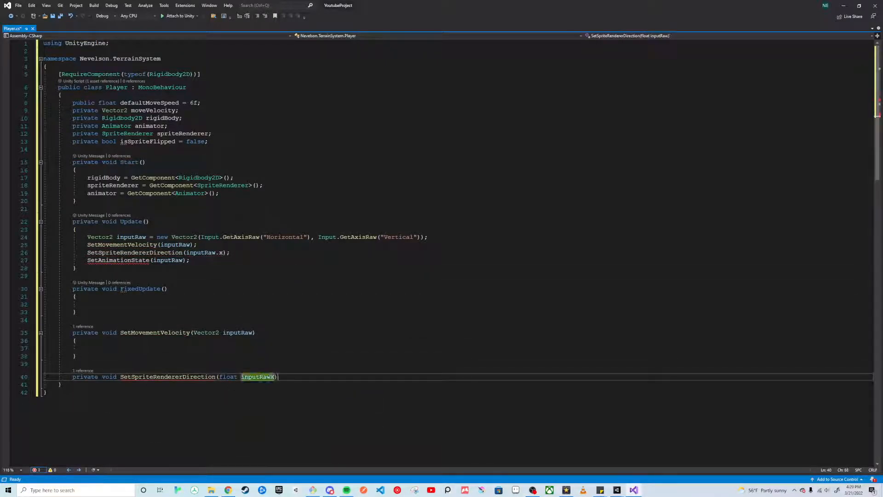
pyautogui.press('Return')
pyautogui.write('{')
pyautogui.press('Return')
pyautogui.press('Down')
# Step: Add an empty method private void SetAnimationState(Vector2 inputRaw) below SetSpriteRendererDirection
pyautogui.press('Return')
pyautogui.press('Return')
pyautogui.write('private void SetAnimationState(Vector2 inputRaw)')
pyautogui.press('Return')
pyautogui.write('{')
pyautogui.press('Return')
# Step: In SetMovementVelocity, assign moveVelocity = inputRaw * defaultMoveSpeed, keeping the parameter named inputRaw
pyautogui.press('Up')
pyautogui.press('Up')
pyautogui.press('Up')
pyautogui.press('Up')
pyautogui.press('Up')
pyautogui.press('Up')
pyautogui.press('Up')
pyautogui.press('Up')
pyautogui.press('Up')
pyautogui.press('Up')
pyautogui.write('moveVelocity = moveInput')
pyautogui.press('BackSpace')
pyautogui.press('BackSpace')
pyautogui.press('BackSpace')
pyautogui.press('BackSpace')
pyautogui.press('BackSpace')
pyautogui.press('BackSpace')
pyautogui.press('BackSpace')
pyautogui.press('BackSpace')
pyautogui.press('BackSpace')
pyautogui.write('input')
pyautogui.press('Up')
pyautogui.press('Up')
pyautogui.press('End')
pyautogui.press('Left')
pyautogui.press('BackSpace')
pyautogui.press('BackSpace')
pyautogui.press('BackSpace')
pyautogui.press('BackSpace')
pyautogui.press('BackSpace')
pyautogui.press('BackSpace')
pyautogui.press('BackSpace')
pyautogui.press('BackSpace')
pyautogui.write('inputRaw')
pyautogui.press('Down')
pyautogui.press('Down')
pyautogui.press('End')
pyautogui.write('Raw * defaultMoveSpeed;')
# Step: In SetSpriteRendererDirection, add switch(inputRawX) with a case 0 that sets spriteRenderer.flipX = isSpriteFlipped and breaks
pyautogui.press('Down')
pyautogui.press('Down')
pyautogui.press('Down')
pyautogui.press('Down')
pyautogui.press('Down')
pyautogui.write('switch(inputRawX)')
pyautogui.press('Return')
pyautogui.write('{')
pyautogui.press('Return')
pyautogui.write('case 0:')
pyautogui.press('Return')
pyautogui.write('spriteRenderer.flipX = isSpriteFlipped; break;')
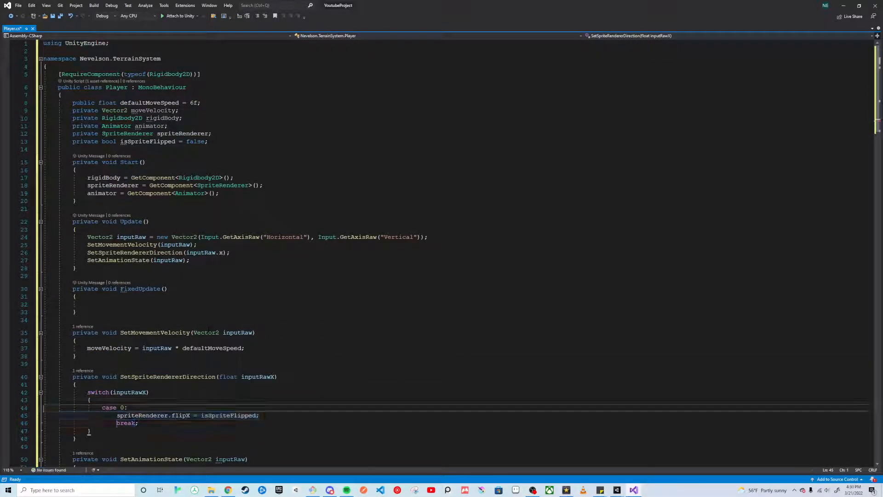
# Step: Duplicate the case 0 block as case -1 and case 1, setting isSpriteFlipped to true and false respectively before the flipX assignment
pyautogui.hotkey('ctrl', 'c')
pyautogui.press('Right')
pyautogui.press('Return')
pyautogui.hotkey('ctrl', 'v')
pyautogui.press('Return')
pyautogui.hotkey('ctrl', 'v')
pyautogui.write('-1: isSpriteFlipped = true;')
pyautogui.scroll(-3, 209, 330)
pyautogui.press('Down')
pyautogui.press('Down')
pyautogui.press('Down')
pyautogui.press('End')
pyautogui.press('Return')
pyautogui.write('isSpriteFlipped = false;')
# Step: In SetAnimationState, call animator.SetBool("isMoving", inputRaw != Vector2.zero)
pyautogui.scroll(-4, 162, 369)
pyautogui.click(162, 370)
pyautogui.write('animator.')
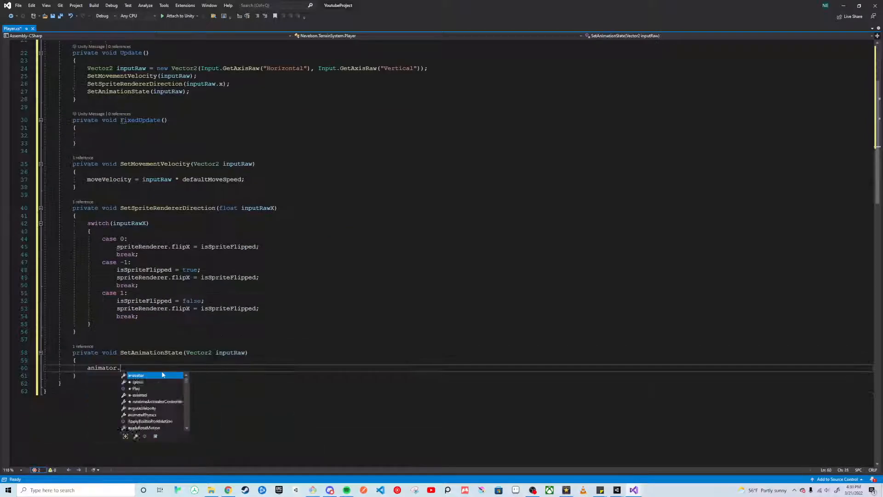
pyautogui.write('SetBool("isMoving", inputRaw != Vector2.zero);')
# Step: In FixedUpdate, call rigidBody.MovePosition(new Vector2(transform.position.x, transform.position.y) + moveVelocity * Time.fixedDeltaTime)
pyautogui.scroll(2, 162, 374)
pyautogui.click(87, 182)
pyautogui.write('rigidBody.')
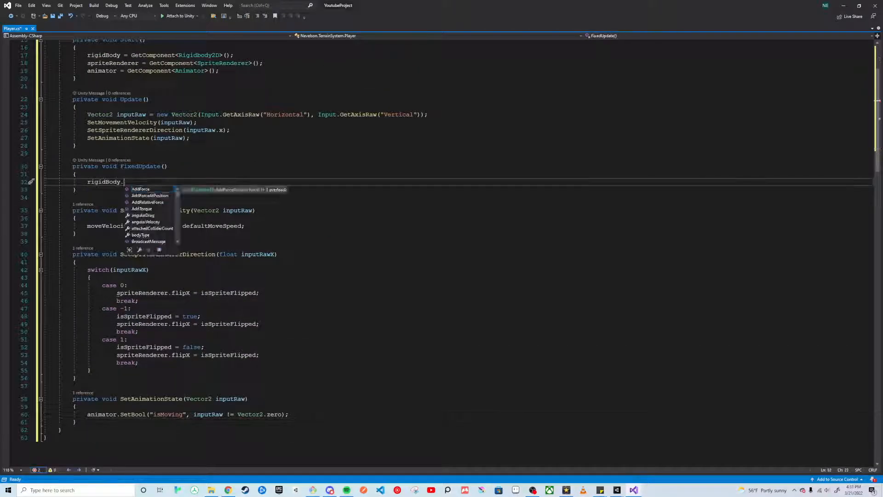
pyautogui.write('MovePosition(new Vector2(transform.position.x, transform.position.y) + moveVelocity + Time.fixedDeltaTime);')
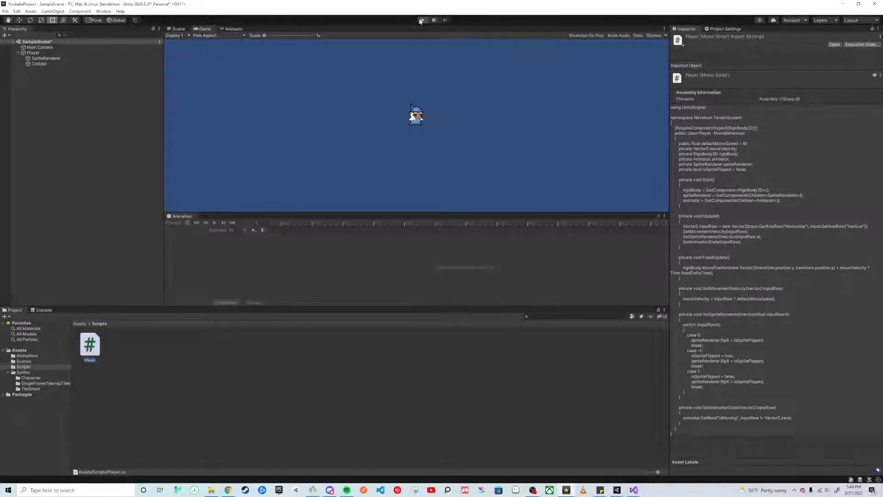
# Step: Switch to Unity, run the game and move the character in all four directions to test its movement, flipping and animation
pyautogui.click(423, 20)
pyautogui.press('d')
pyautogui.press('w')
pyautogui.press('a')
pyautogui.press('s')
pyautogui.press('d')
pyautogui.press('w')
pyautogui.press('a')
pyautogui.press('s')
pyautogui.press('s')
pyautogui.press('d')
pyautogui.press('a')
pyautogui.press('d')
pyautogui.press('a')
pyautogui.press('a')
pyautogui.press('a')
pyautogui.press('a')
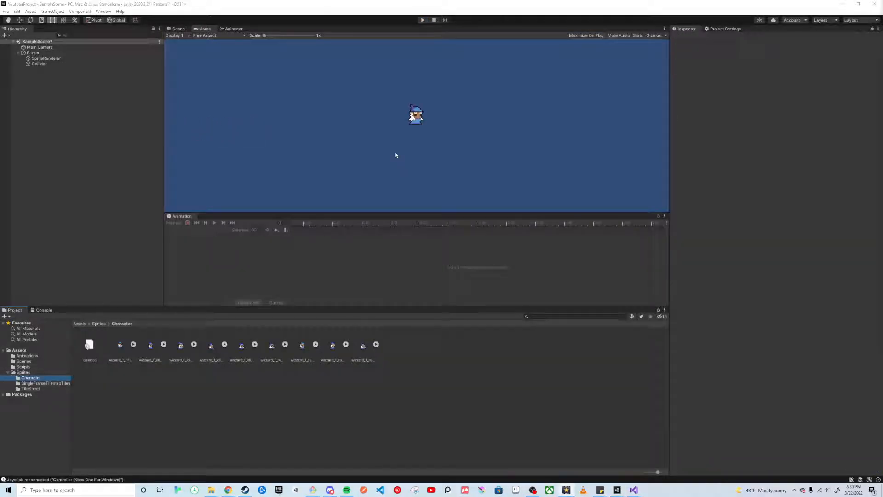
# Step: Dock the Animation window alongside the Project and Console windows
pyautogui.moveTo(184, 216); pyautogui.dragTo(97, 309)
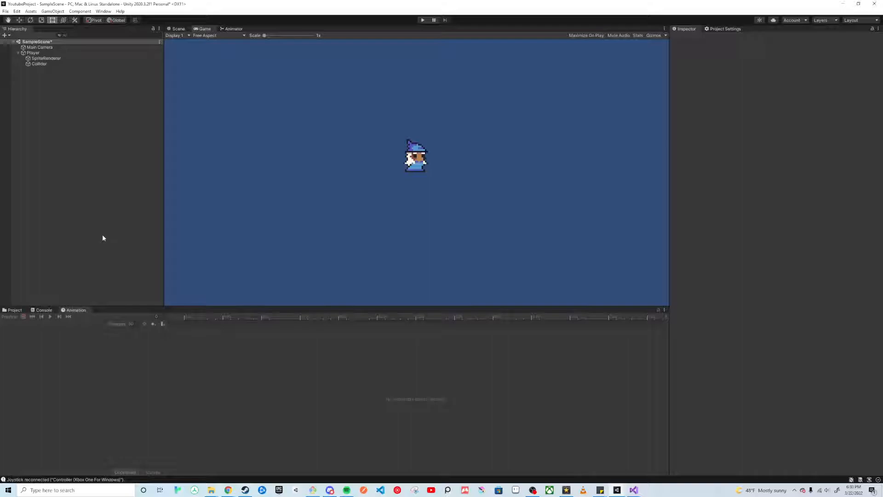
# Step: Create a rectangular Tilemap with its parent Grid in the scene, keeping the default names
pyautogui.rightClick(44, 135)
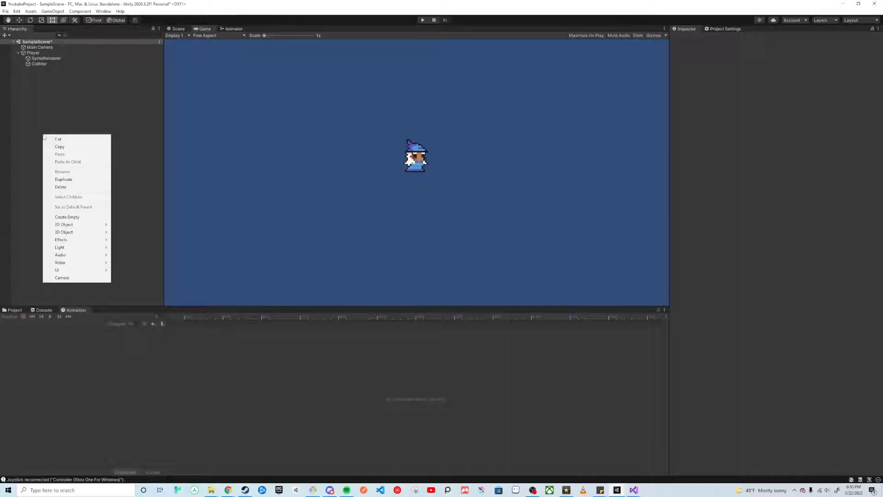
pyautogui.moveTo(69, 224)
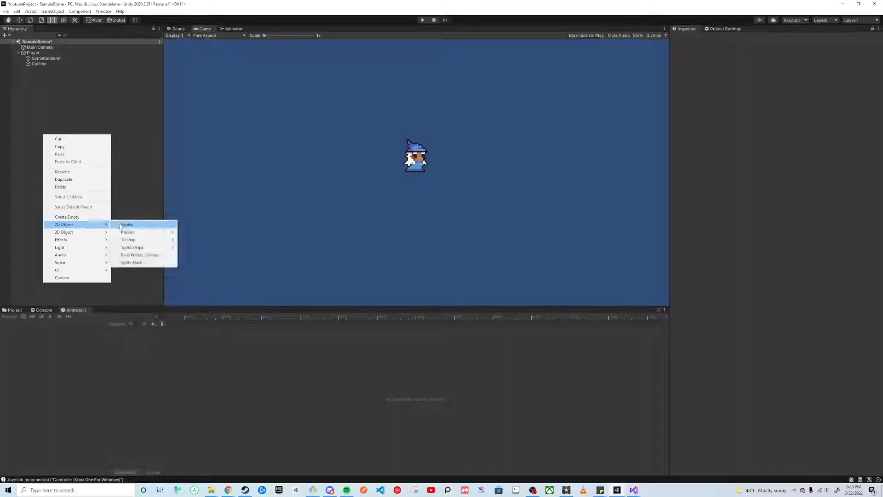
pyautogui.moveTo(129, 241)
pyautogui.click(191, 240)
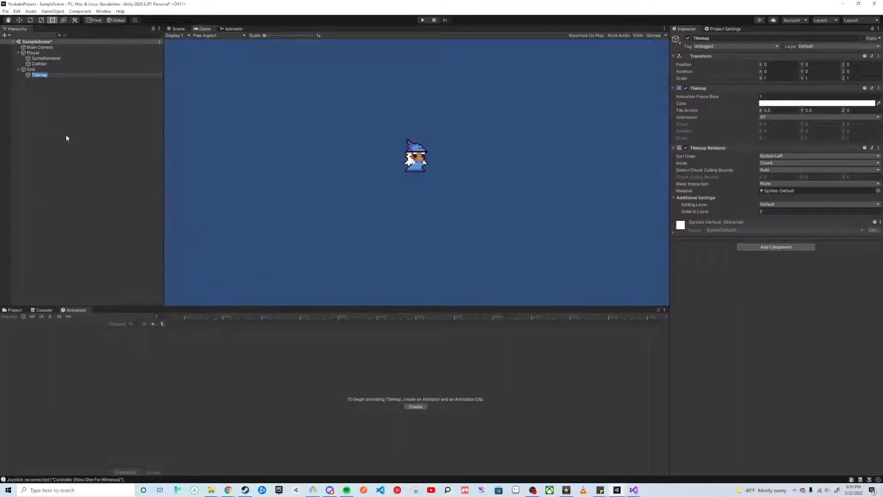
pyautogui.click(48, 90)
# Step: Examine the component settings of the Grid object and its child Tilemap
pyautogui.click(42, 70)
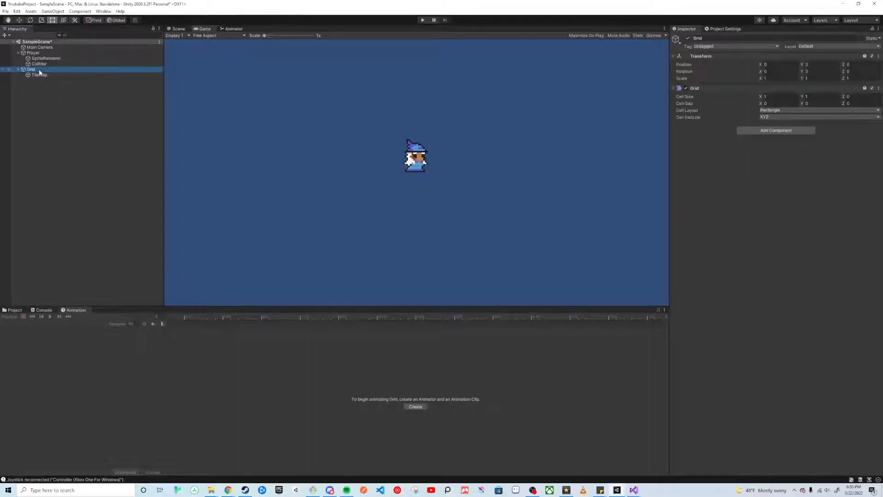
pyautogui.click(39, 75)
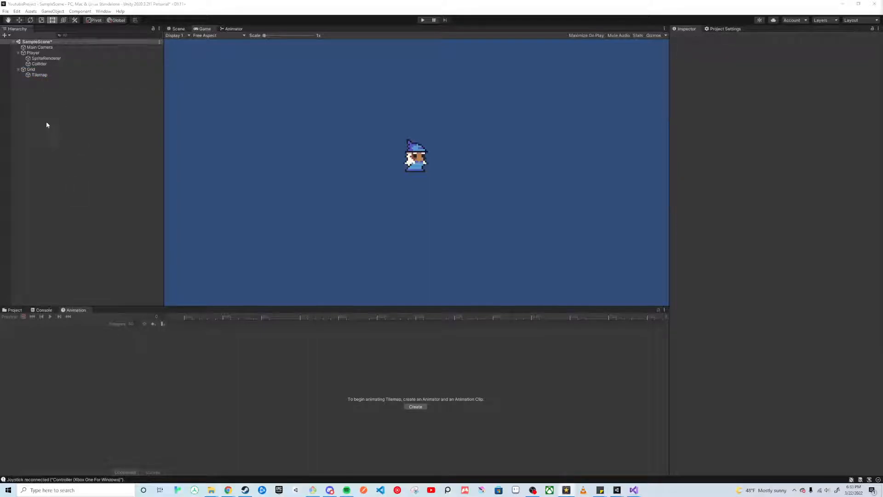
pyautogui.click(42, 69)
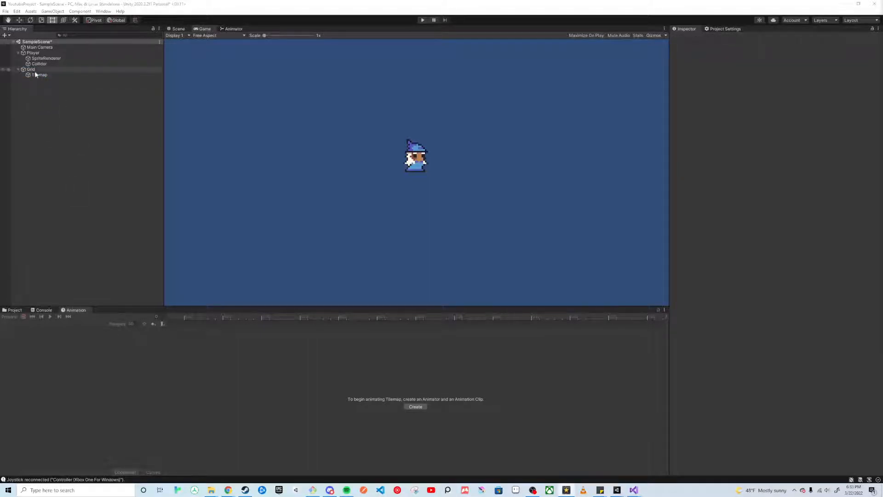
# Step: Move the Grid object in the Scene view to X -3.25, Y -1.5
pyautogui.click(177, 30)
pyautogui.scroll(-10, 290, 134)
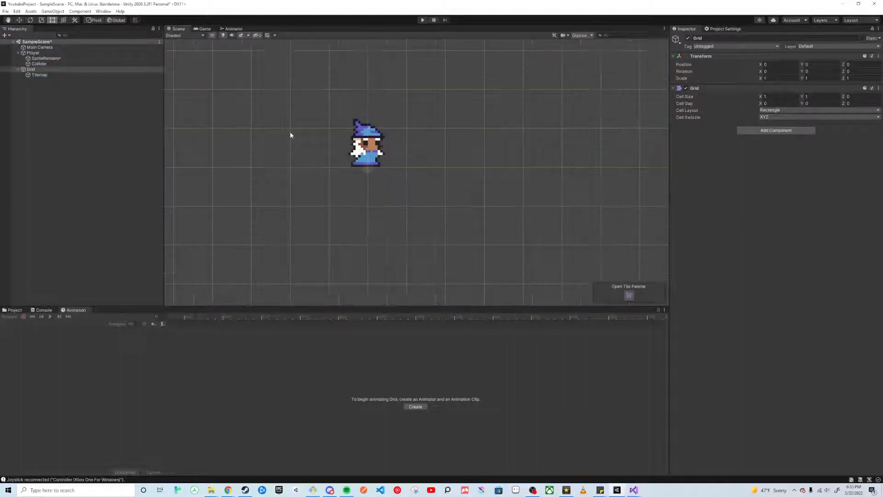
pyautogui.scroll(-2, 290, 169)
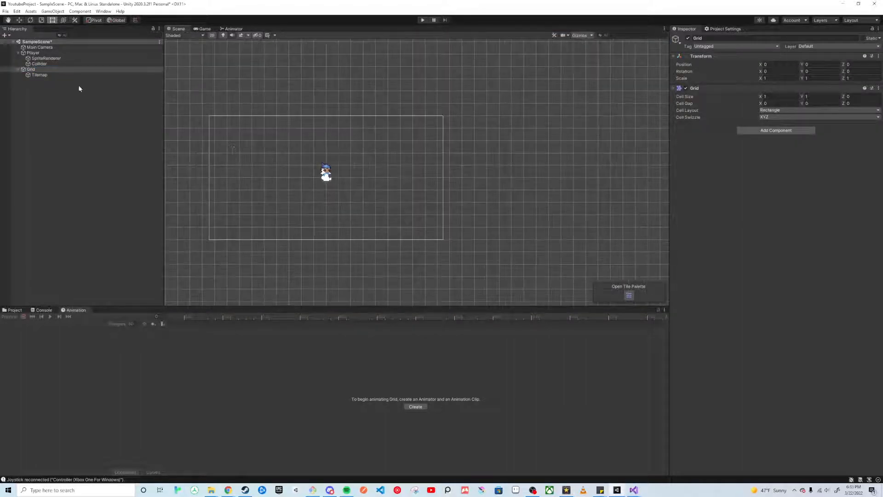
pyautogui.click(32, 69)
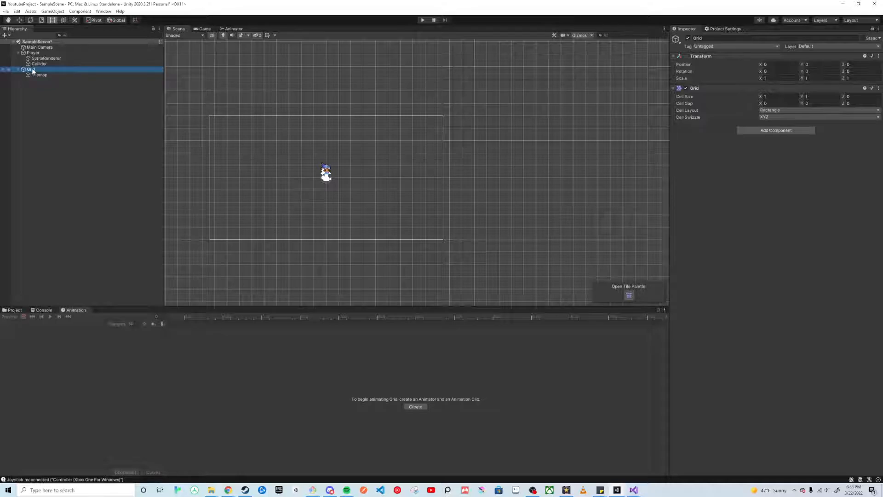
pyautogui.press('w')
pyautogui.moveTo(327, 175); pyautogui.dragTo(285, 196)
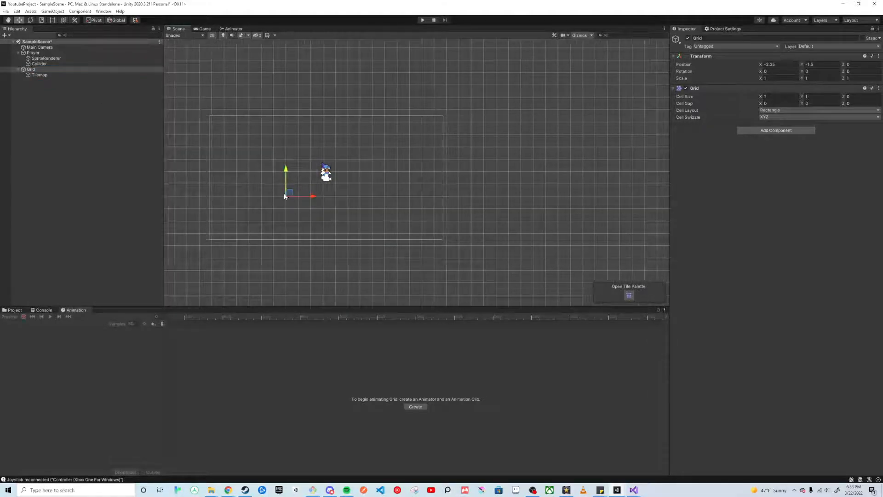
# Step: Try placing two duplicates of the Grid at separate positions in the scene, and delete both copies
pyautogui.click(37, 70)
pyautogui.hotkey('ctrl', 'd')
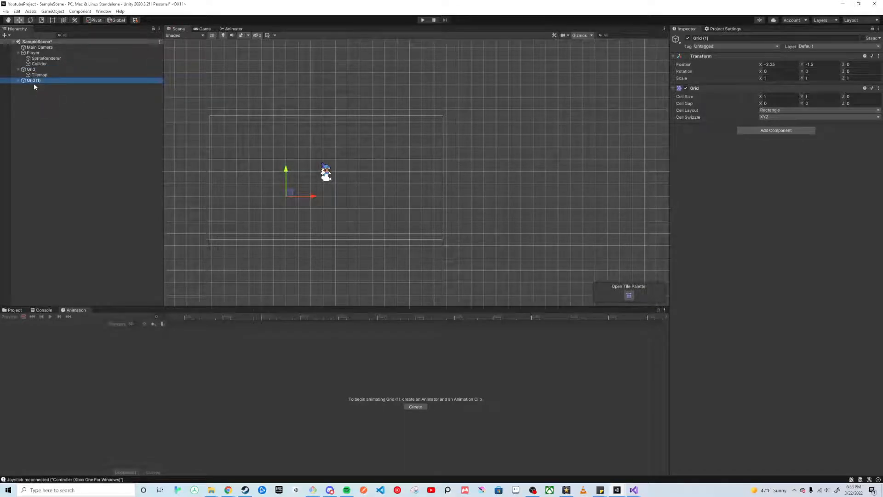
pyautogui.moveTo(288, 192); pyautogui.dragTo(410, 195)
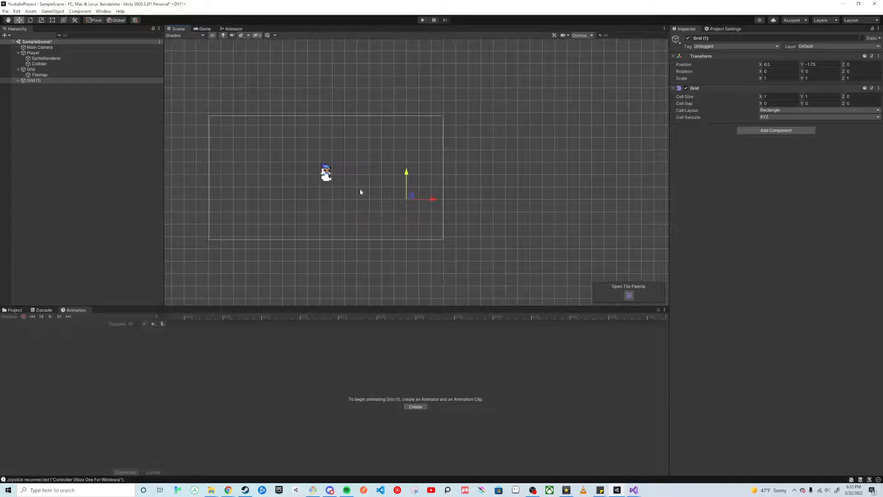
pyautogui.keyDown('shift'); pyautogui.click(32, 69); pyautogui.keyUp('shift')
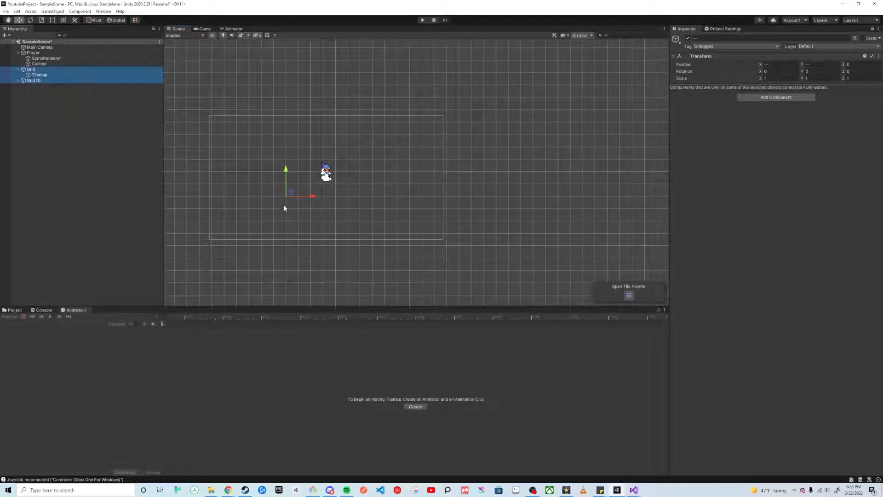
pyautogui.click(32, 82)
pyautogui.hotkey('ctrl', 'd')
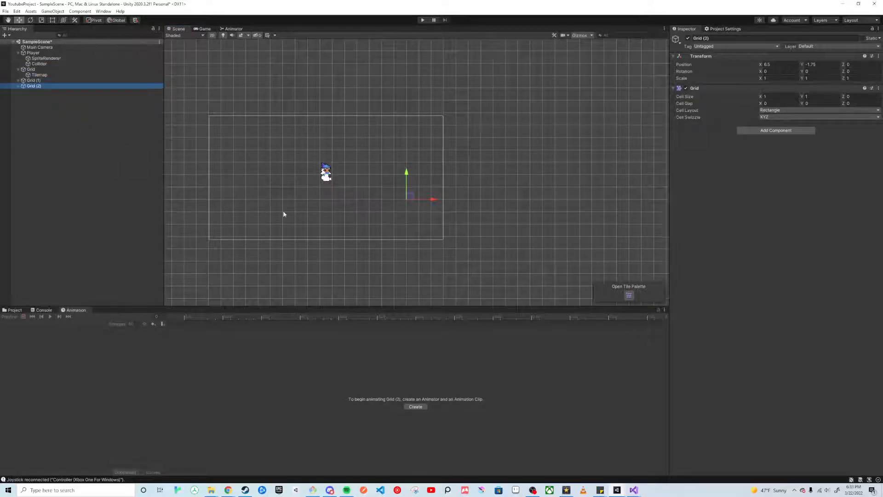
pyautogui.moveTo(399, 203); pyautogui.dragTo(518, 116)
pyautogui.click(88, 81)
pyautogui.keyDown('shift'); pyautogui.click(84, 85); pyautogui.keyUp('shift')
pyautogui.press('Delete')
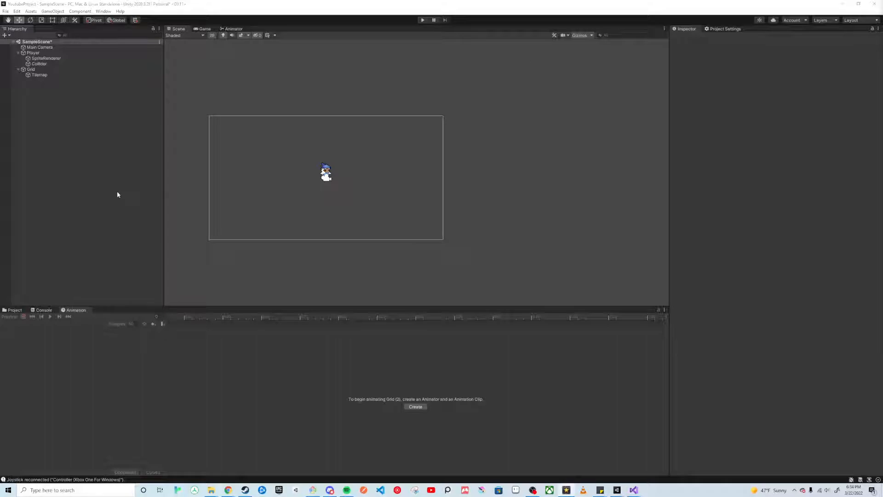
# Step: Bring back the project files view and rename the Grid's child Tilemap as Tilemaps_BelowGround
pyautogui.click(14, 311)
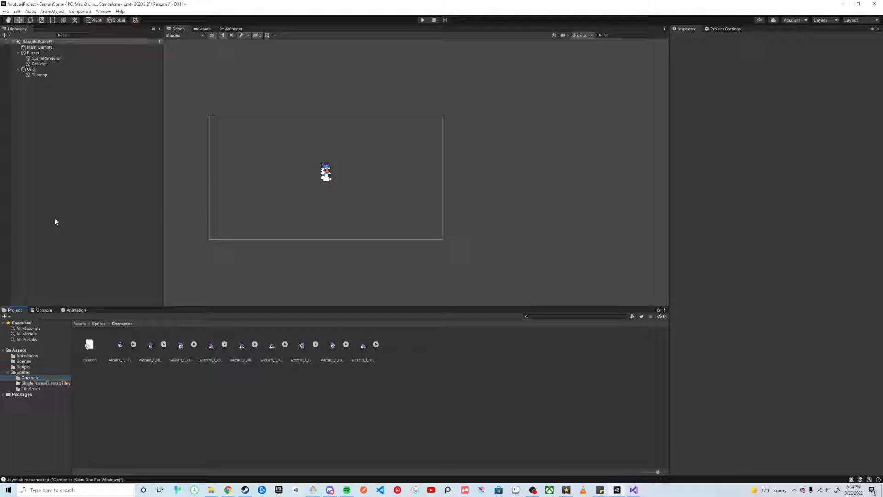
pyautogui.click(47, 75)
pyautogui.click(48, 76)
pyautogui.press('End')
pyautogui.write('_BelowGround')
pyautogui.press('Return')
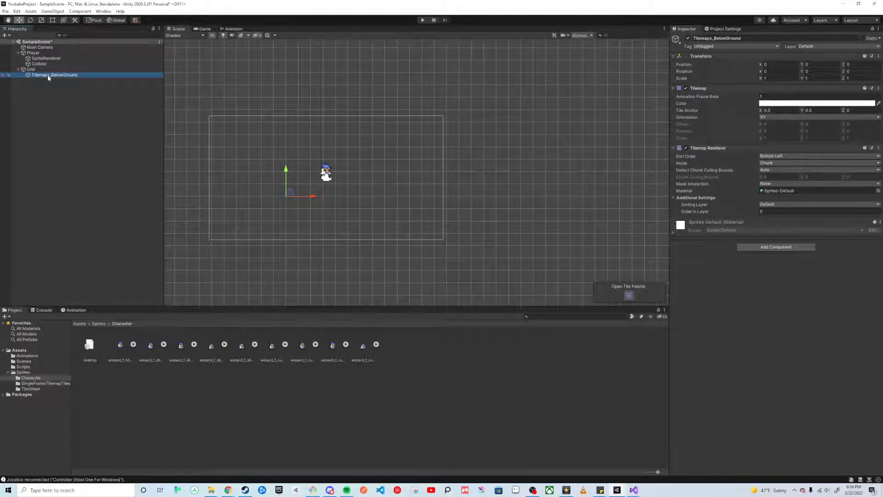
# Step: Duplicate Tilemaps_BelowGround three times and rename the first copy as Tilemaps_Ground
pyautogui.hotkey('ctrl', 'd')
pyautogui.hotkey('ctrl', 'd')
pyautogui.hotkey('ctrl', 'd')
pyautogui.click(54, 81)
pyautogui.click(55, 82)
pyautogui.moveTo(50, 81); pyautogui.dragTo(61, 81)
pyautogui.press('BackSpace')
pyautogui.press('End')
pyautogui.press('BackSpace')
pyautogui.press('BackSpace')
pyautogui.press('BackSpace')
pyautogui.press('BackSpace')
pyautogui.press('Return')
# Step: Rename the second tilemap copy as Tilemaps_OverGround
pyautogui.click(57, 86)
pyautogui.click(58, 86)
pyautogui.moveTo(51, 86); pyautogui.dragTo(64, 86)
pyautogui.write('Over')
pyautogui.press('BackSpace')
pyautogui.press('BackSpace')
pyautogui.press('BackSpace')
pyautogui.press('Return')
# Step: Rename the third tilemap copy as Tilemaps_Walls
pyautogui.click(56, 91)
pyautogui.click(54, 92)
pyautogui.moveTo(50, 92); pyautogui.dragTo(80, 93)
pyautogui.write('Walls')
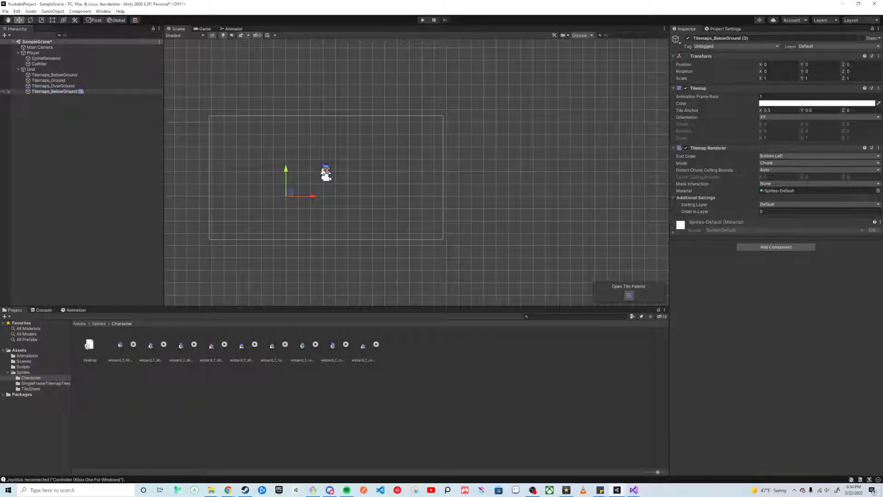
pyautogui.press('Delete')
pyautogui.press('Delete')
pyautogui.press('Delete')
pyautogui.press('Delete')
pyautogui.press('Return')
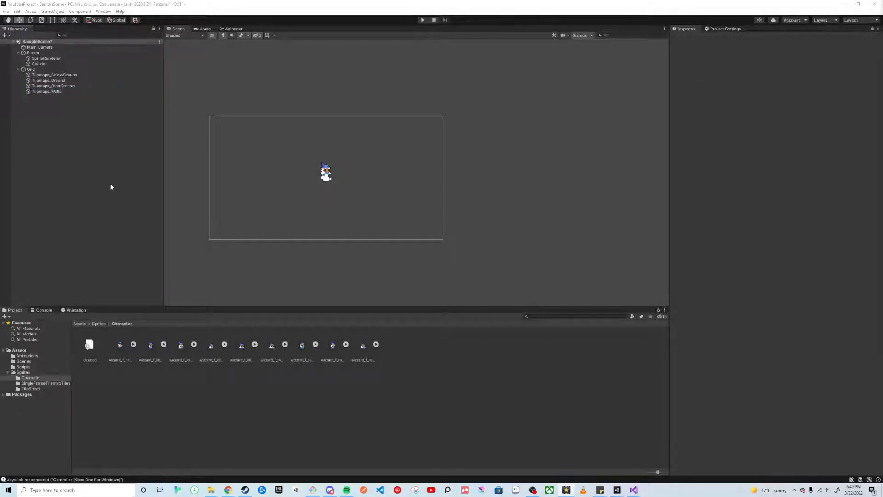
# Step: Open the sorting layer settings from Tilemaps_BelowGround and add a sorting layer named BelowGround
pyautogui.click(69, 75)
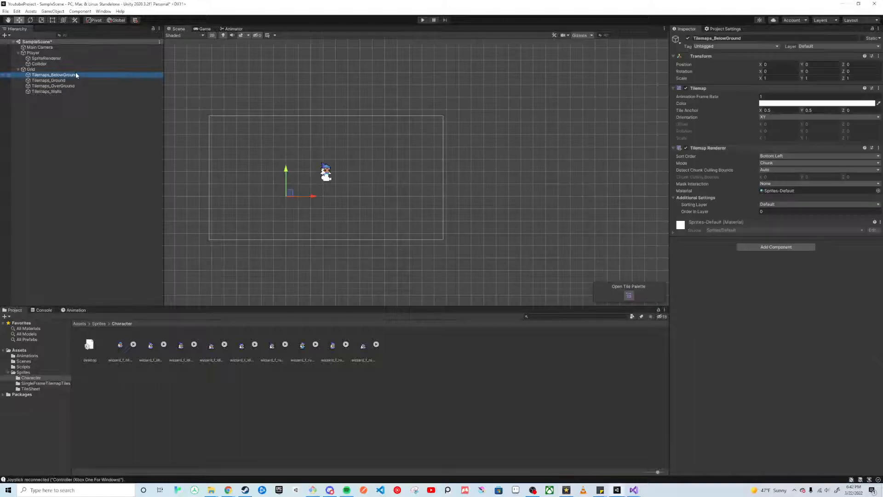
pyautogui.click(784, 205)
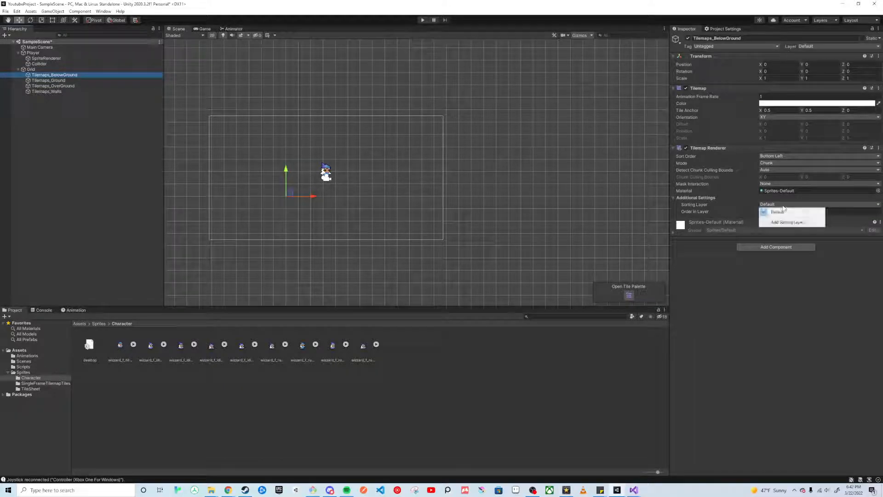
pyautogui.click(784, 222)
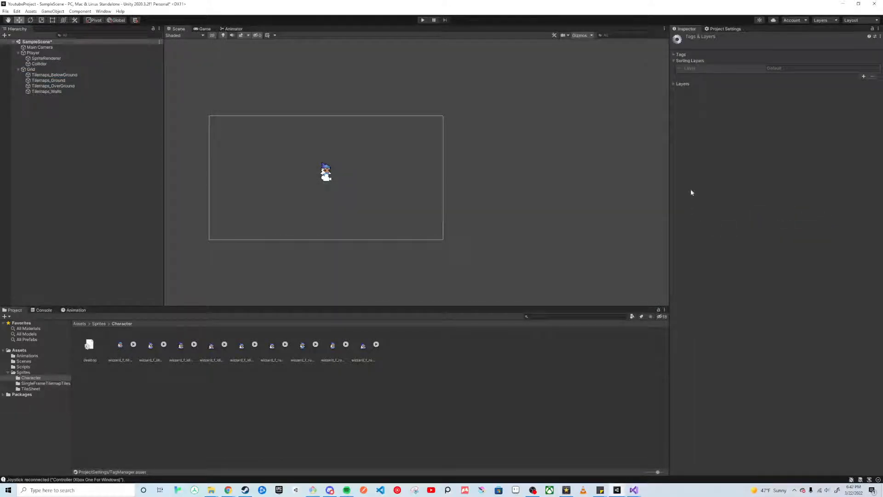
pyautogui.click(864, 76)
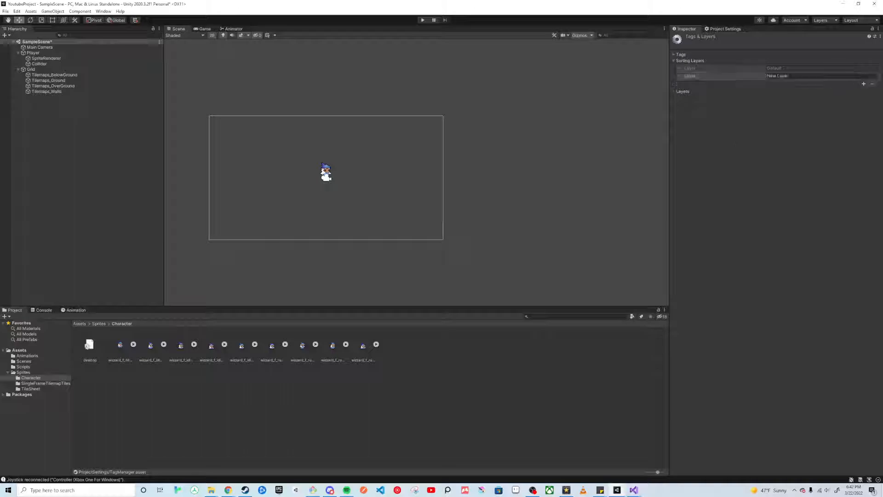
pyautogui.click(773, 76)
pyautogui.write('VelowGround')
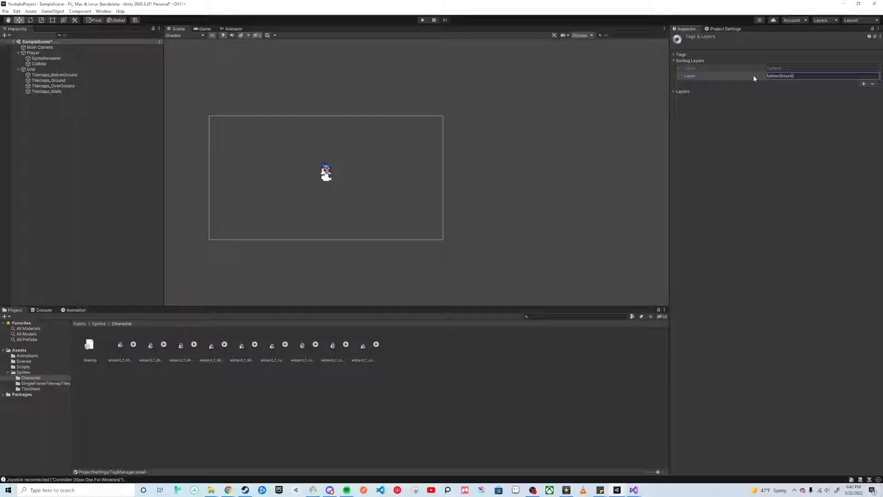
pyautogui.press('Home')
pyautogui.press('Delete')
pyautogui.write('B')
# Step: Add the sorting layers Ground, OverGround and Wall, and reorder Default to the end of the list
pyautogui.click(863, 84)
pyautogui.click(782, 84)
pyautogui.write('Oround')
pyautogui.click(864, 91)
pyautogui.click(782, 91)
pyautogui.write('OverGrou')
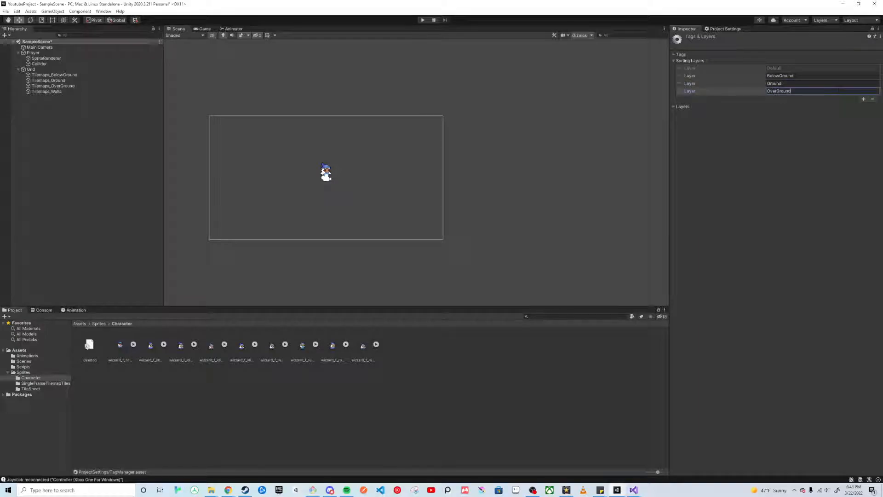
pyautogui.click(863, 99)
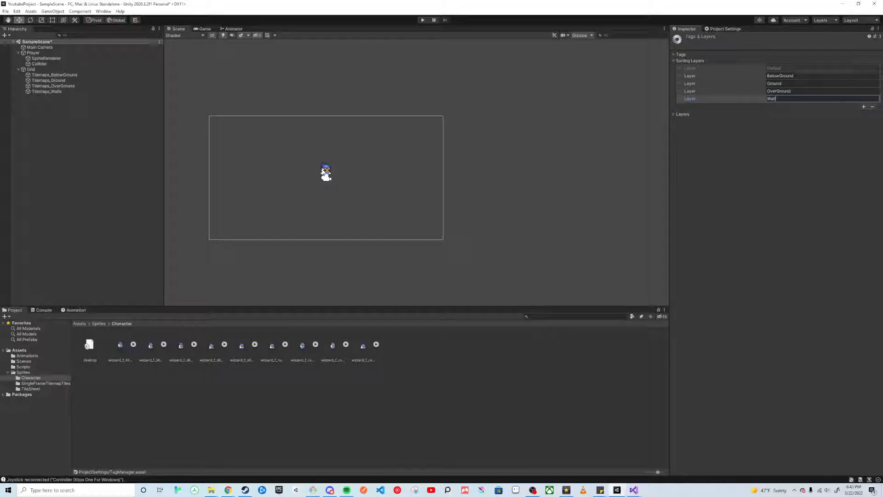
pyautogui.moveTo(691, 72); pyautogui.dragTo(690, 102)
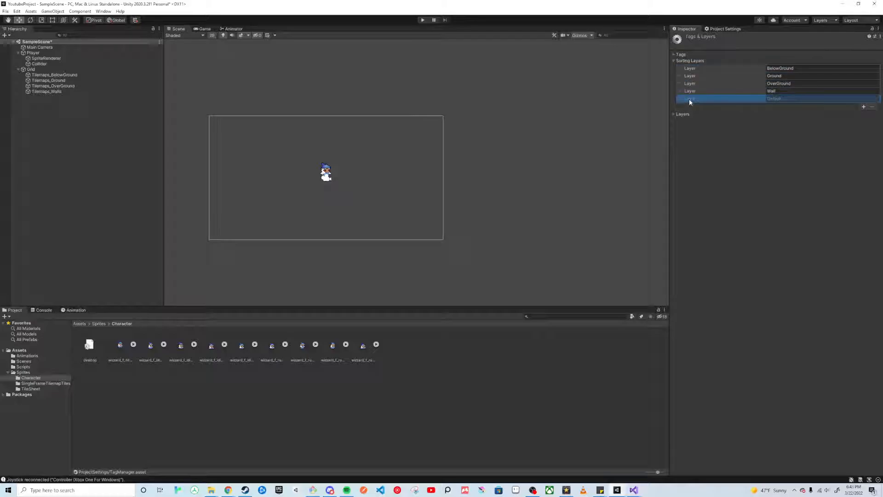
# Step: Assign the BelowGround sorting layer to Tilemaps_BelowGround and the Ground sorting layer to Tilemaps_Ground
pyautogui.click(55, 74)
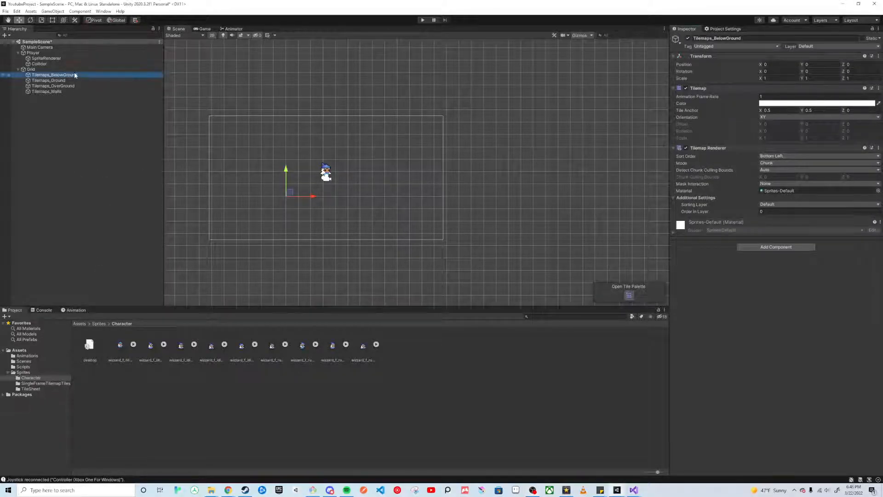
pyautogui.click(780, 204)
pyautogui.click(777, 232)
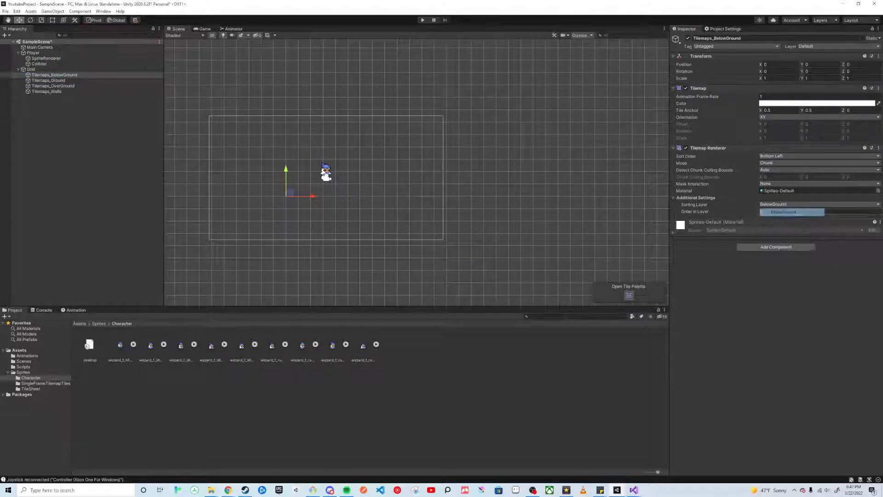
pyautogui.click(92, 80)
pyautogui.click(780, 204)
pyautogui.click(778, 225)
# Step: Assign the OverGround sorting layer to Tilemaps_OverGround and the Wall sorting layer to Tilemaps_Walls
pyautogui.click(81, 86)
pyautogui.click(795, 204)
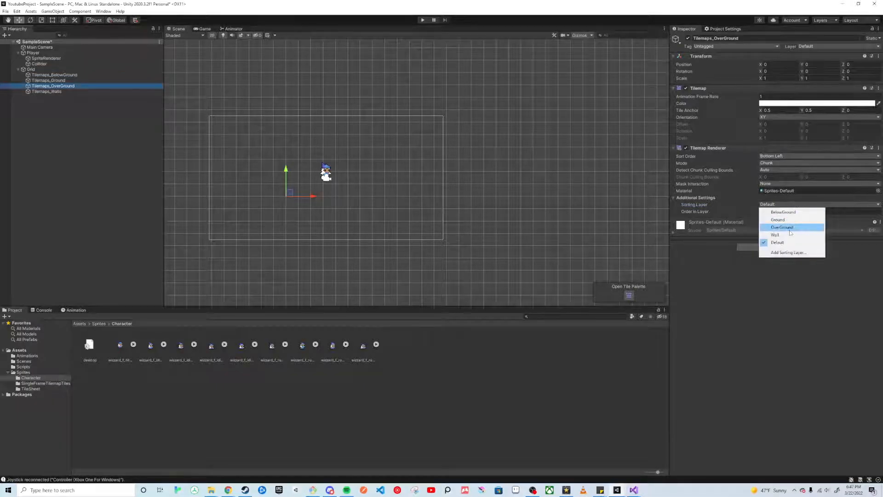
pyautogui.click(778, 237)
pyautogui.click(46, 91)
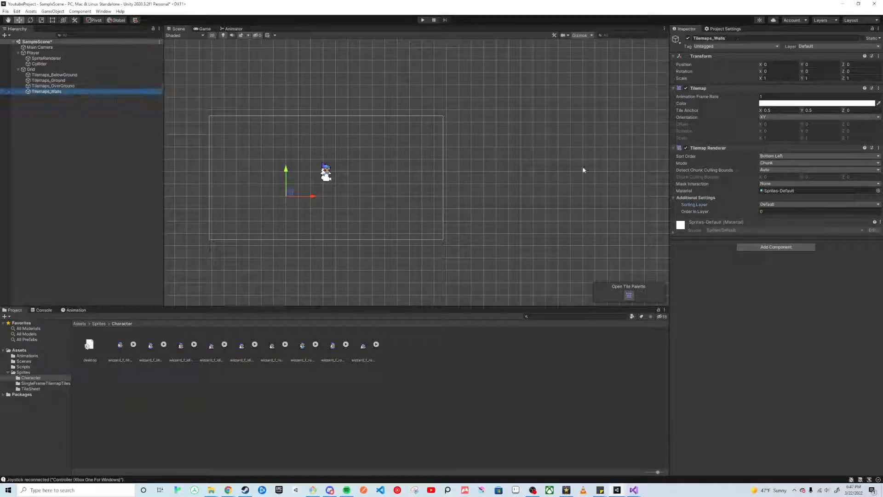
pyautogui.click(778, 204)
pyautogui.click(778, 239)
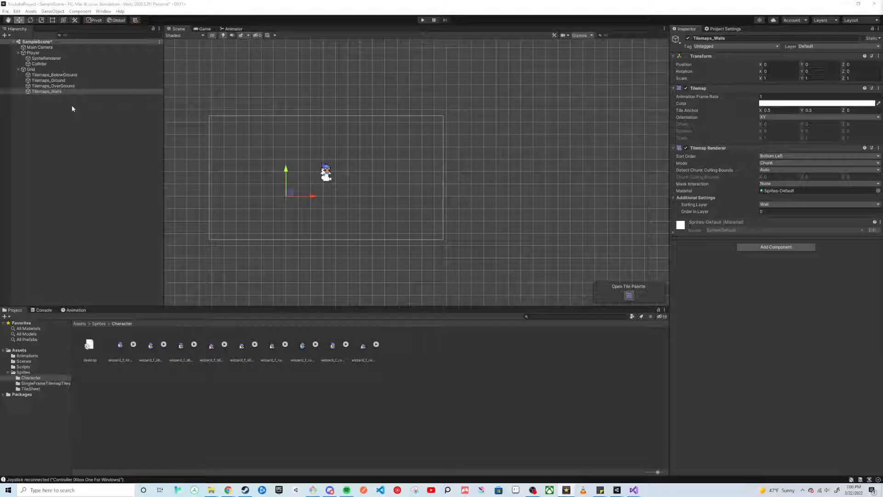
# Step: Add a Composite Collider 2D component to Tilemaps_Walls
pyautogui.click(71, 91)
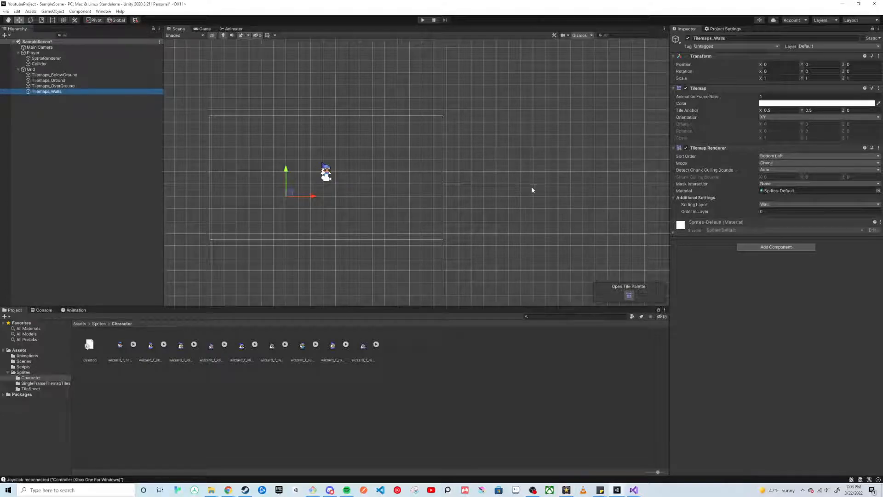
pyautogui.click(746, 246)
pyautogui.write('composit')
pyautogui.press('Up')
pyautogui.press('Return')
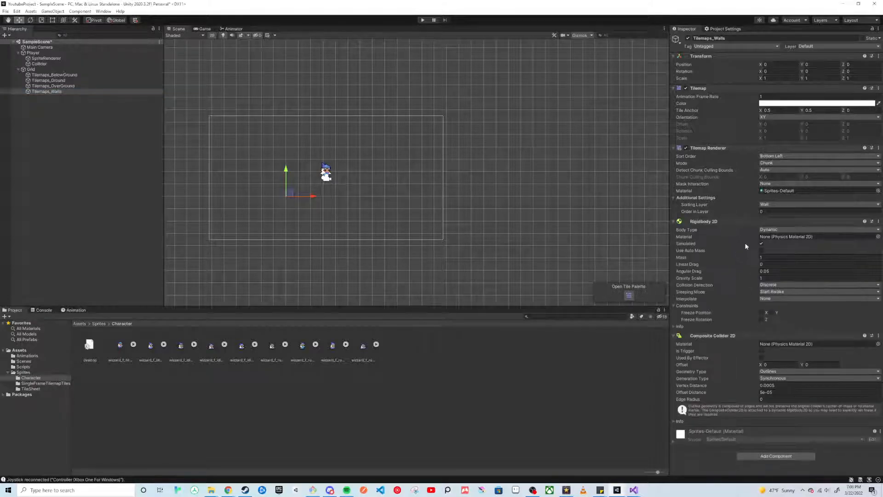
# Step: Add a Tilemap Collider 2D component to Tilemaps_Walls
pyautogui.click(776, 456)
pyautogui.write('til')
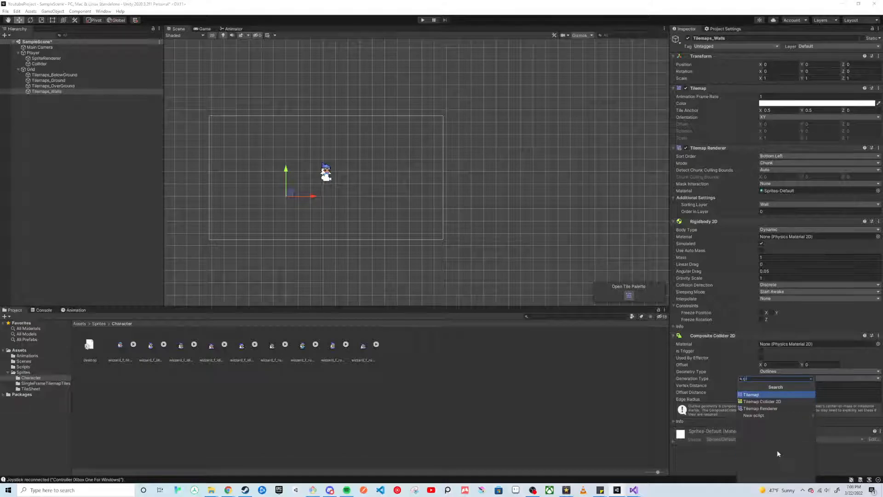
pyautogui.write('ema')
pyautogui.press('Down')
pyautogui.press('Return')
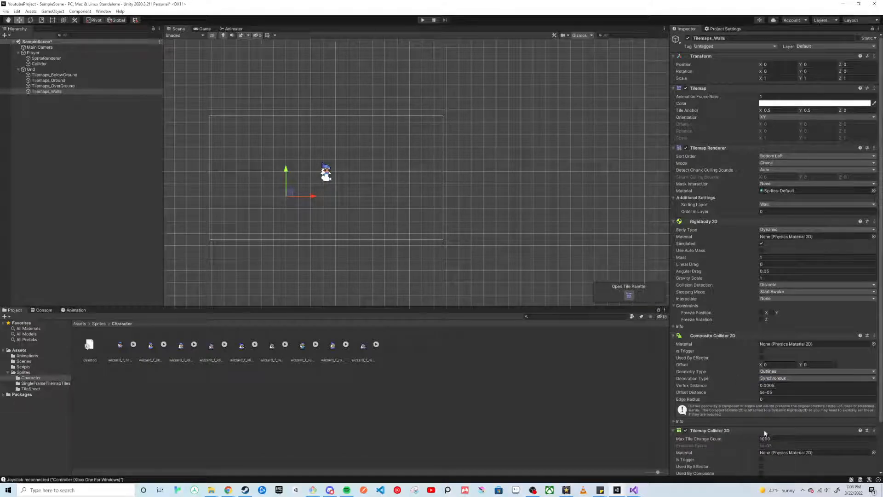
# Step: Set the Tilemaps_Walls Rigidbody 2D to Kinematic with Z rotation frozen, and enable Used By Composite on its Tilemap Collider 2D
pyautogui.scroll(-3, 743, 316)
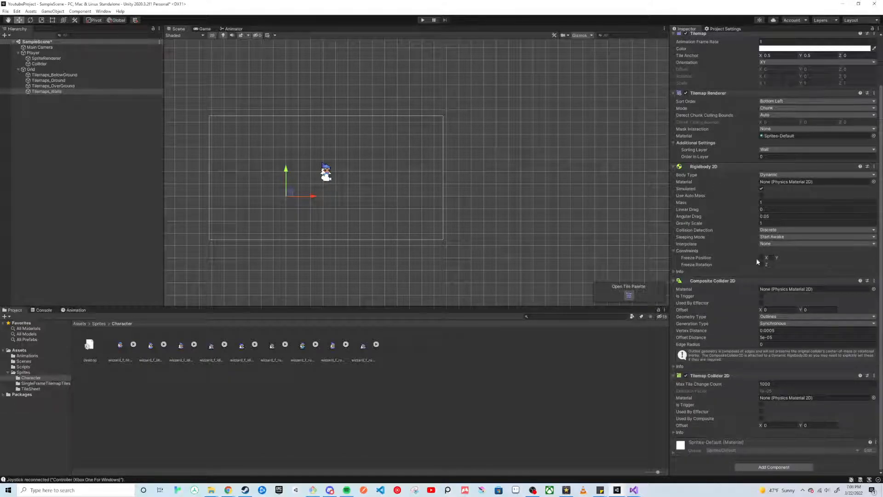
pyautogui.click(782, 175)
pyautogui.click(782, 189)
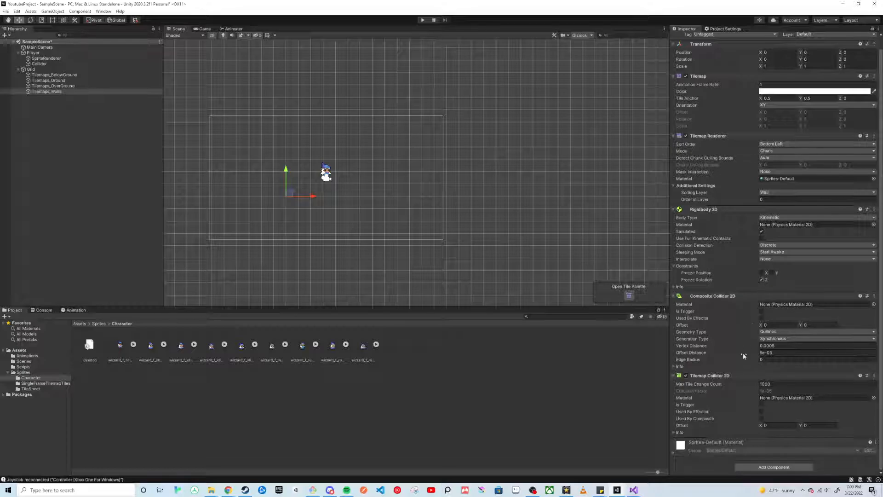
pyautogui.click(762, 419)
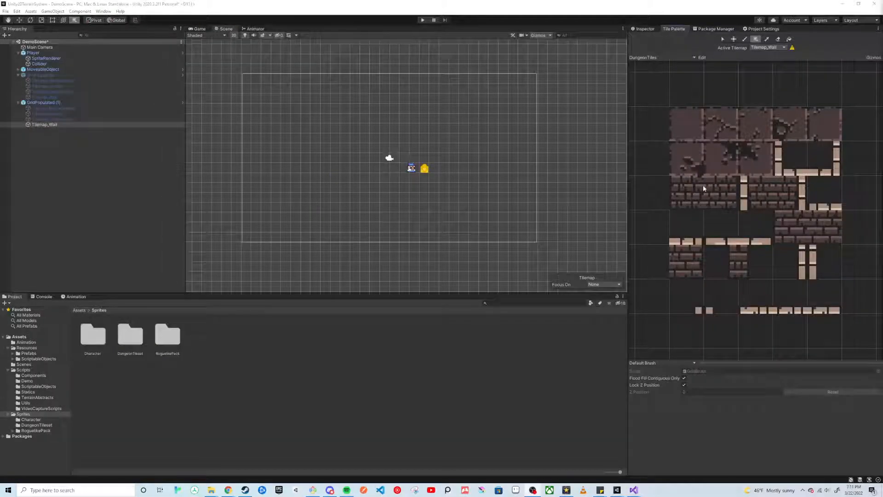
# Step: In DemoScene, paint a long horizontal row of wall trim tiles on Tilemap_Wall, and run the game to test moving the character
pyautogui.click(723, 230)
pyautogui.moveTo(256, 189); pyautogui.dragTo(535, 190)
pyautogui.click(423, 21)
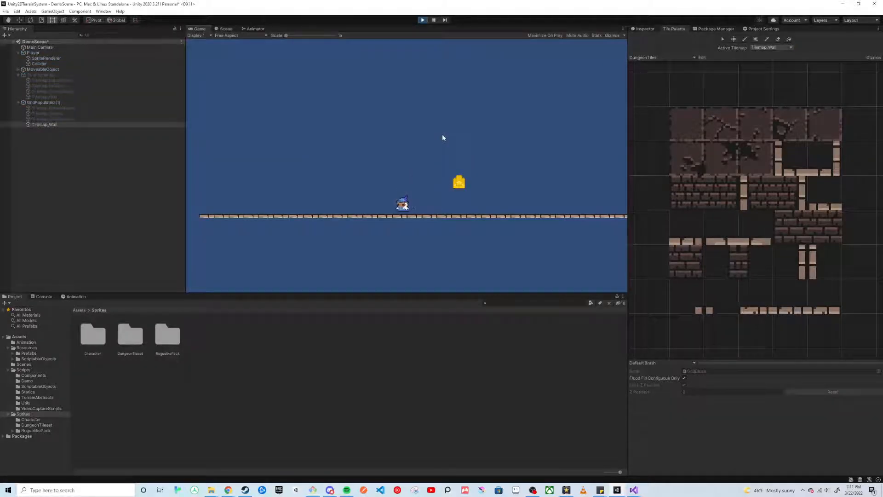
pyautogui.press('Right')
pyautogui.press('space')
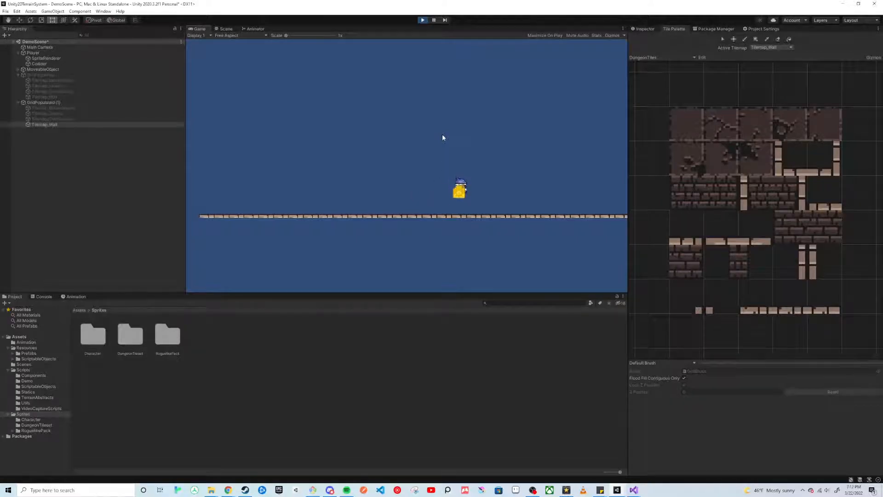
# Step: Move the character left above the wall row in the running DemoScene
pyautogui.press('Left')
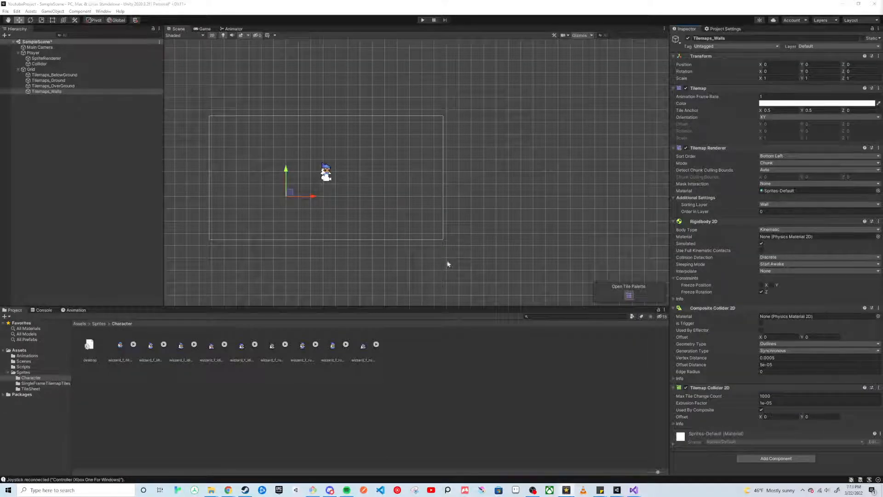
# Step: Create a Prefabs folder in Assets and save the Grid object with its tilemaps as a prefab in it
pyautogui.click(20, 351)
pyautogui.rightClick(21, 352)
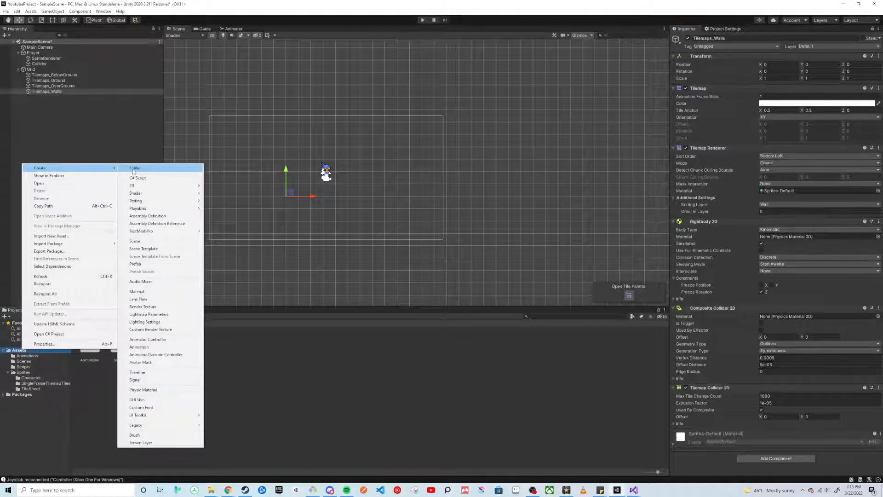
pyautogui.click(135, 168)
pyautogui.write('Rrefabs')
pyautogui.press('Return')
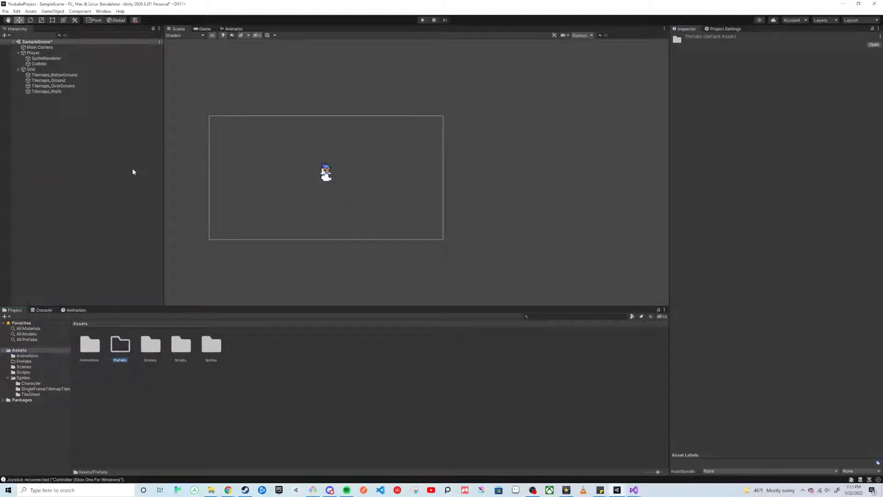
pyautogui.moveTo(41, 70); pyautogui.dragTo(122, 347)
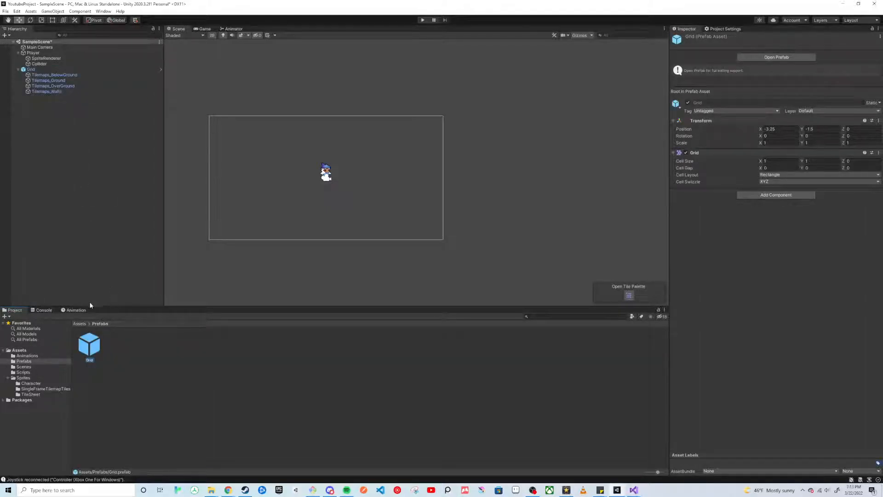
pyautogui.click(92, 130)
# Step: Open the Tile Palette window and dock it next to Project Settings
pyautogui.click(103, 11)
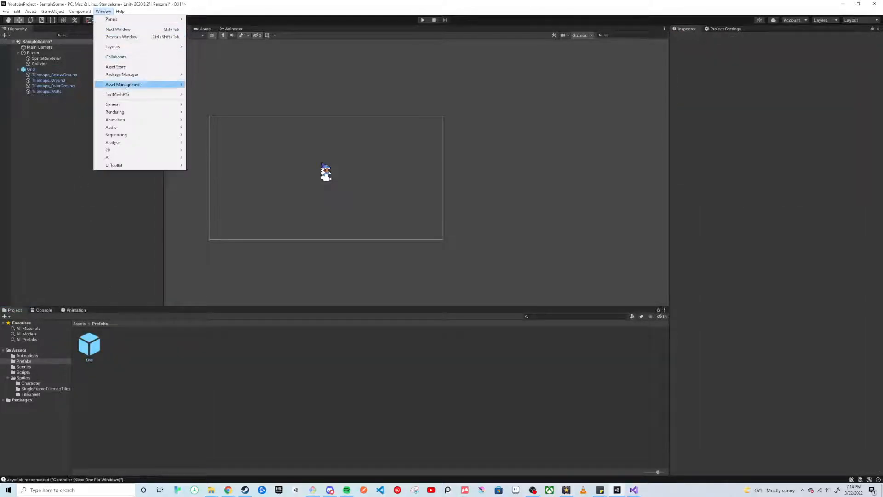
pyautogui.moveTo(171, 151)
pyautogui.click(204, 156)
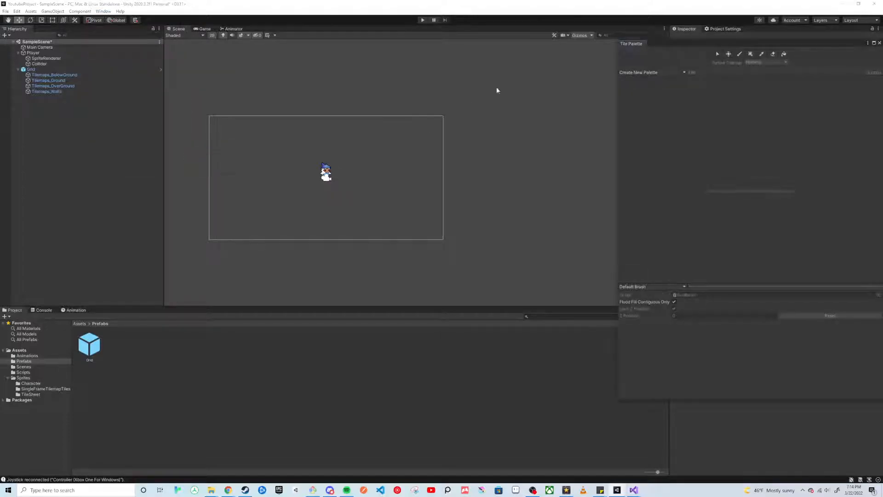
pyautogui.moveTo(630, 45); pyautogui.dragTo(746, 34)
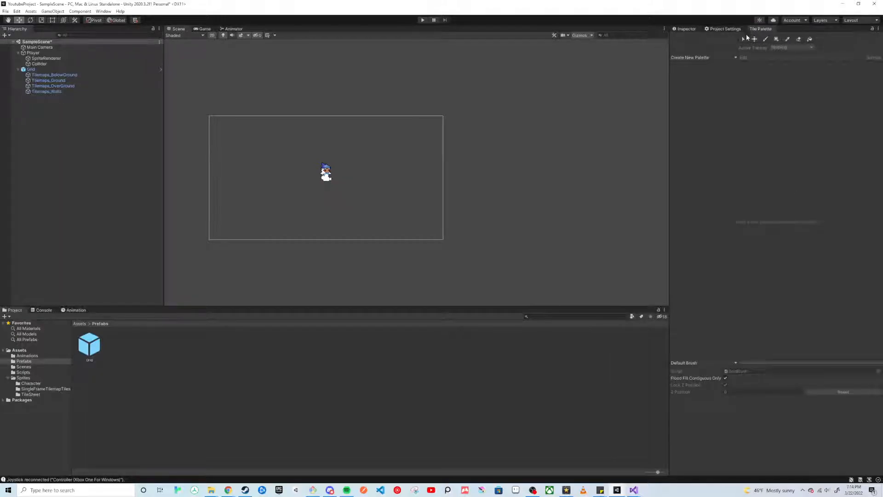
# Step: Create a new tile palette named Basic Tileset and save it in the Prefabs folder
pyautogui.click(706, 57)
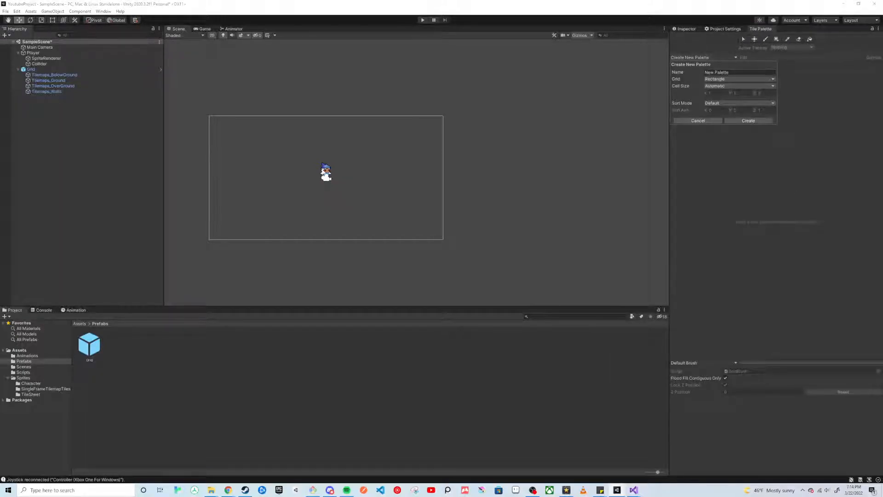
pyautogui.write('Basic Tileset')
pyautogui.click(747, 121)
pyautogui.click(285, 190)
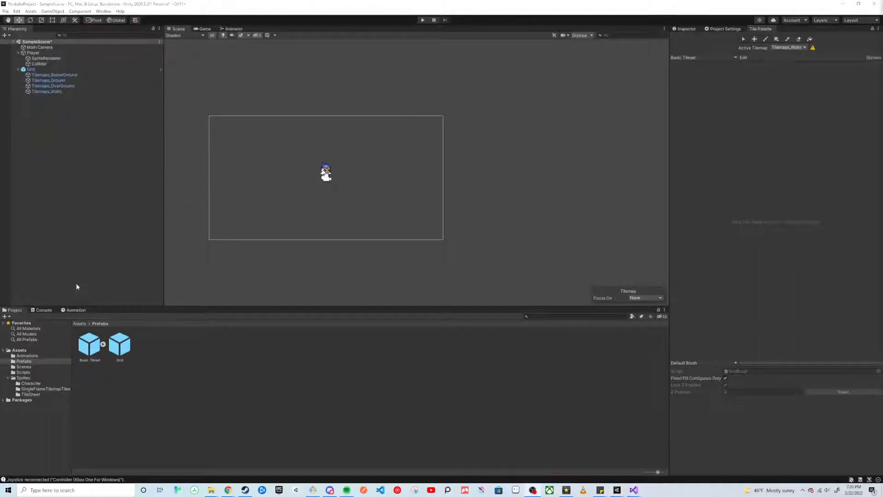
# Step: Create a Palettes folder in Assets and open it
pyautogui.click(36, 350)
pyautogui.rightClick(35, 350)
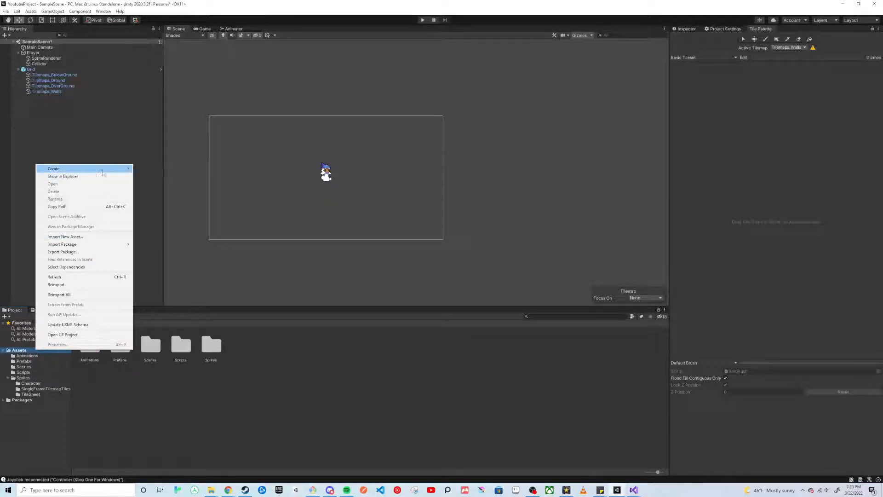
pyautogui.click(140, 169)
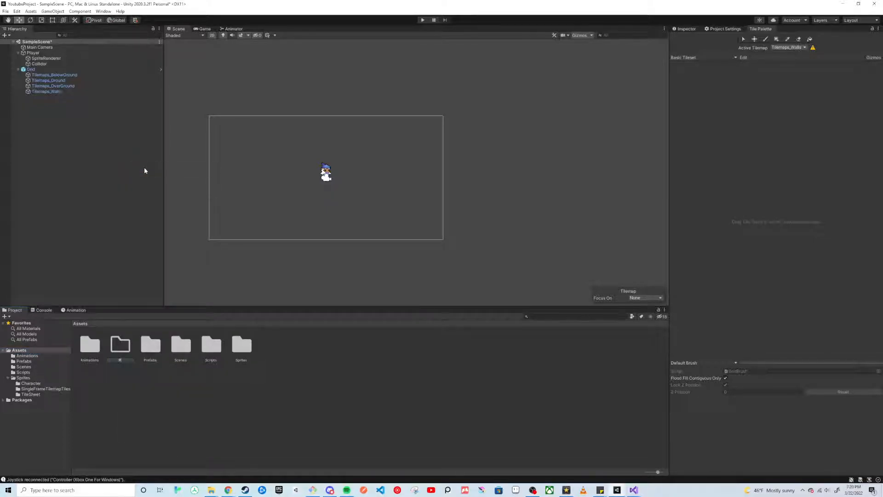
pyautogui.write('Palettes')
pyautogui.press('Return')
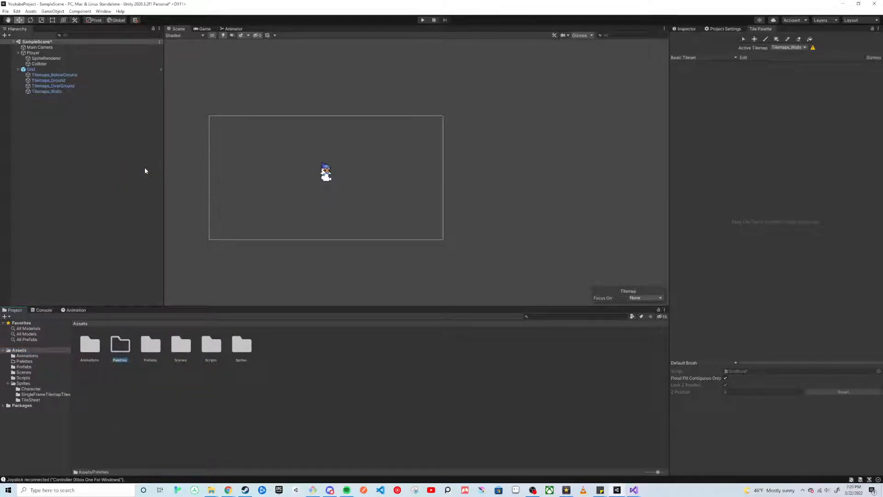
pyautogui.doubleClick(121, 338)
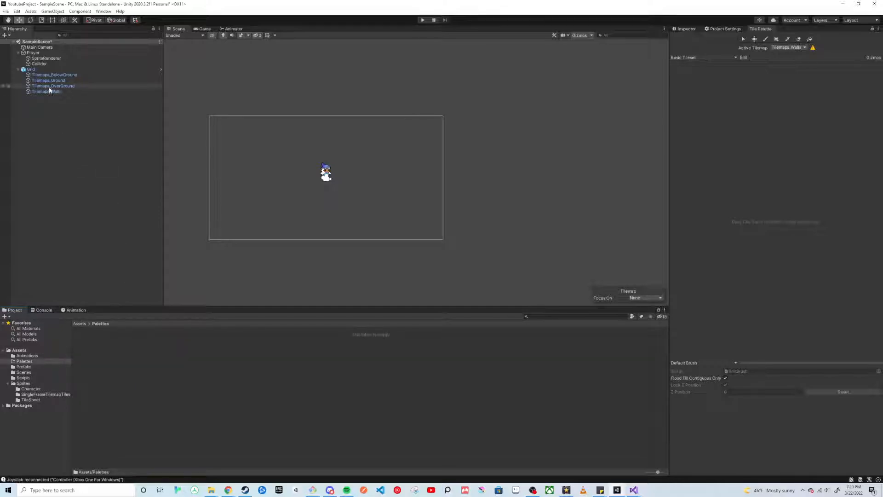
# Step: Add all SingleFrameTilemapTiles sprites to the Basic Tileset palette, generating their tiles into the Assets Palettes folder
pyautogui.click(41, 395)
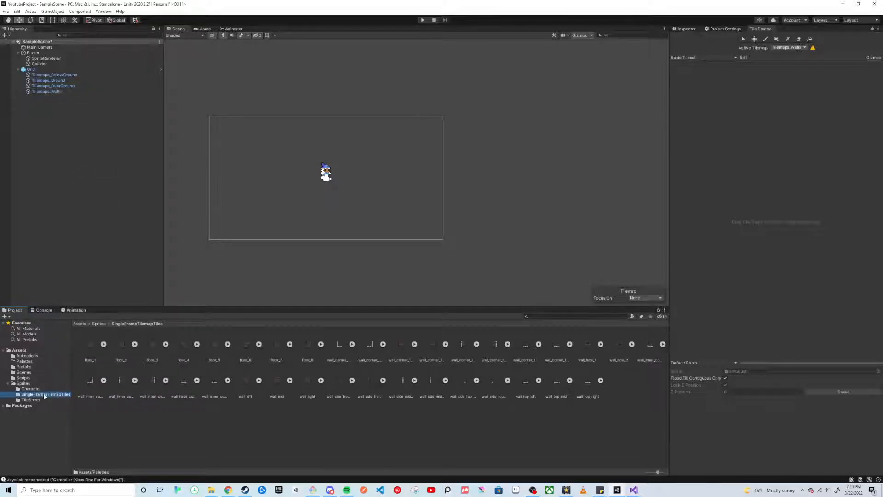
pyautogui.click(89, 346)
pyautogui.keyDown('shift'); pyautogui.click(587, 382); pyautogui.keyUp('shift')
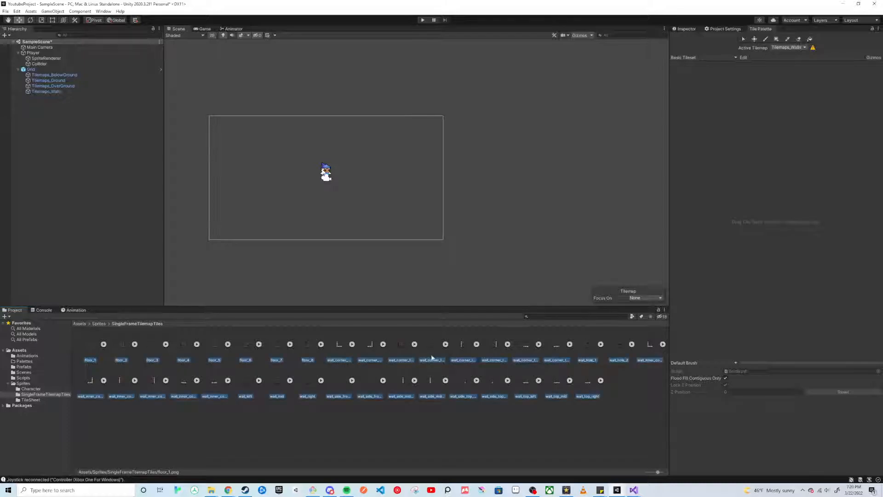
pyautogui.moveTo(472, 335); pyautogui.dragTo(719, 158)
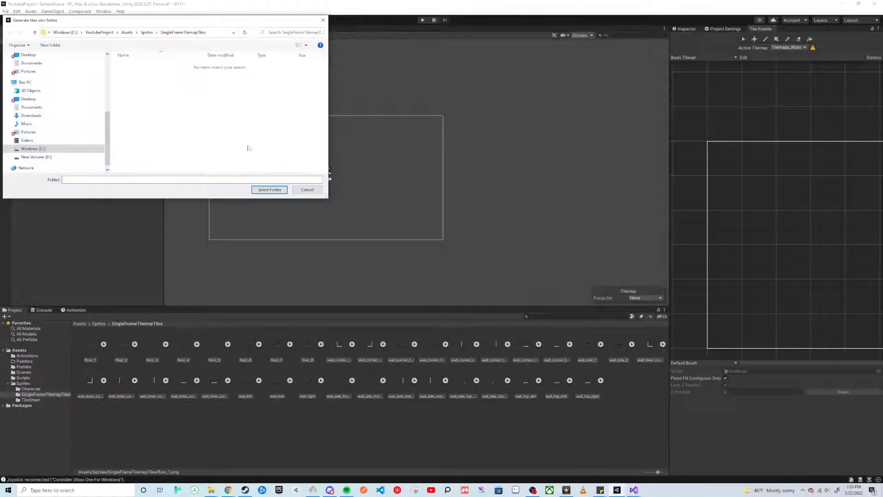
pyautogui.click(129, 33)
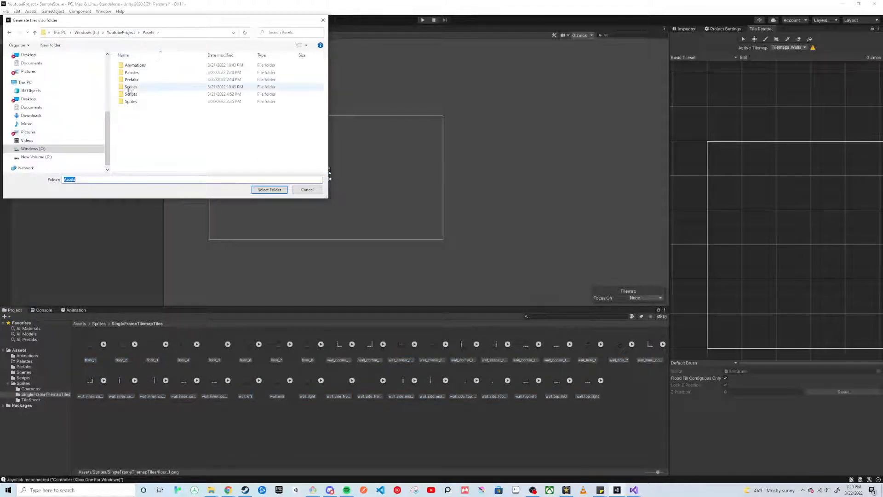
pyautogui.click(132, 72)
pyautogui.click(258, 189)
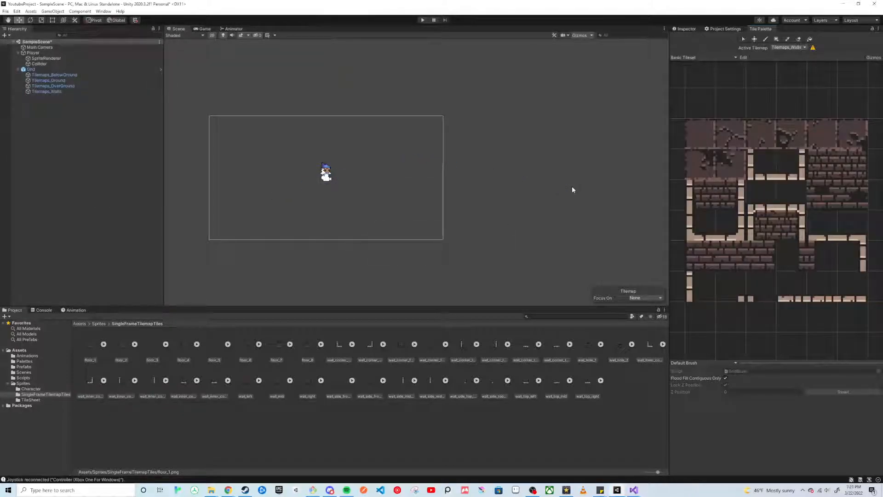
# Step: Add the roguelike sheet from the TileSheet folder below the dungeon tiles in Basic Tileset, generating its tiles into the Palettes folder
pyautogui.click(38, 402)
pyautogui.moveTo(83, 350); pyautogui.dragTo(704, 328)
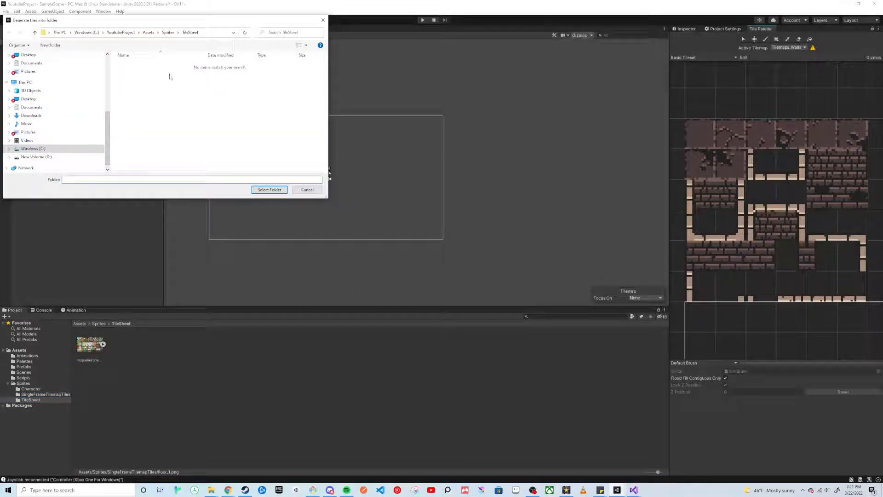
pyautogui.click(147, 33)
pyautogui.click(138, 73)
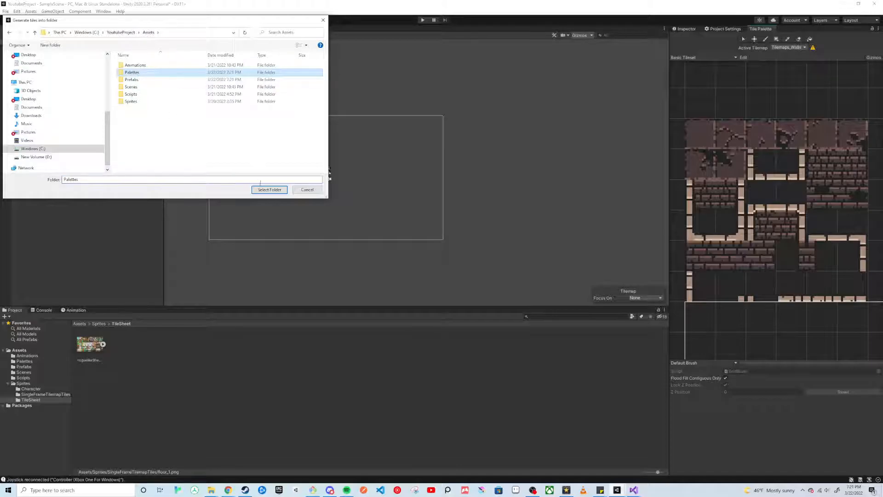
pyautogui.click(270, 190)
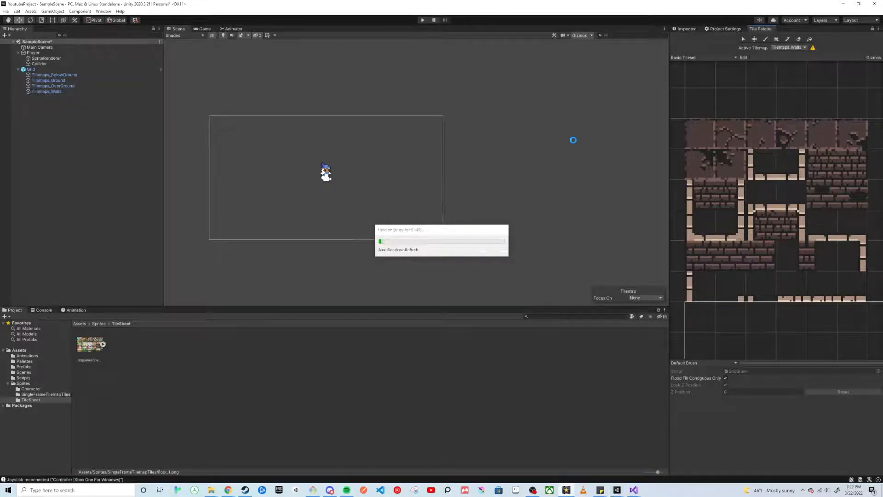
pyautogui.scroll(-10, 797, 240)
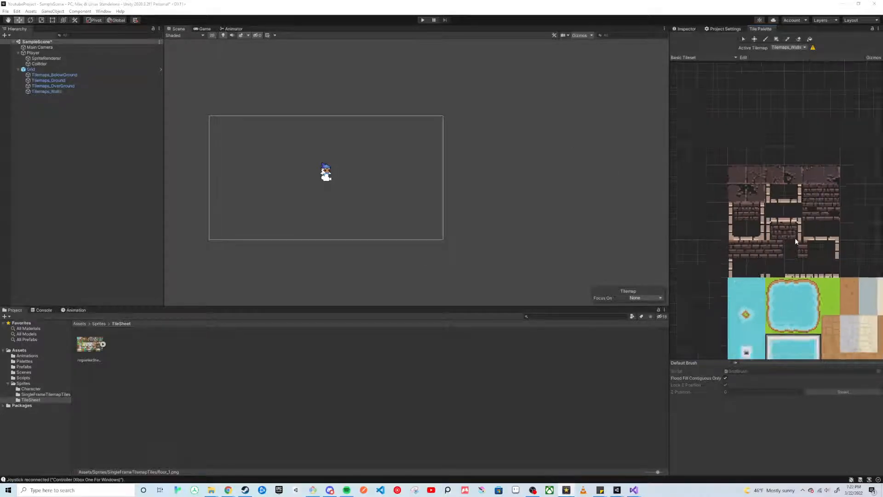
pyautogui.moveTo(814, 277); pyautogui.dragTo(700, 213, button='middle')
pyautogui.scroll(-8, 704, 213)
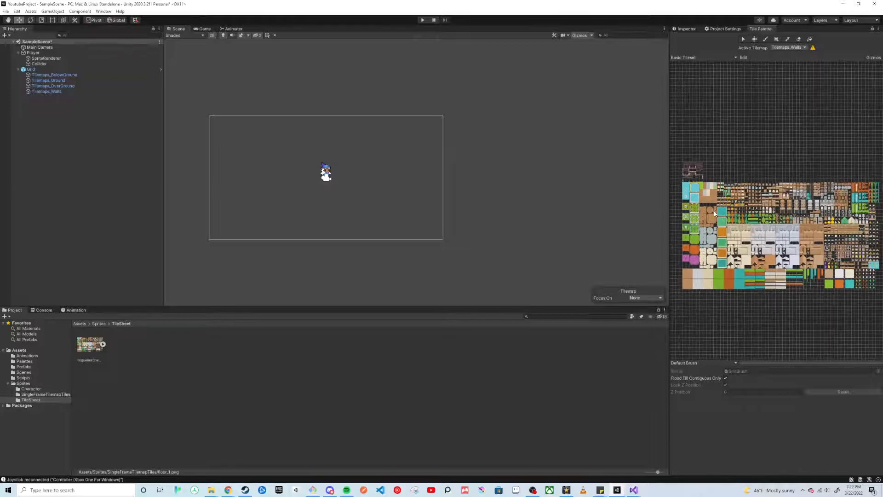
# Step: Fill a large rectangular area around the Player with dark floor tiles on Tilemaps_Ground using the filled box brush
pyautogui.click(46, 394)
pyautogui.scroll(2, 700, 176)
pyautogui.scroll(4, 699, 176)
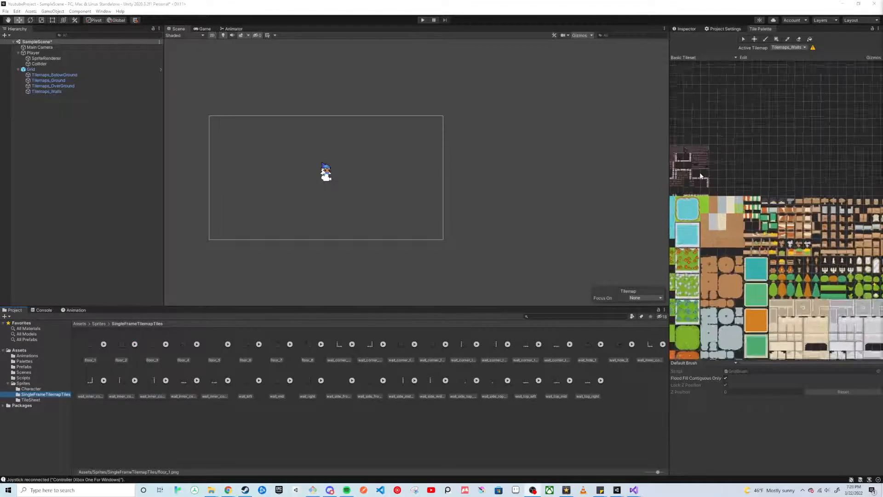
pyautogui.click(97, 81)
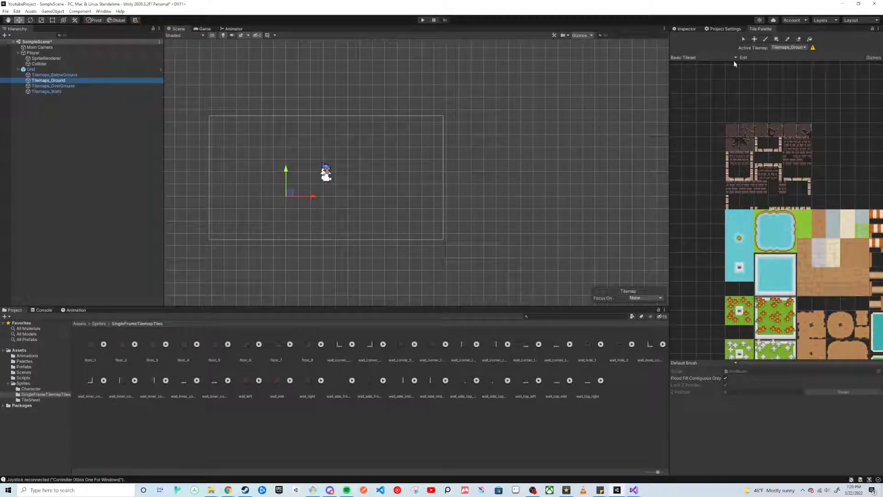
pyautogui.click(777, 40)
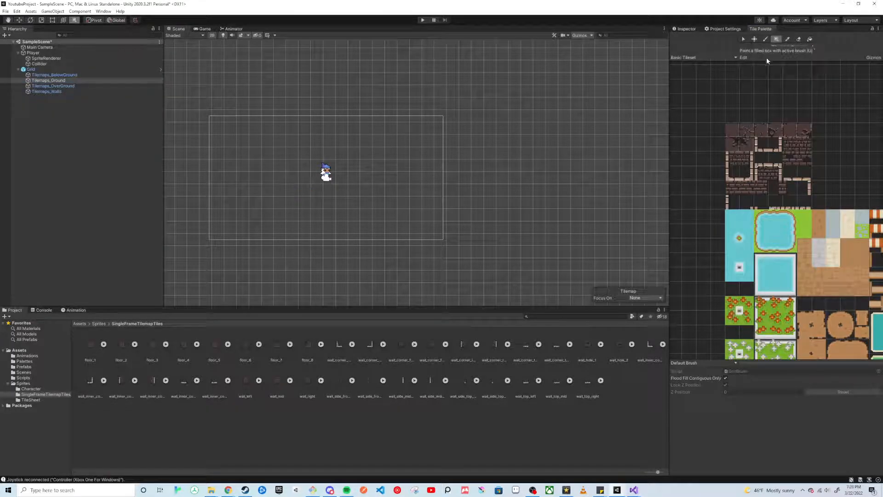
pyautogui.moveTo(420, 166); pyautogui.dragTo(486, 156, button='middle')
pyautogui.moveTo(257, 89); pyautogui.dragTo(538, 256)
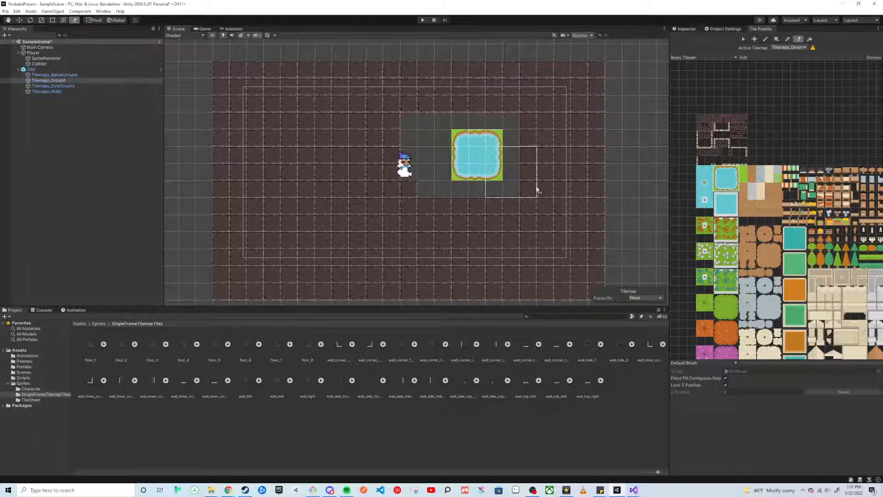
# Step: Paint a short strip of brown tiles over the pond's right half on Tilemaps_OverGround
pyautogui.click(53, 86)
pyautogui.press('b')
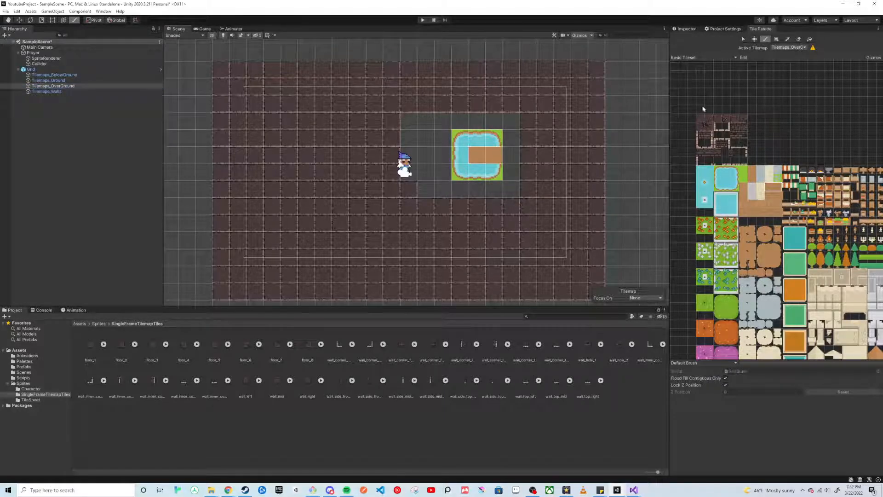
# Step: On Tilemaps_Walls, paint the room's left side wall with vertical trim tiles and add its lower-left corner tile
pyautogui.click(46, 91)
pyautogui.click(699, 133)
pyautogui.click(719, 136)
pyautogui.click(745, 157)
pyautogui.click(701, 161)
pyautogui.moveTo(256, 121); pyautogui.dragTo(254, 218)
pyautogui.click(700, 143)
pyautogui.click(255, 238)
# Step: Paint the brick wall along the room's upper edge and a row of trim tiles along its lower edge on Tilemaps_Walls
pyautogui.click(709, 144)
pyautogui.click(743, 144)
pyautogui.moveTo(265, 101); pyautogui.dragTo(536, 100)
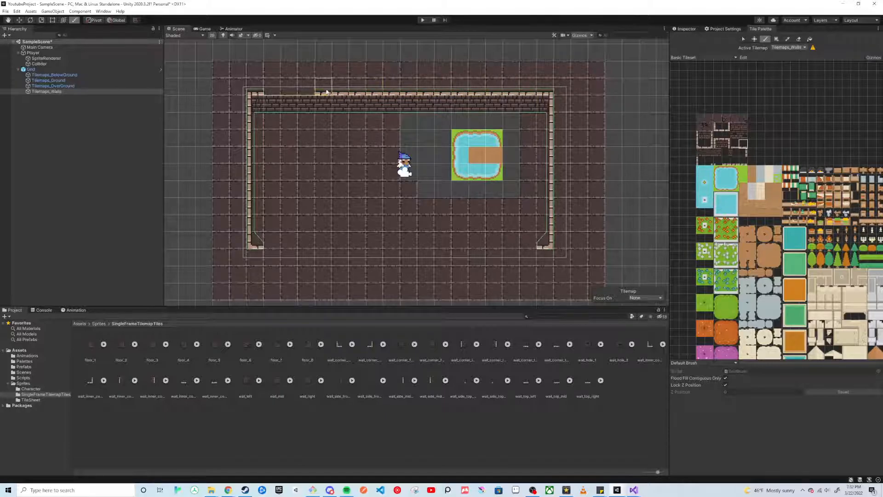
pyautogui.click(735, 160)
pyautogui.moveTo(264, 246); pyautogui.dragTo(536, 246)
pyautogui.press('w')
# Step: Run SampleScene and walk the character around the room and toward its walls to test the collisions
pyautogui.hotkey('ctrl', 'p')
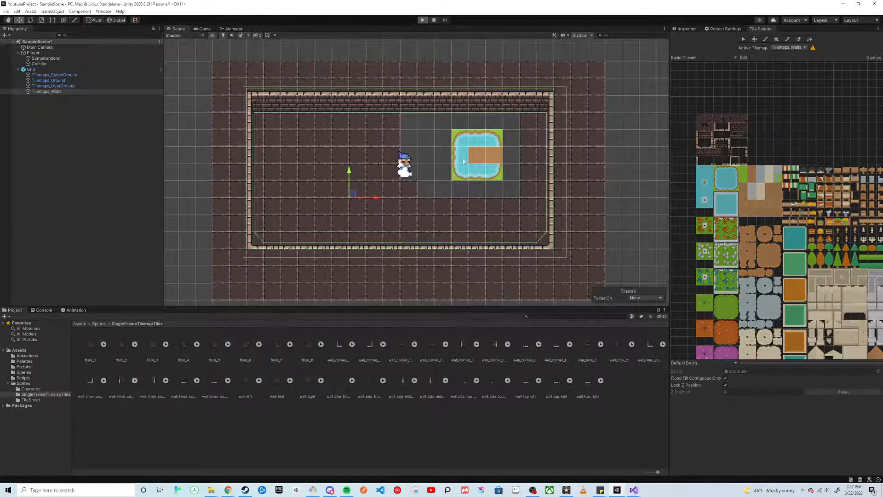
pyautogui.press('Left')
pyautogui.press('Up')
pyautogui.press('Left')
pyautogui.press('Down')
pyautogui.press('Right')
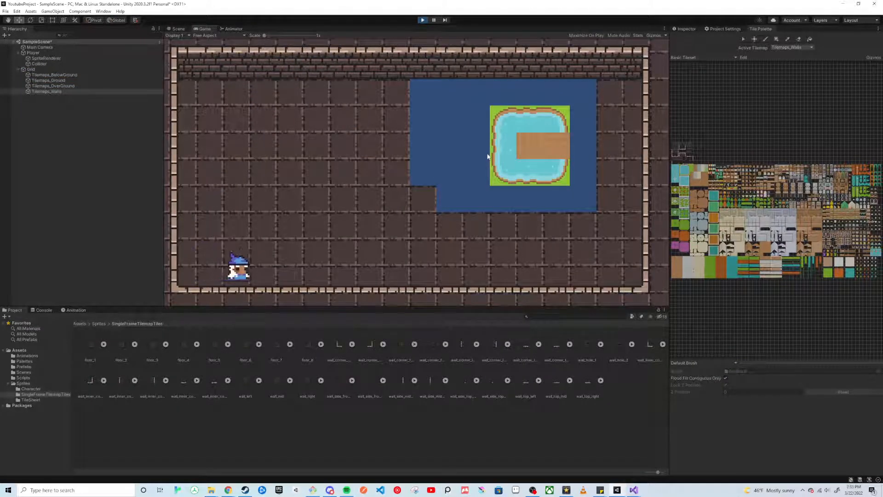
pyautogui.press('Up')
pyautogui.press('Up')
pyautogui.press('Left')
pyautogui.press('Down')
pyautogui.press('Left')
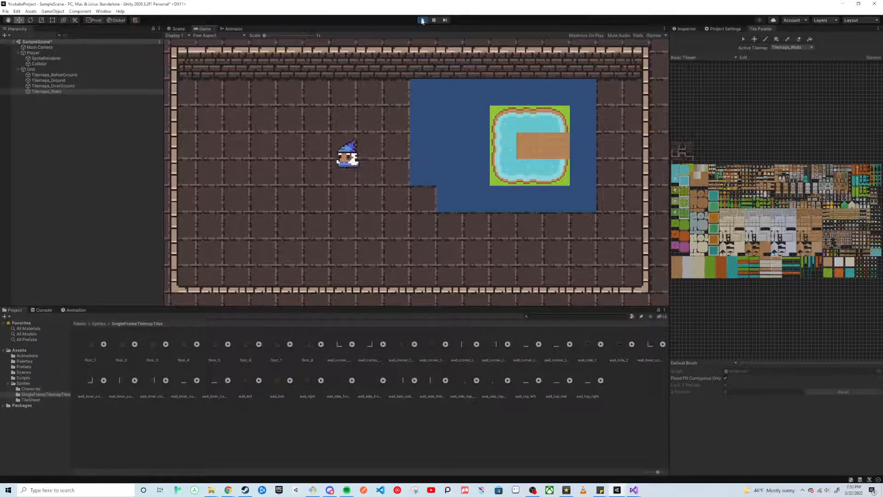